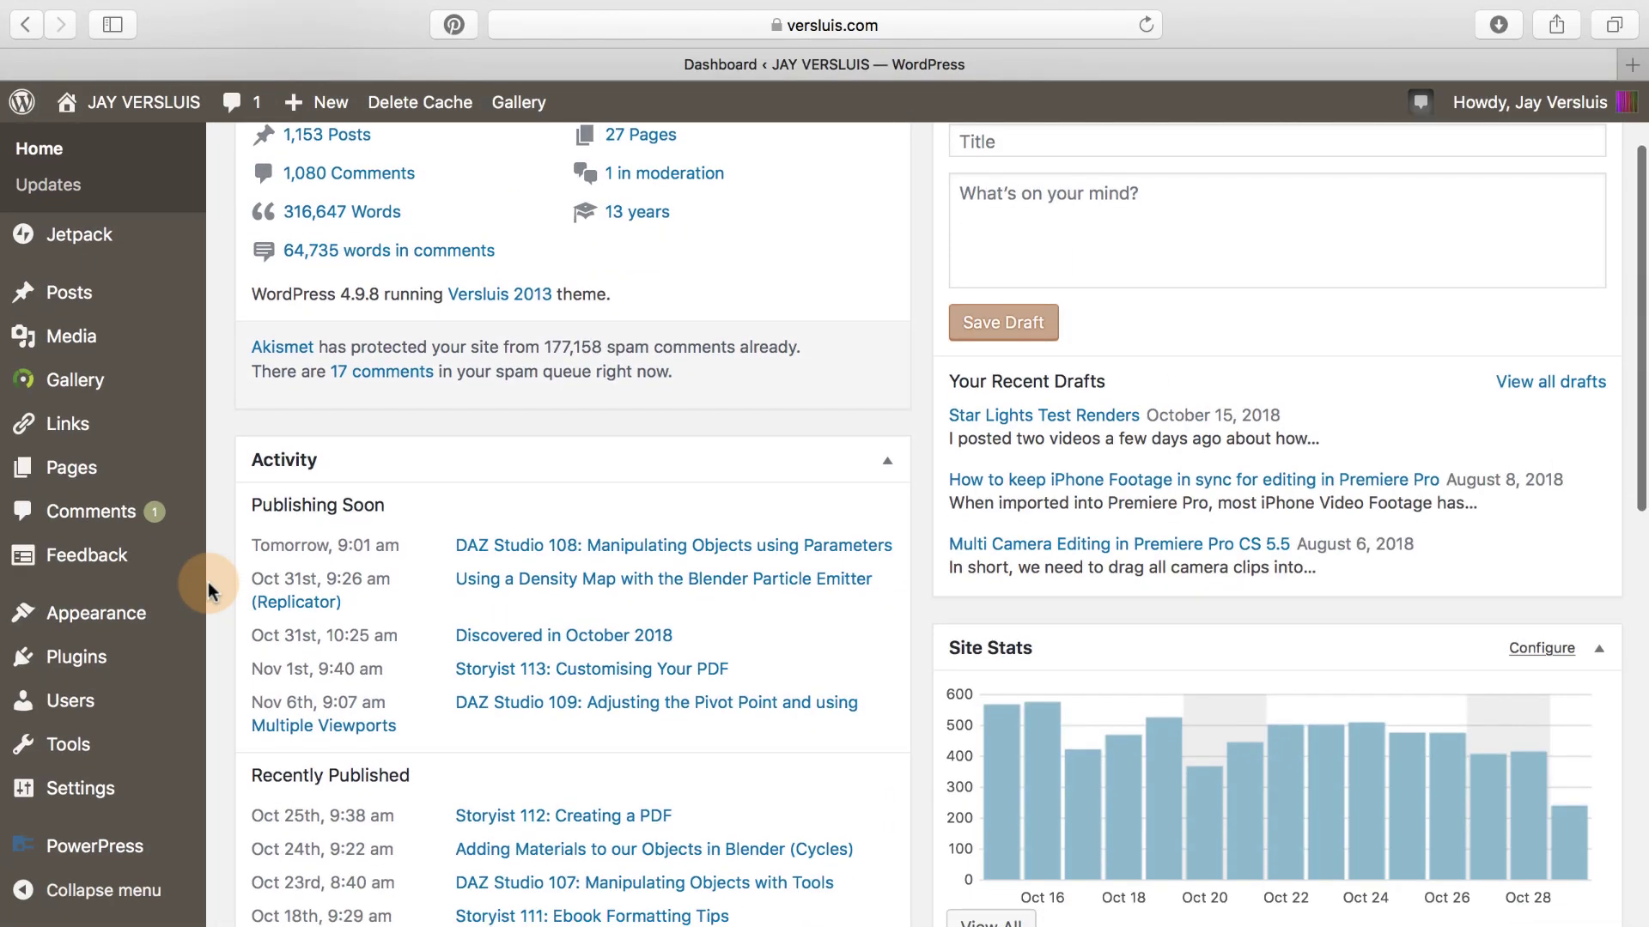
- Open PowerPress's Category Podcasting settings page in WordPress
{"action": "scroll", "coordinate": [208, 591], "scroll_direction": "down", "scroll_amount": 2}
{"action": "scroll", "coordinate": [208, 591], "scroll_direction": "down", "scroll_amount": 1}
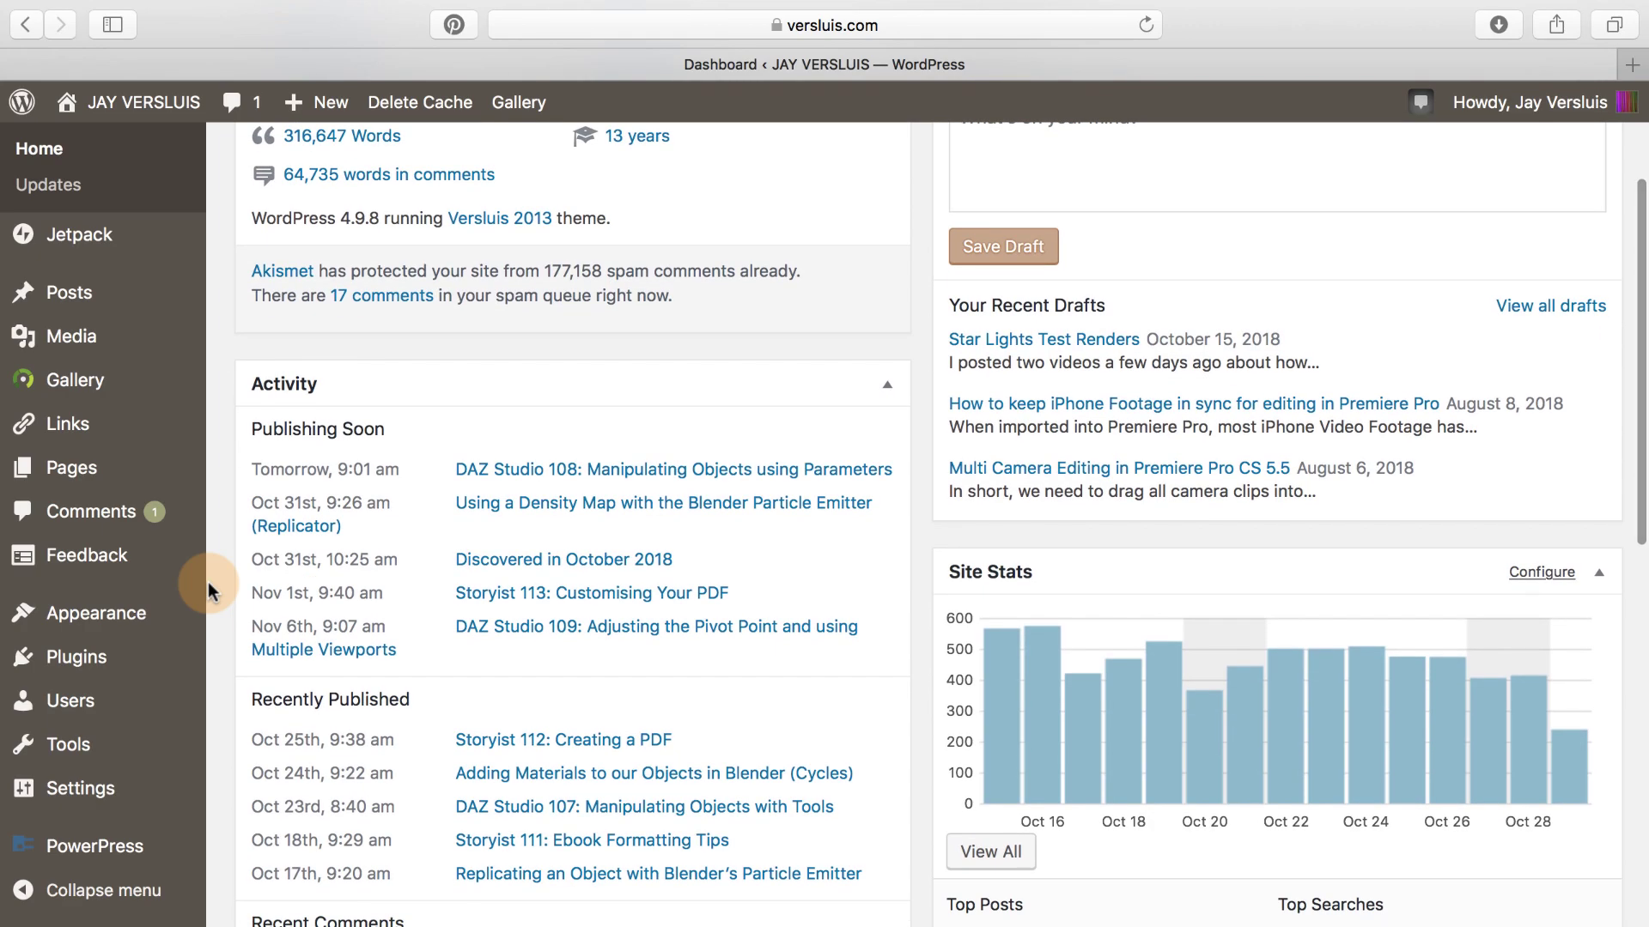
{"action": "mouse_move", "coordinate": [109, 852]}
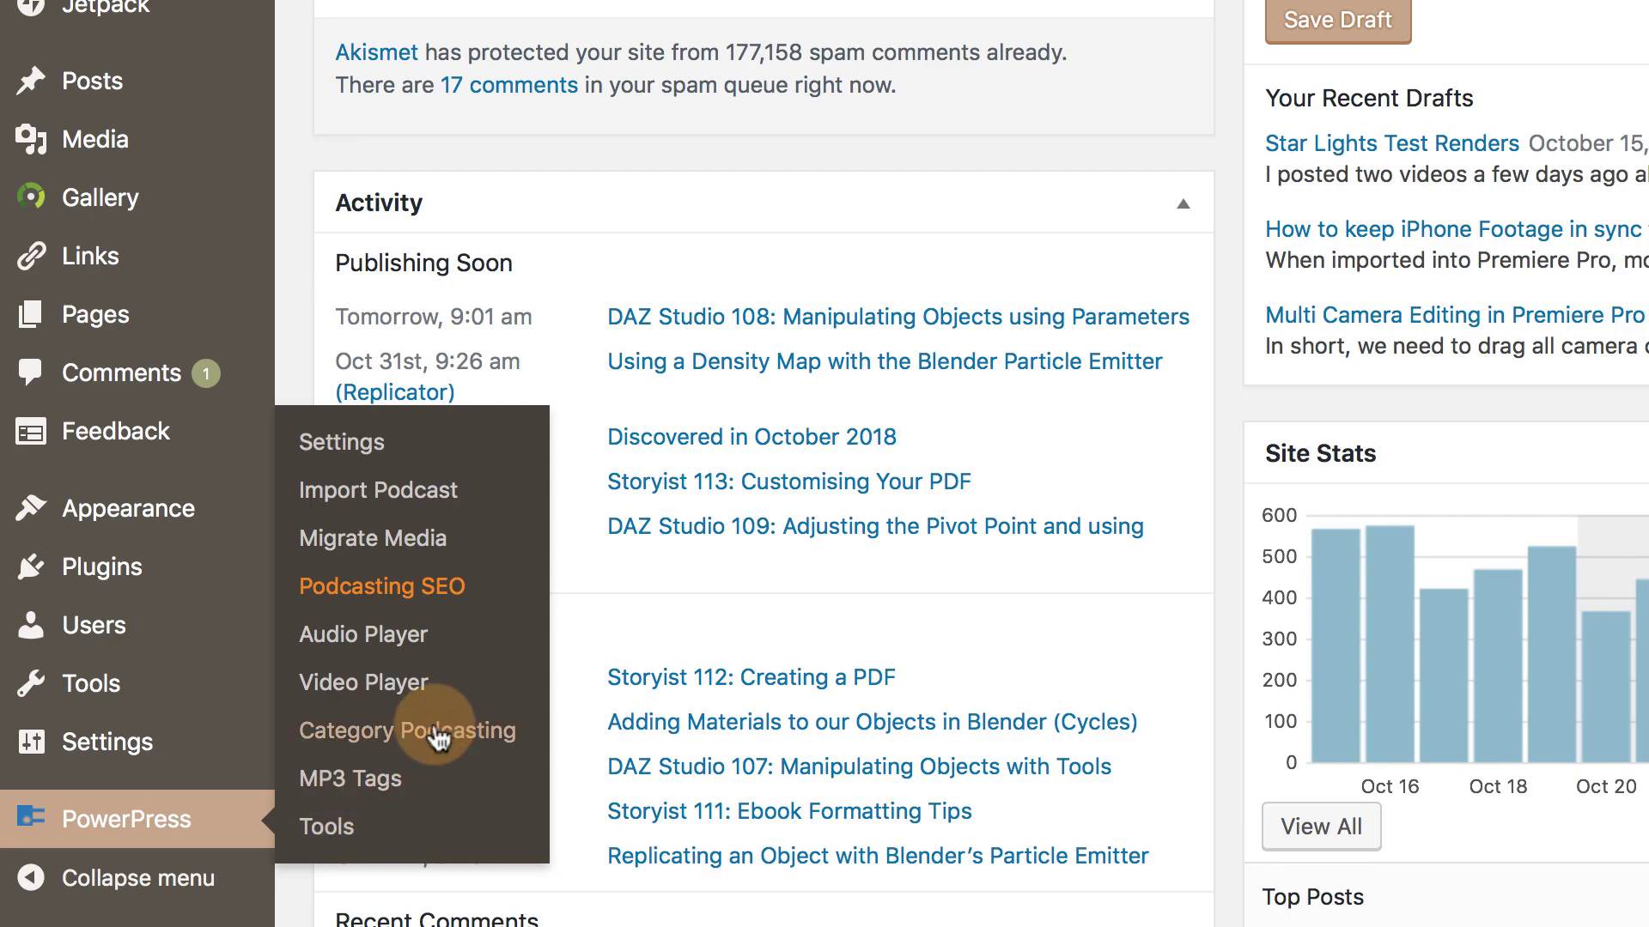
{"action": "left_click", "coordinate": [434, 724]}
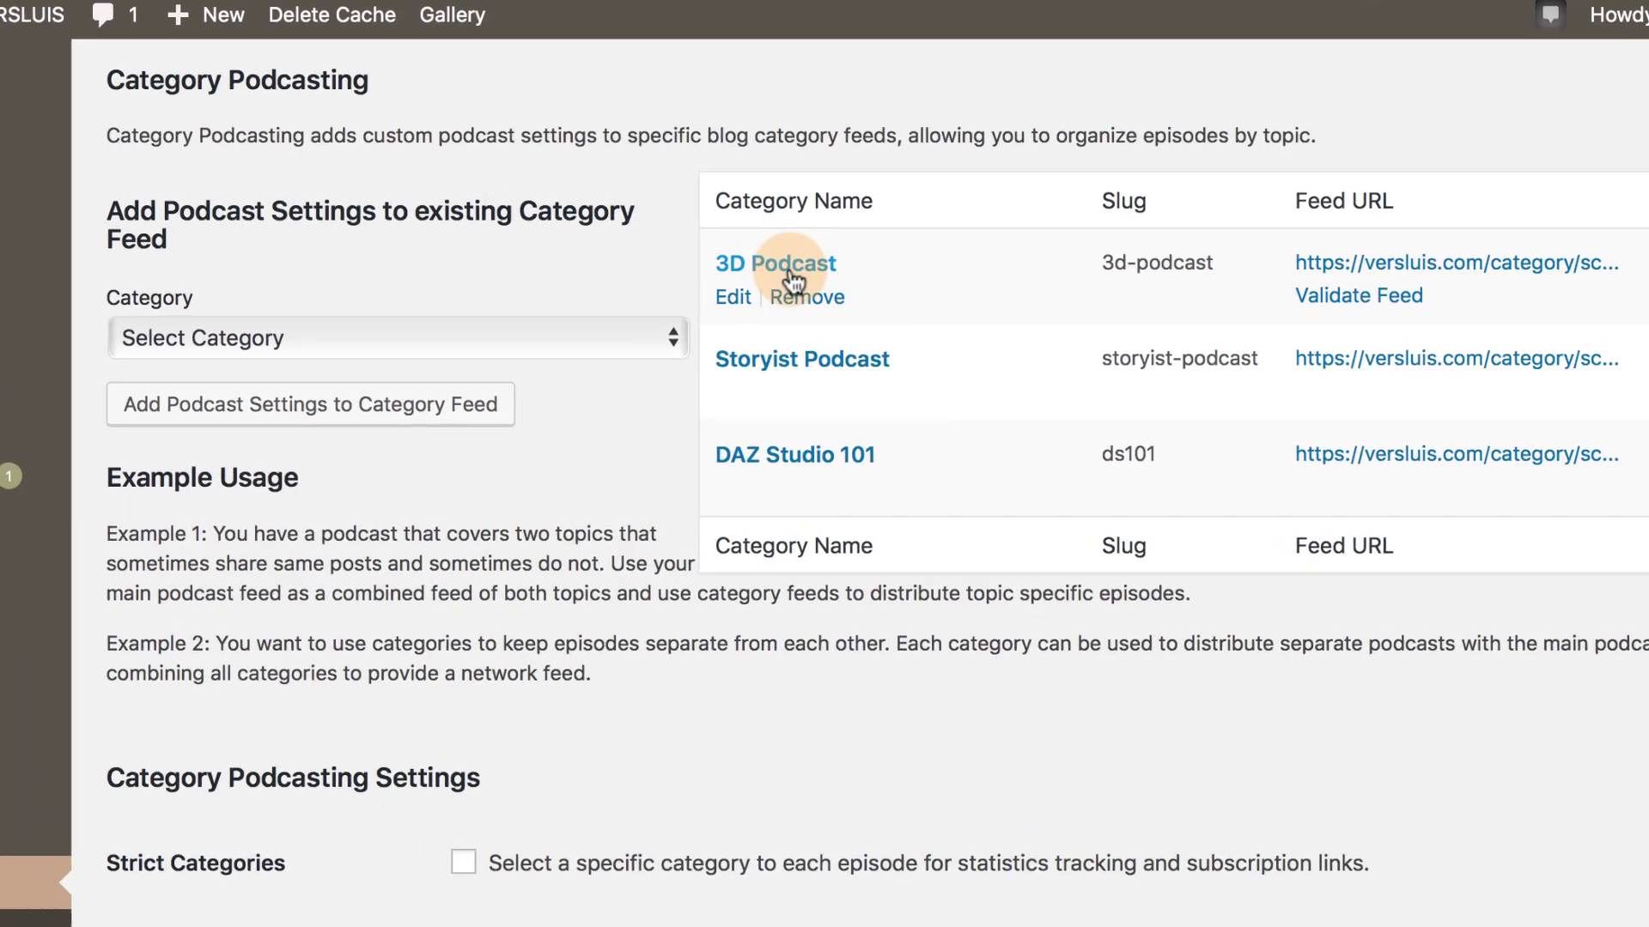
- Copy the 3D Podcast feed URL and open a new browser tab
{"action": "right_click", "coordinate": [1565, 249]}
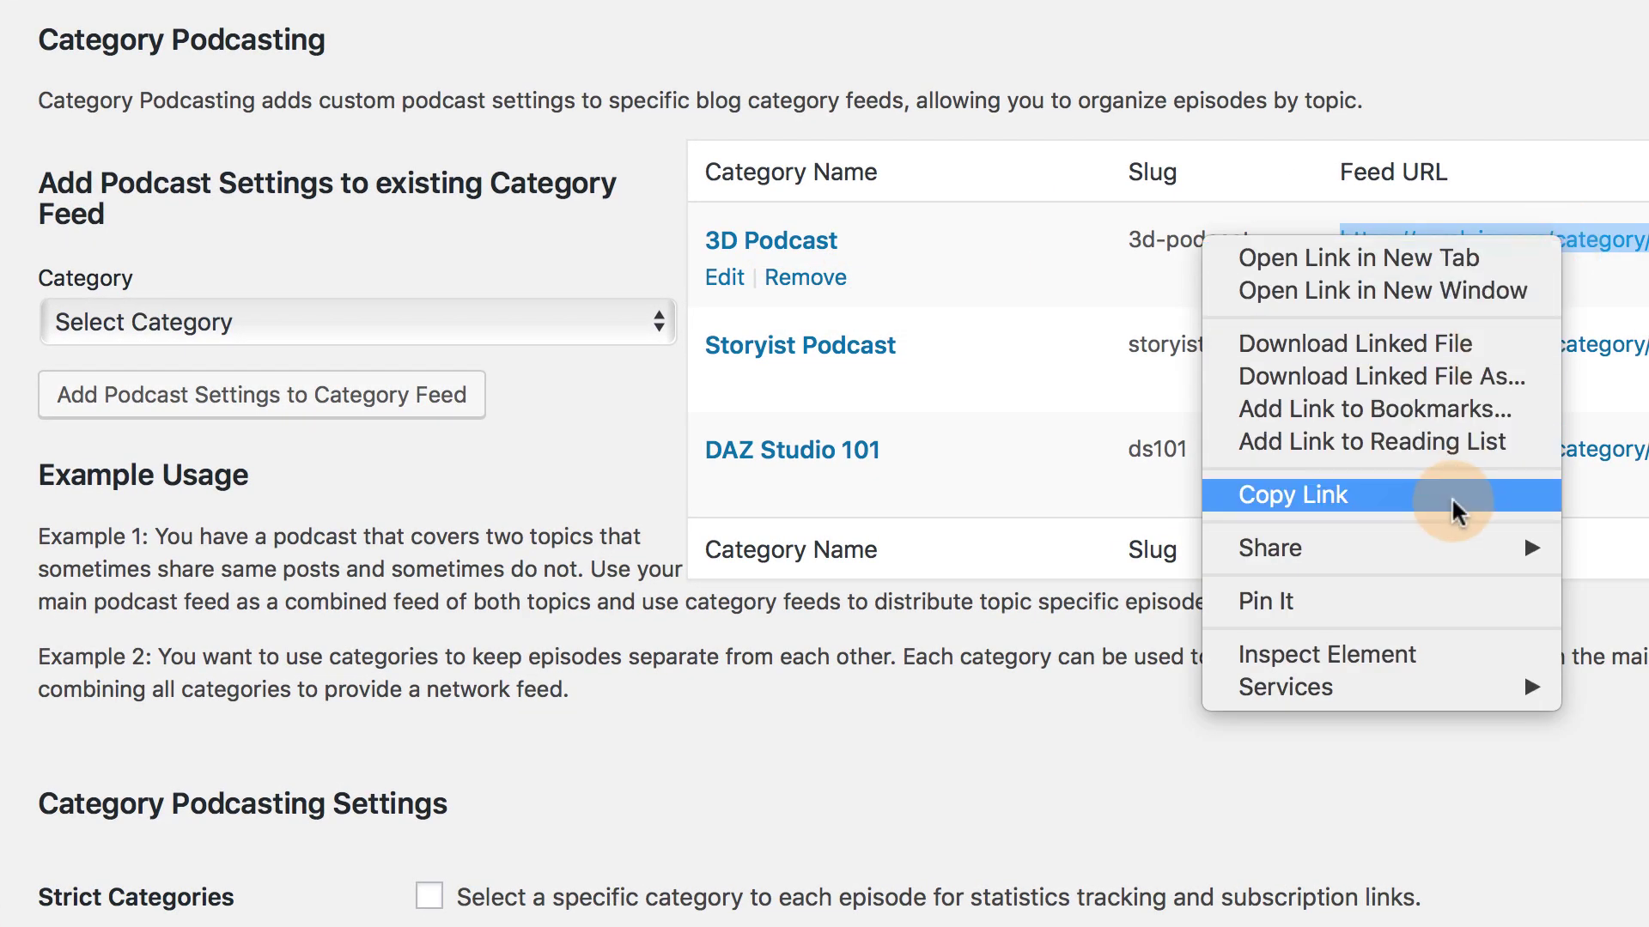
{"action": "left_click", "coordinate": [1360, 513]}
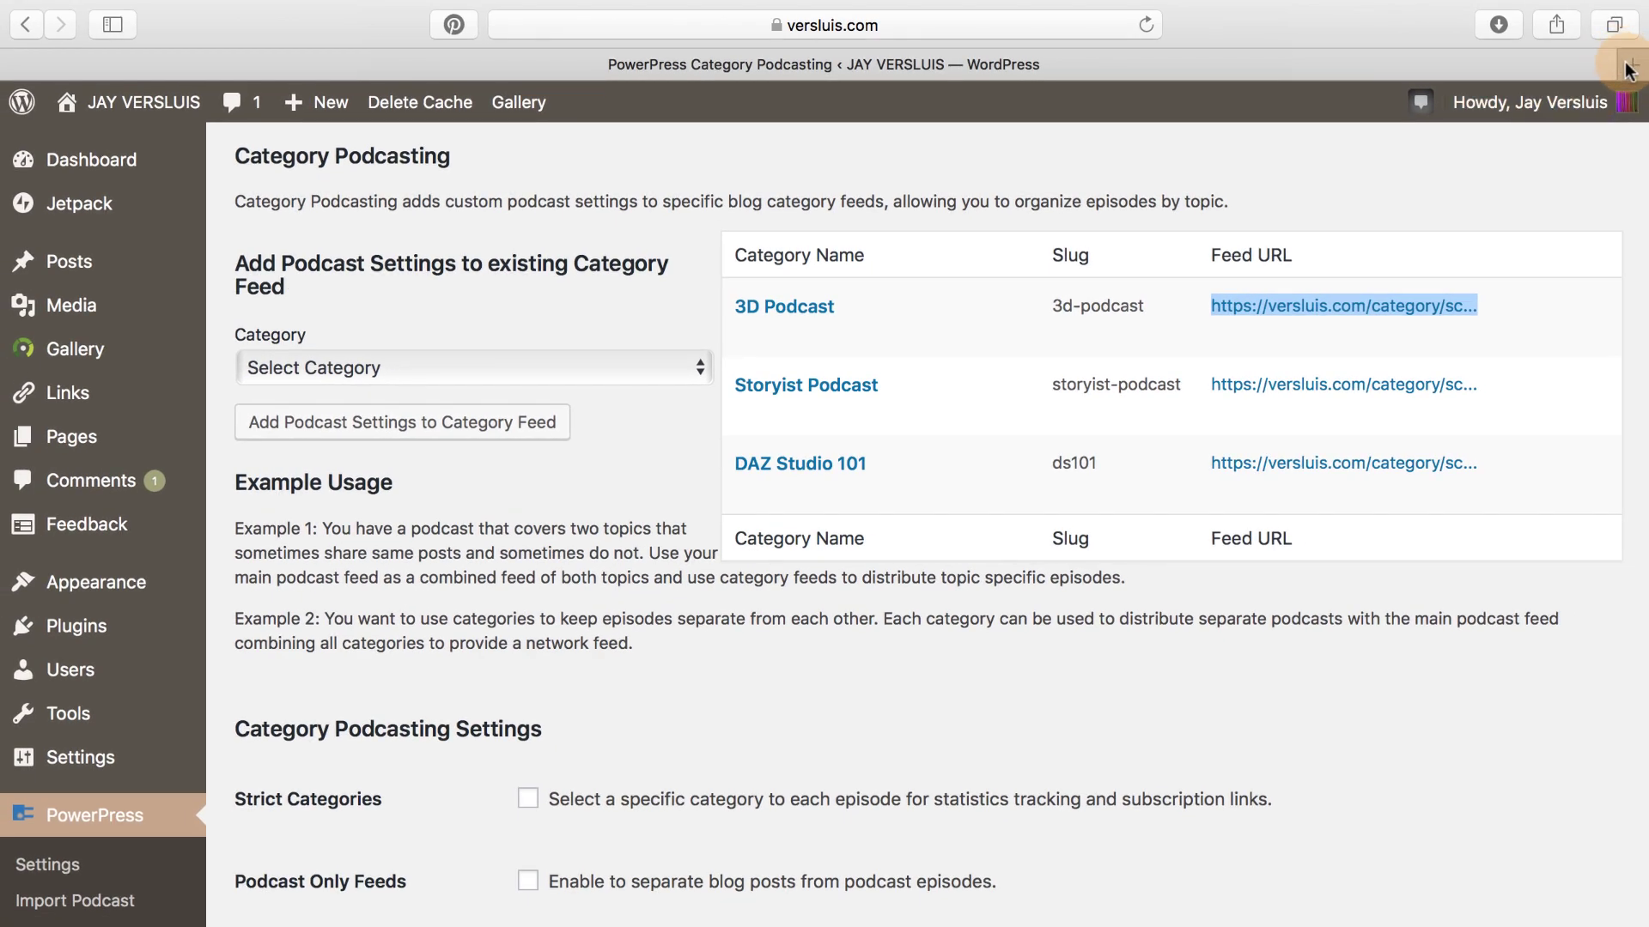
{"action": "left_click", "coordinate": [1628, 65]}
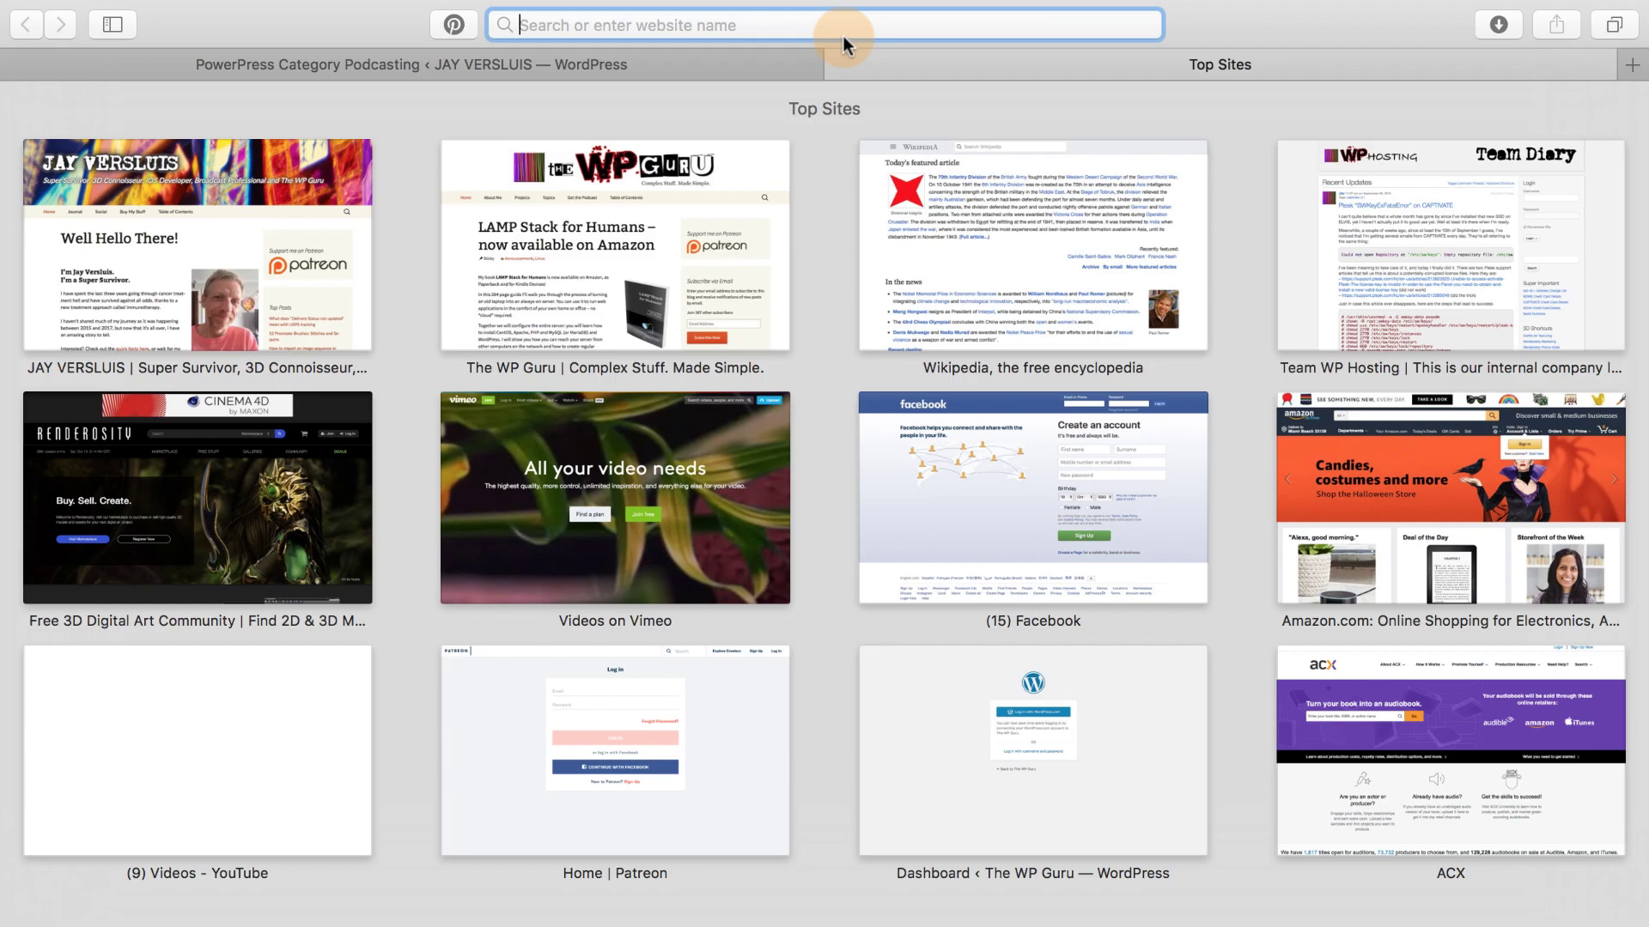
- Go to podcasters.spotify.com and log in with the saved credentials
{"action": "type", "text": "podcasters.spotify.com"}
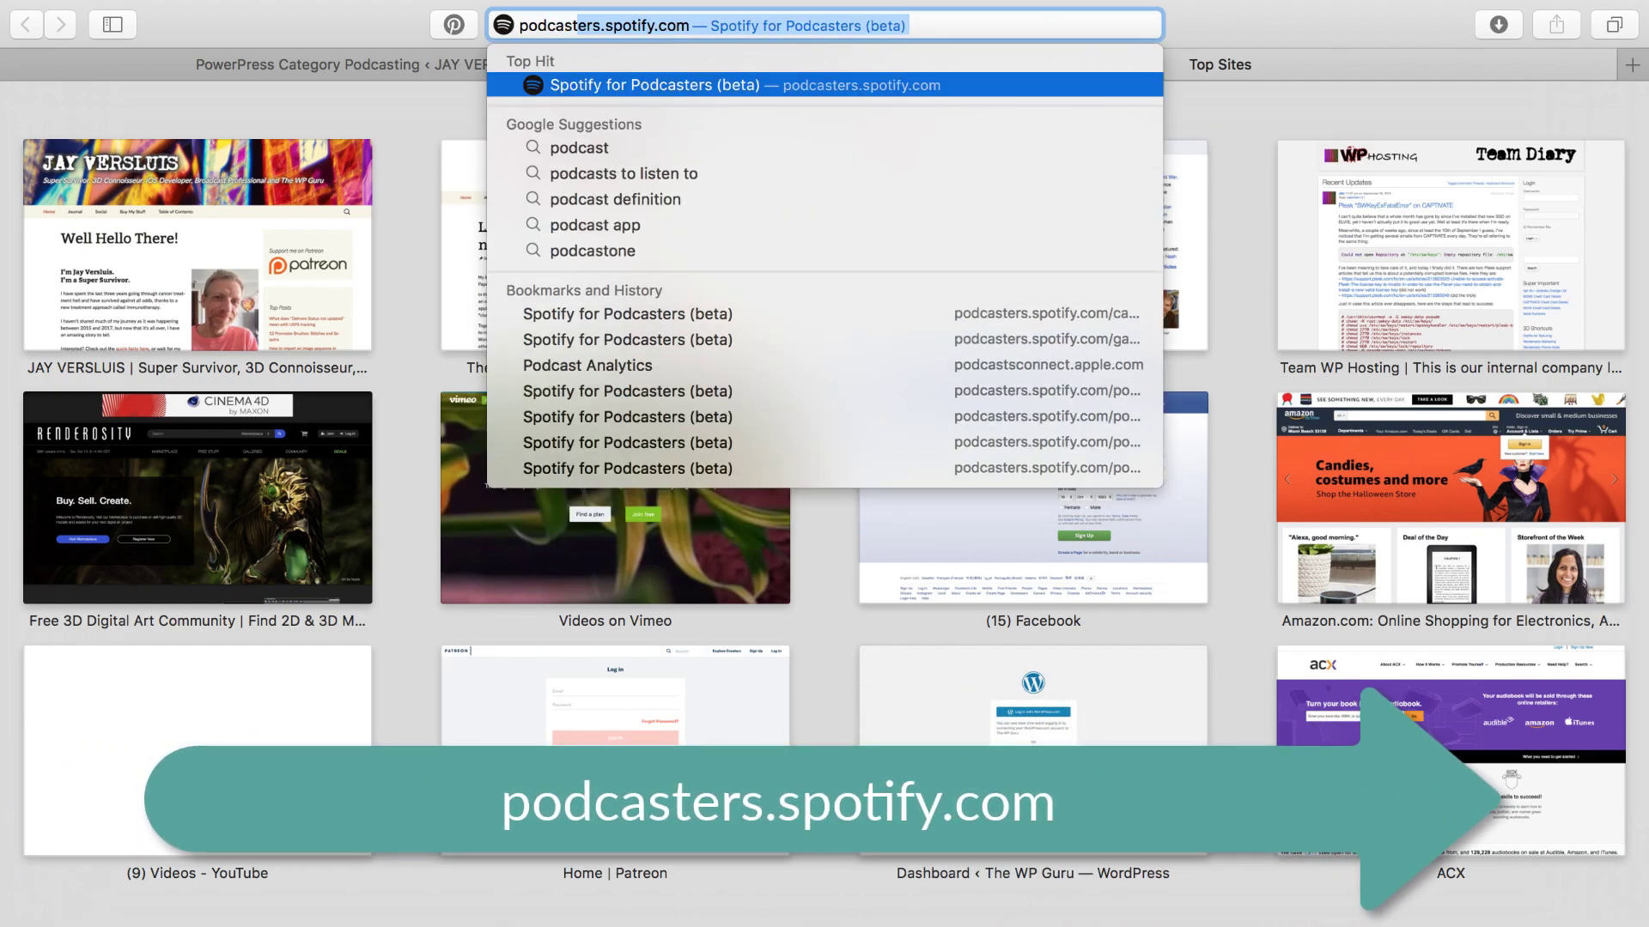
{"action": "key", "text": "Return"}
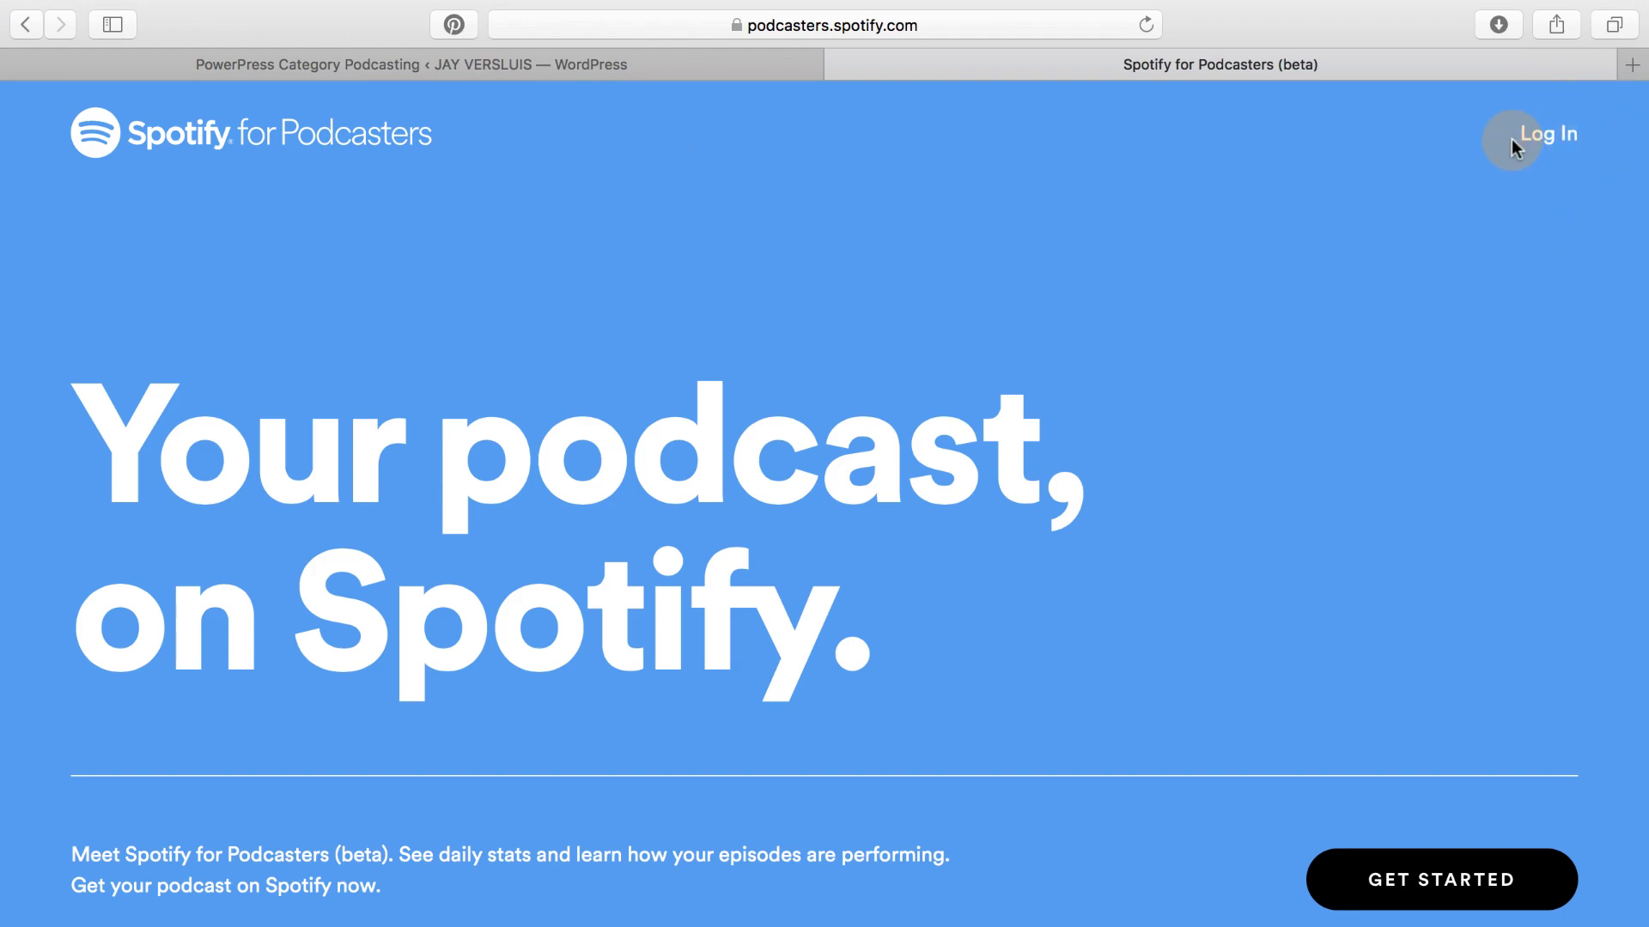
{"action": "left_click", "coordinate": [1550, 134]}
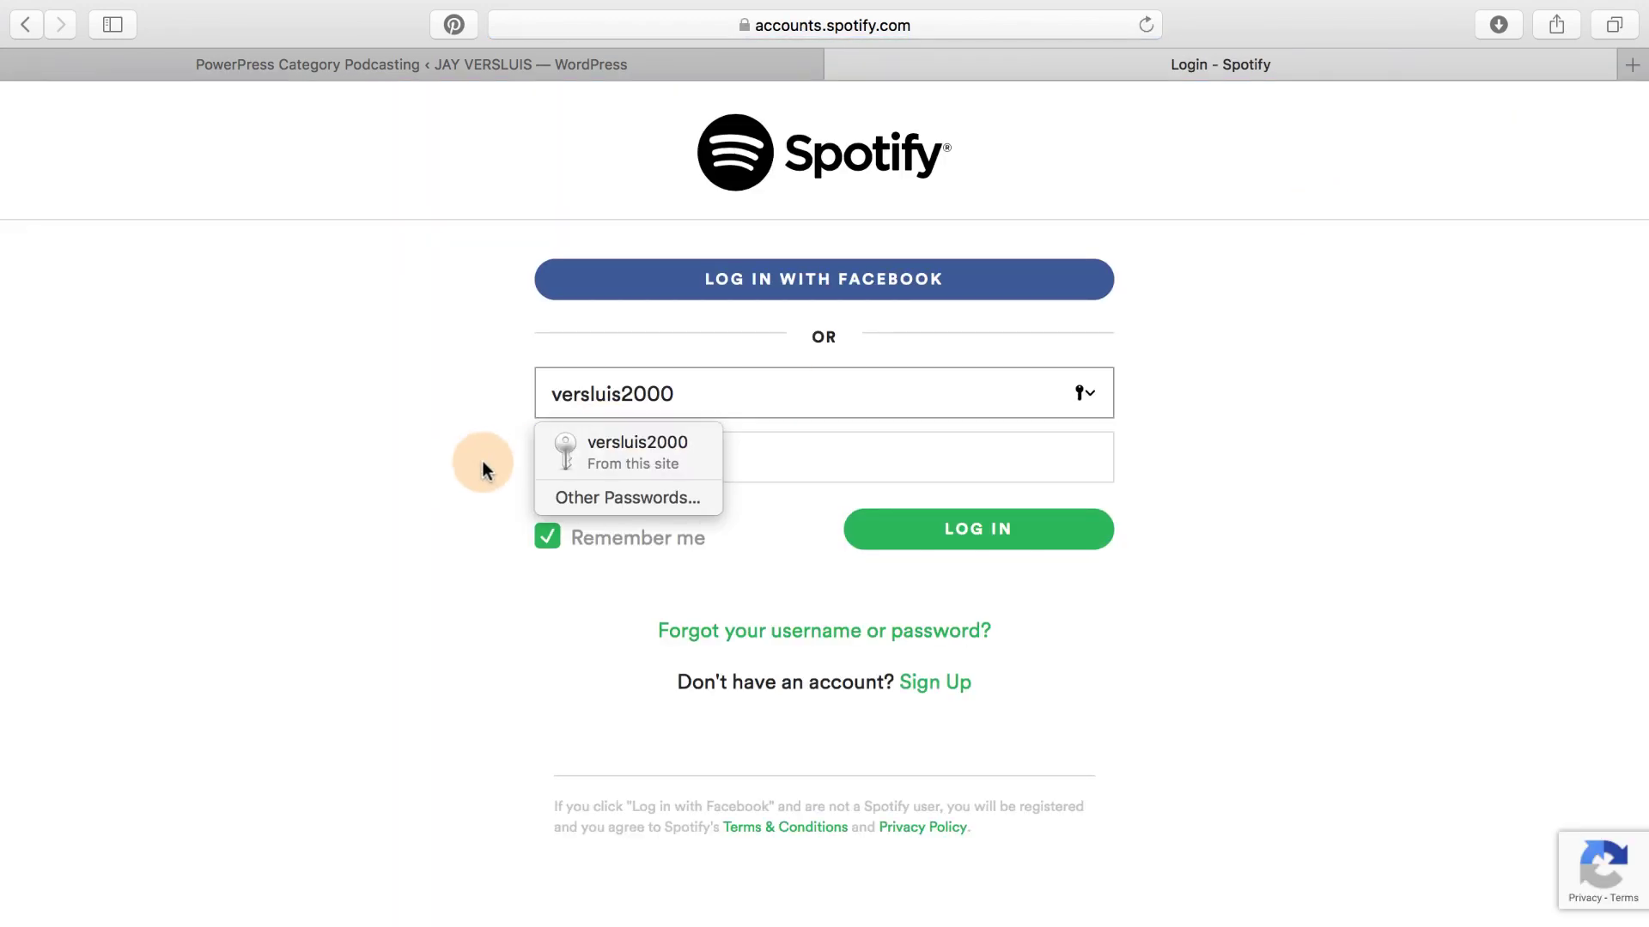
{"action": "left_click", "coordinate": [601, 452]}
{"action": "left_click", "coordinate": [972, 533]}
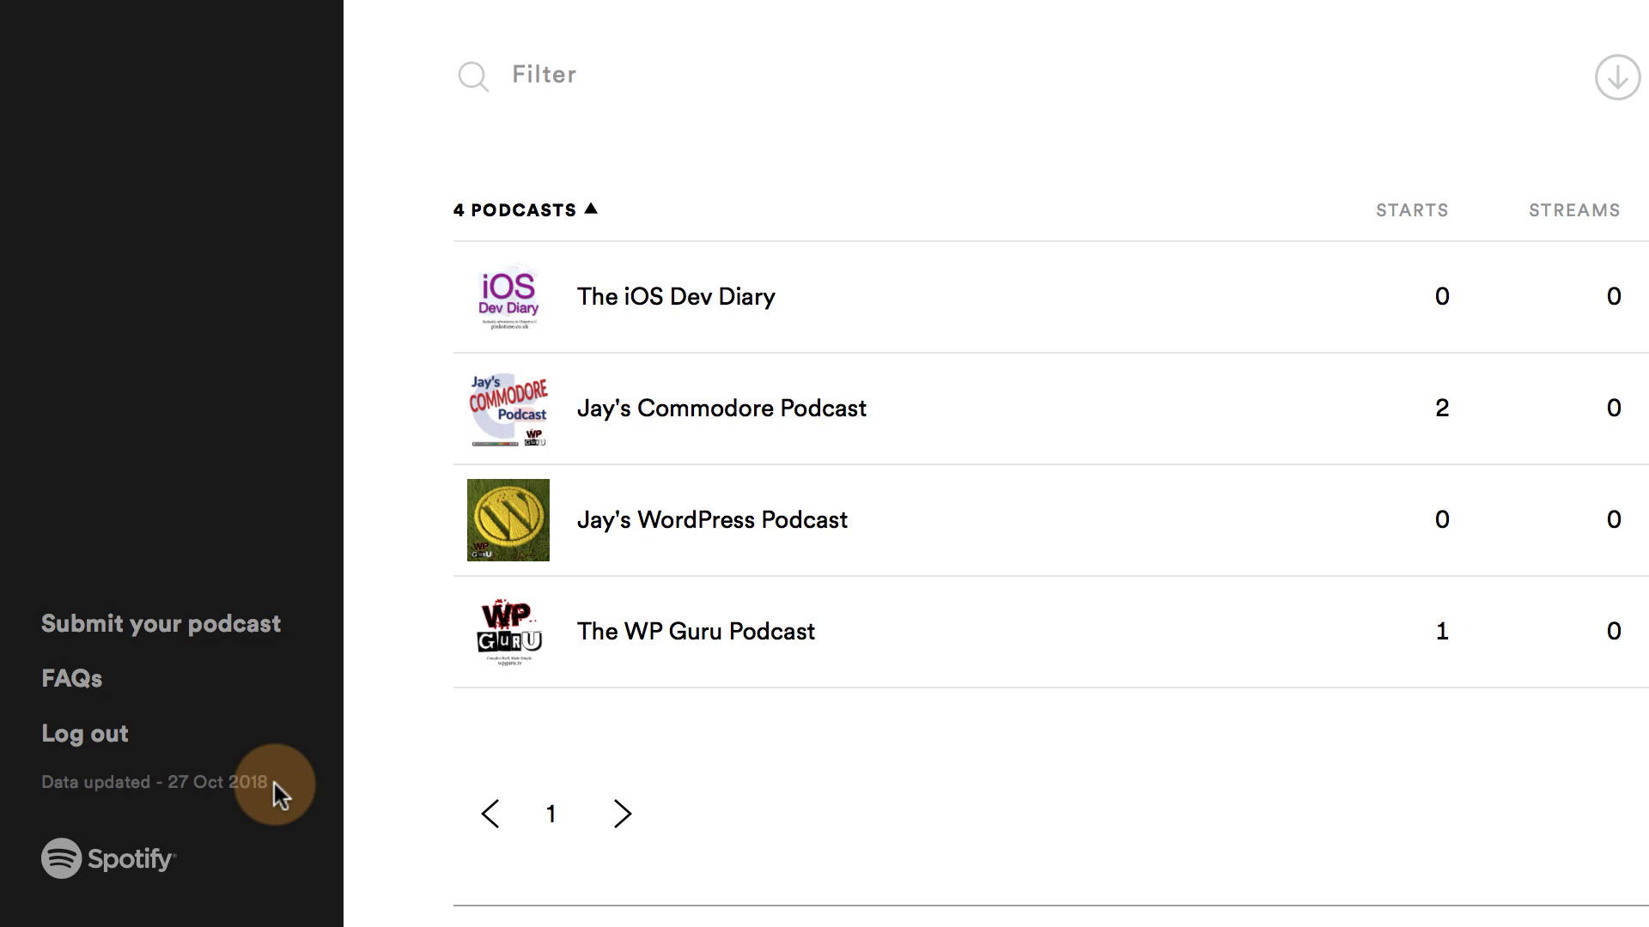
- Start a new submission from the Submit your podcast page with GET STARTED
{"action": "left_click", "coordinate": [233, 623]}
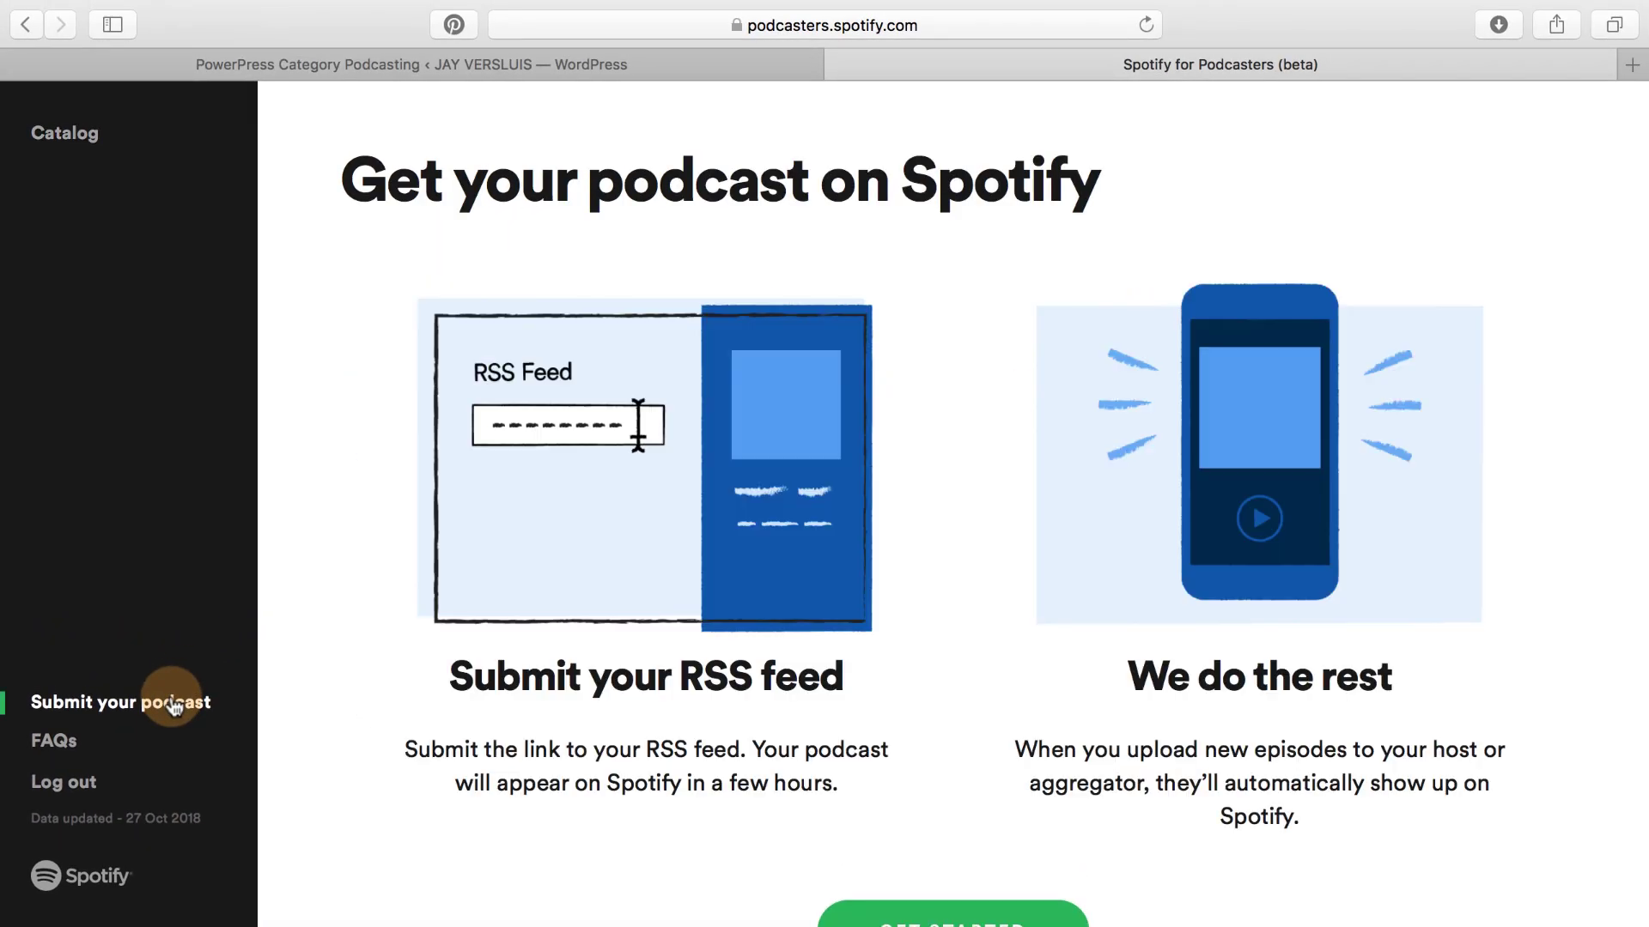
{"action": "scroll", "coordinate": [310, 641], "scroll_direction": "down", "scroll_amount": 2}
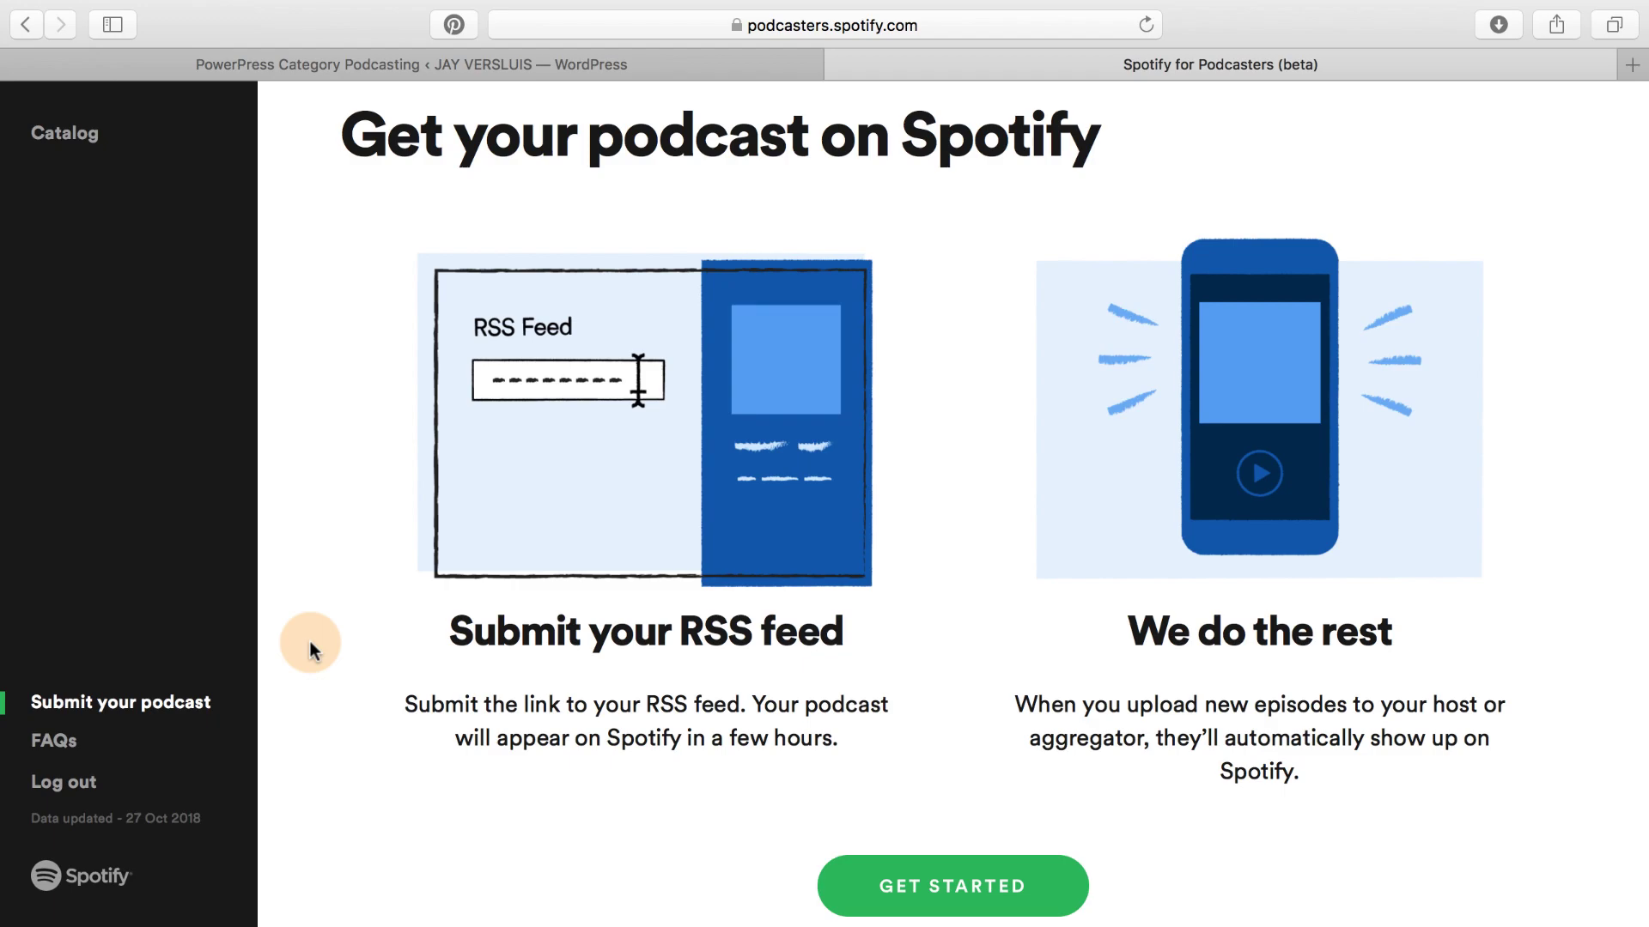
{"action": "scroll", "coordinate": [922, 713], "scroll_direction": "down", "scroll_amount": 3}
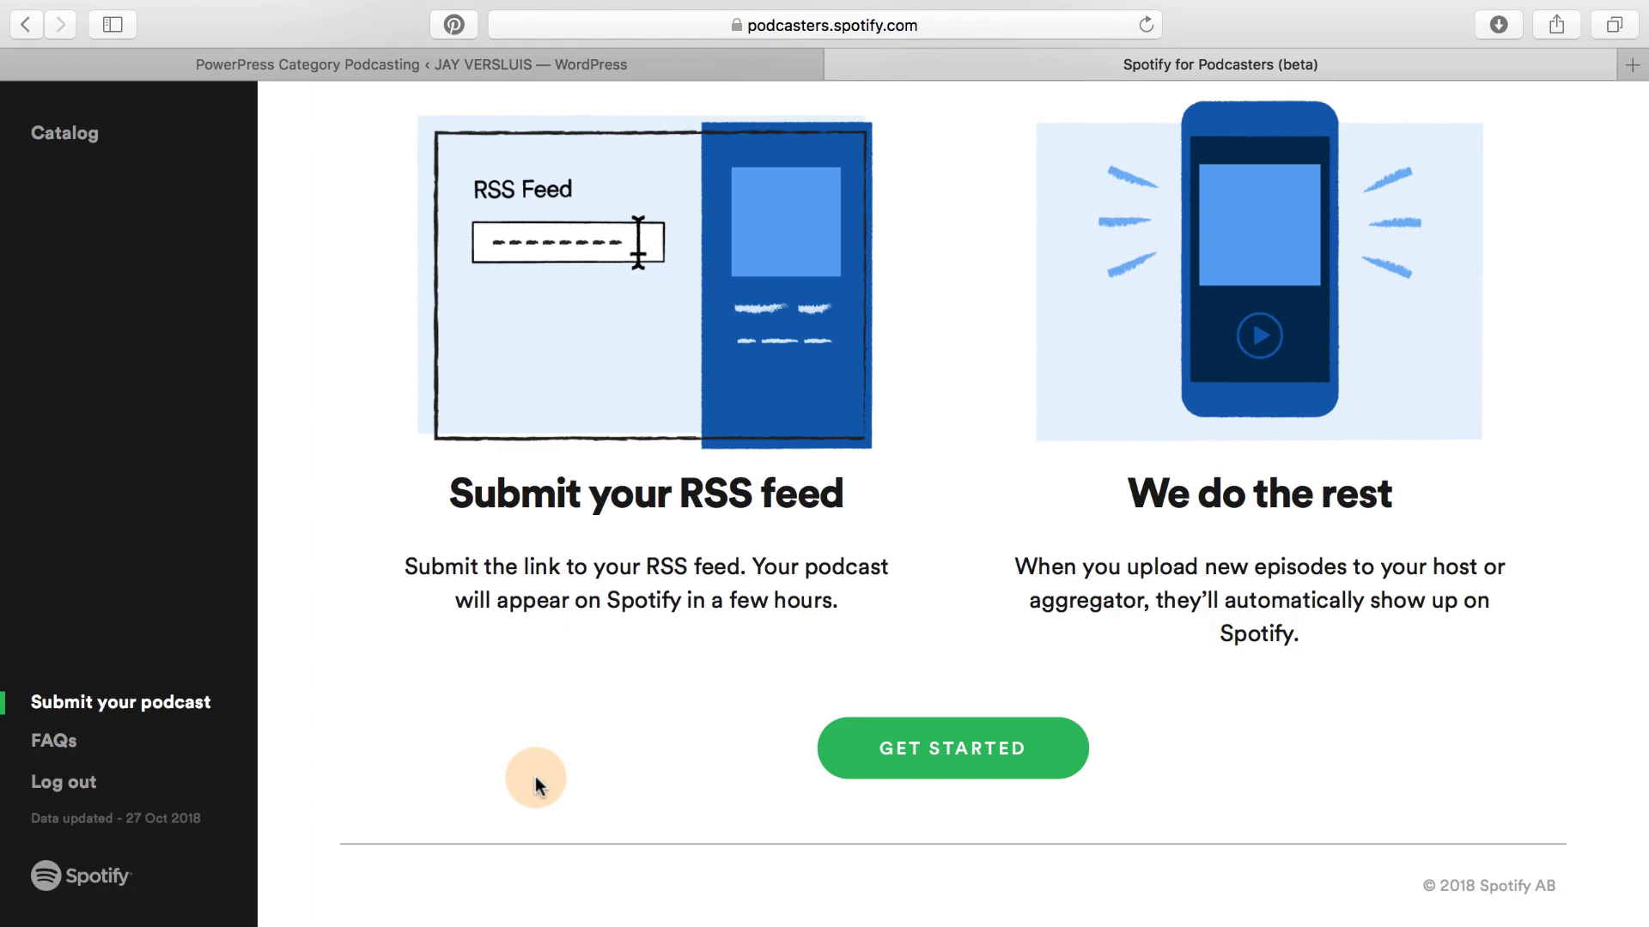
{"action": "left_click", "coordinate": [919, 747]}
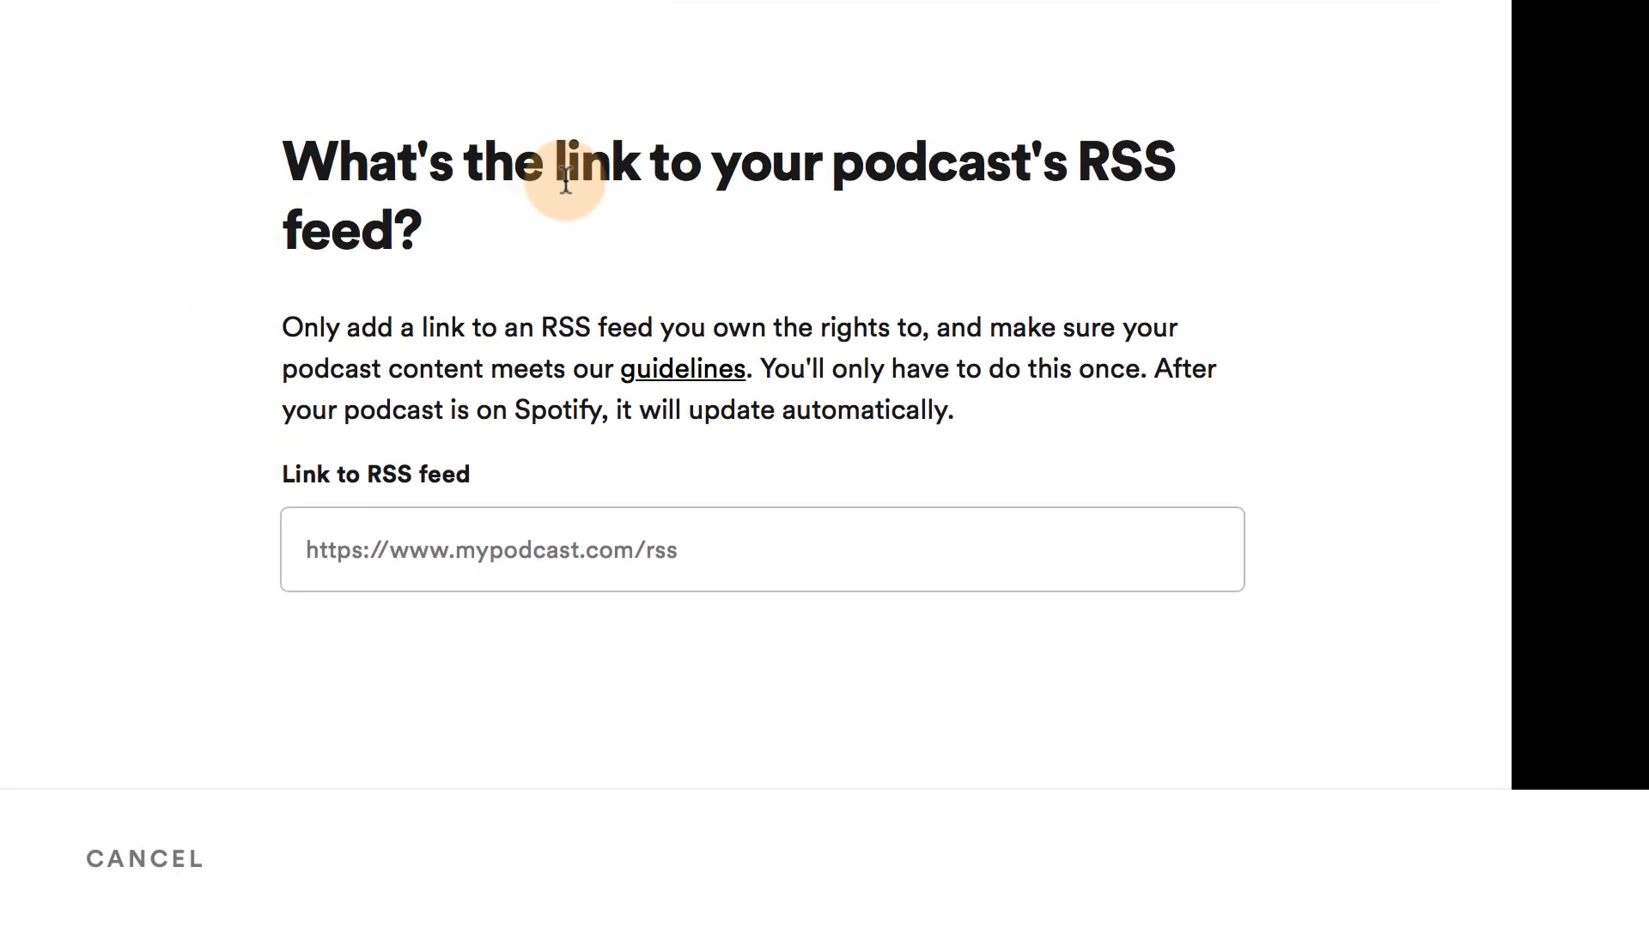
- Paste the 3D Podcast feed URL as the RSS link, review the preview, and continue
{"action": "left_click", "coordinate": [475, 568]}
{"action": "type", "text": "https://www.versluis.com/category/screencast/3d-podcast/feed/"}
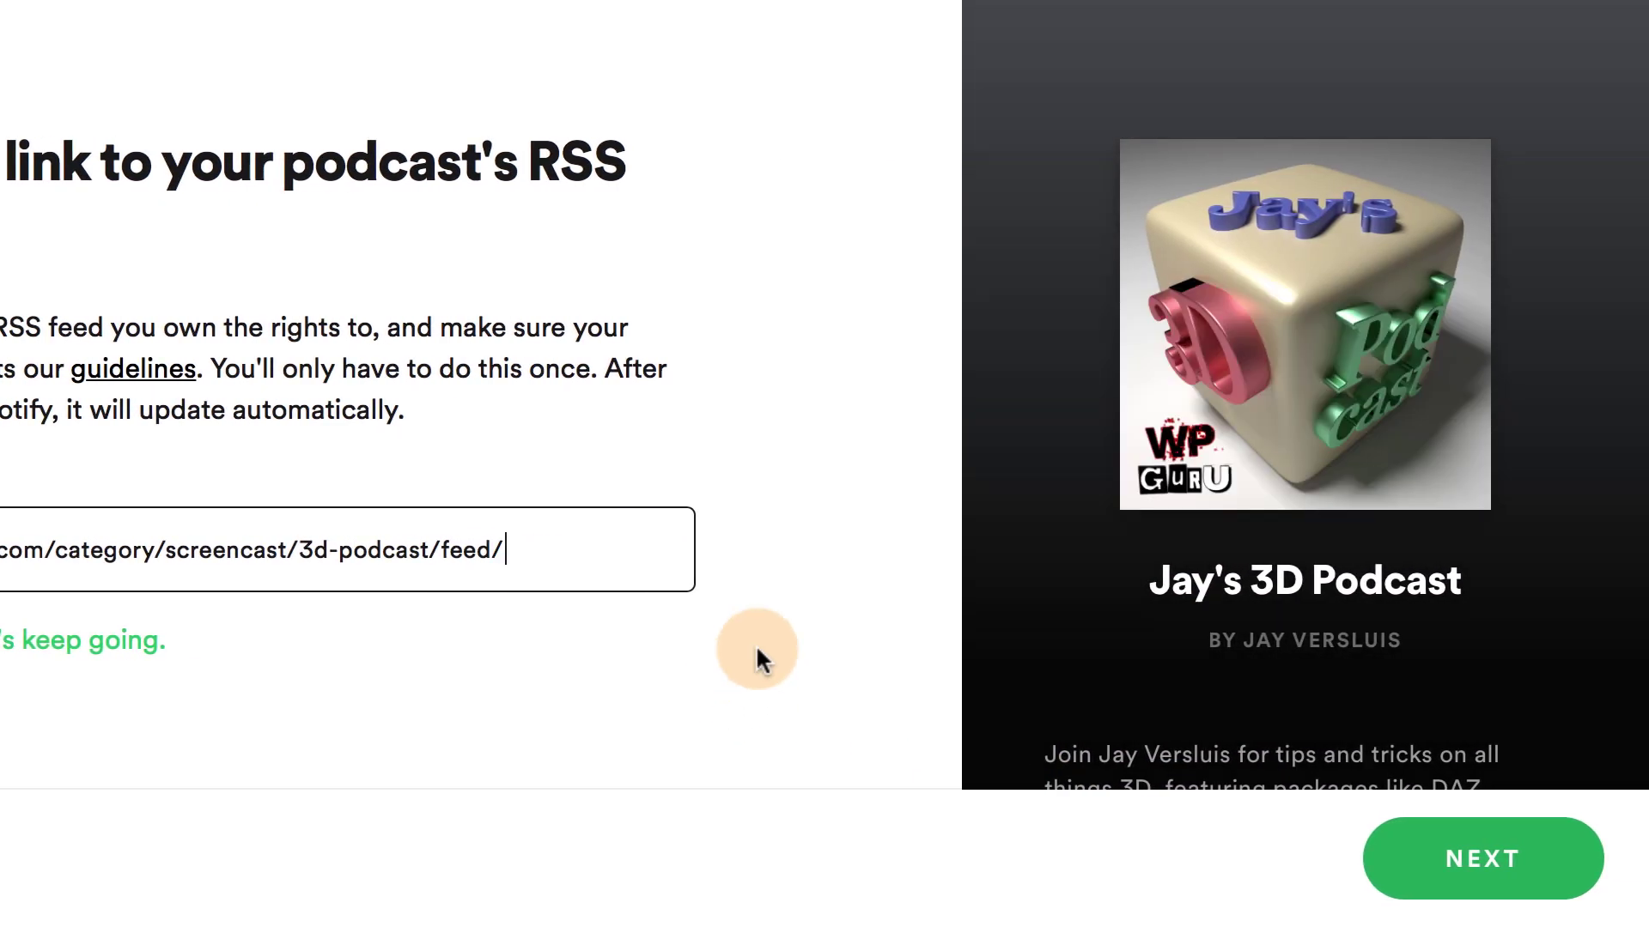
{"action": "scroll", "coordinate": [1091, 464], "scroll_direction": "down", "scroll_amount": 4}
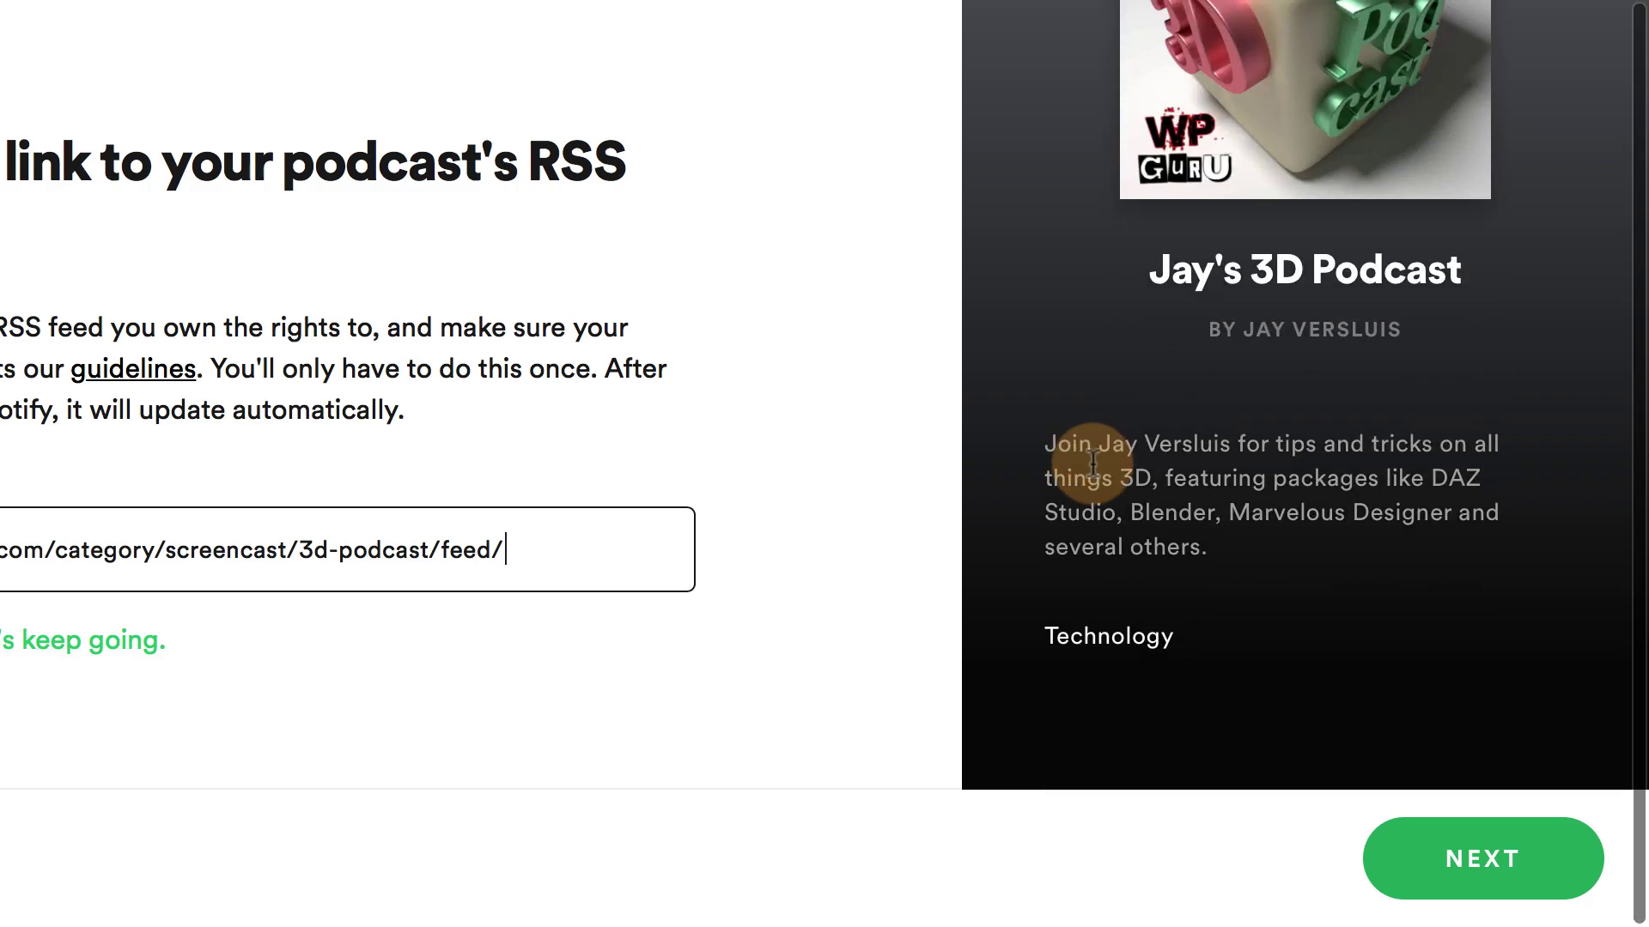
{"action": "scroll", "coordinate": [1382, 216], "scroll_direction": "up", "scroll_amount": 3}
{"action": "scroll", "coordinate": [1382, 216], "scroll_direction": "down", "scroll_amount": 3}
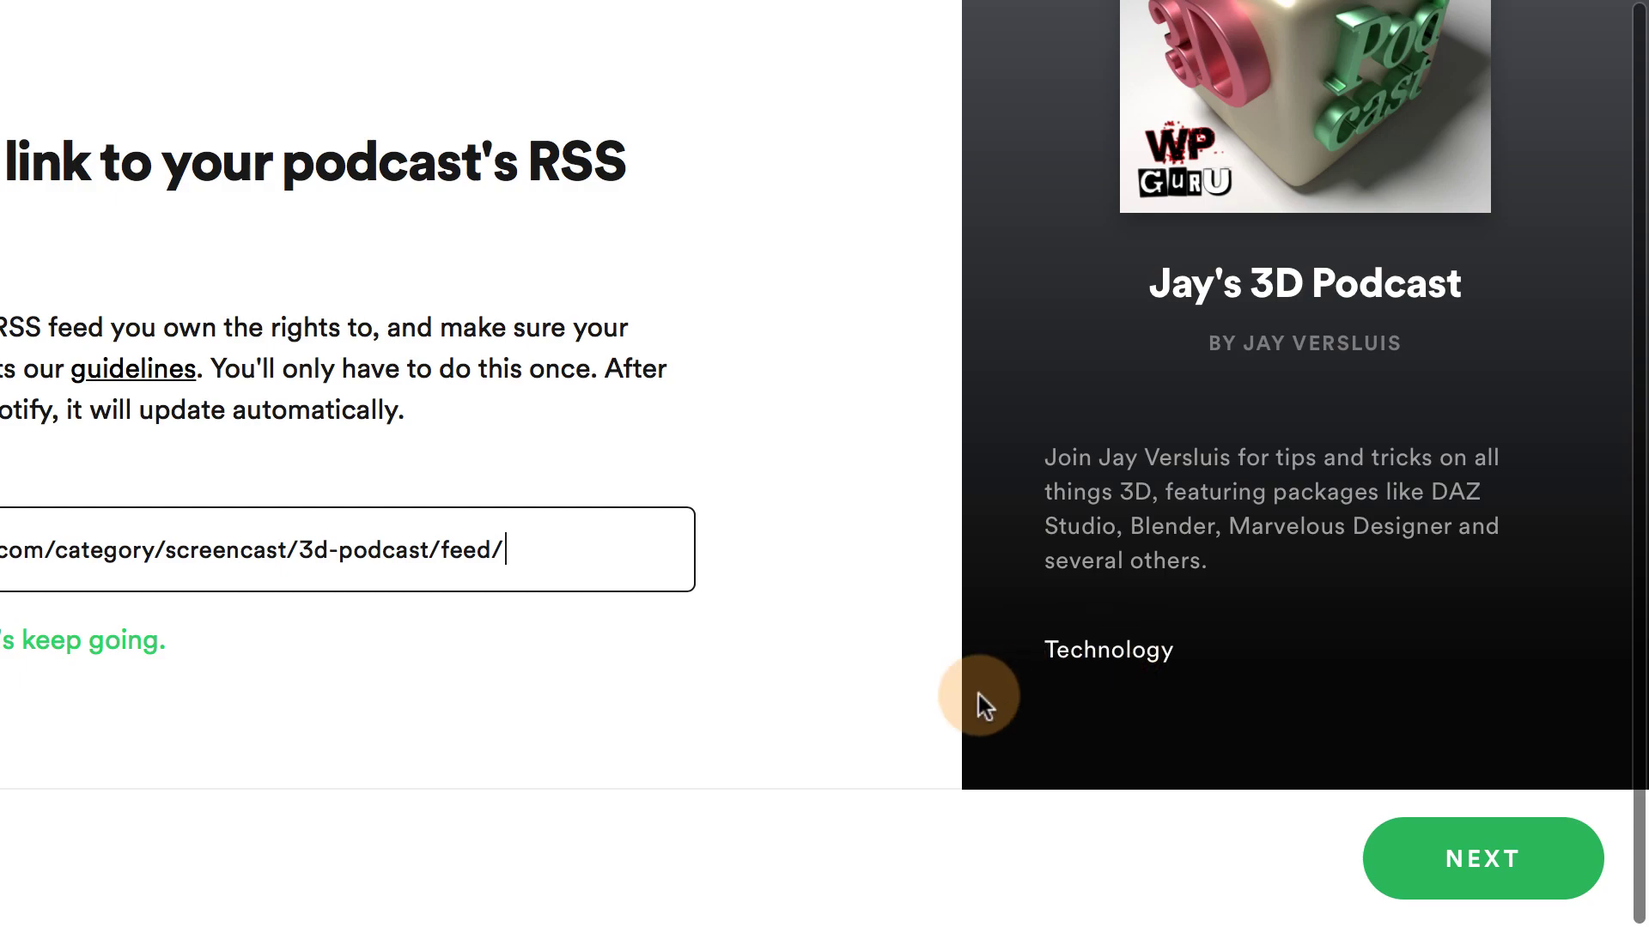
{"action": "left_click", "coordinate": [1429, 877]}
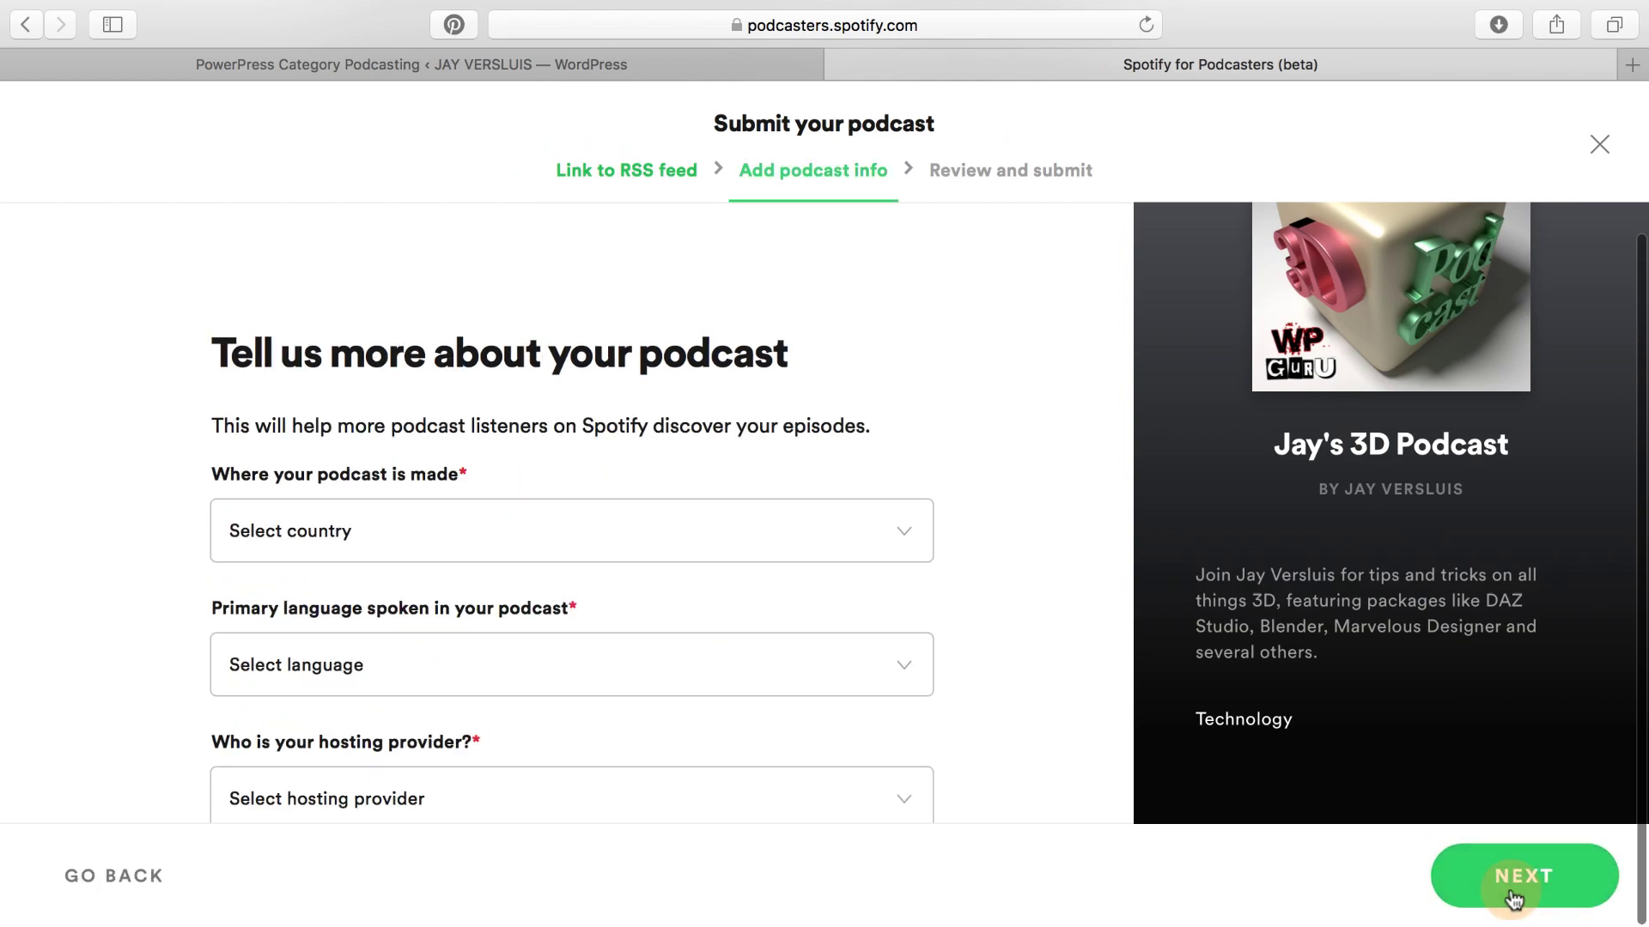
- Set the podcast's country to United States and language to English
{"action": "scroll", "coordinate": [1004, 546], "scroll_direction": "down", "scroll_amount": 3}
{"action": "scroll", "coordinate": [1003, 542], "scroll_direction": "up", "scroll_amount": 1}
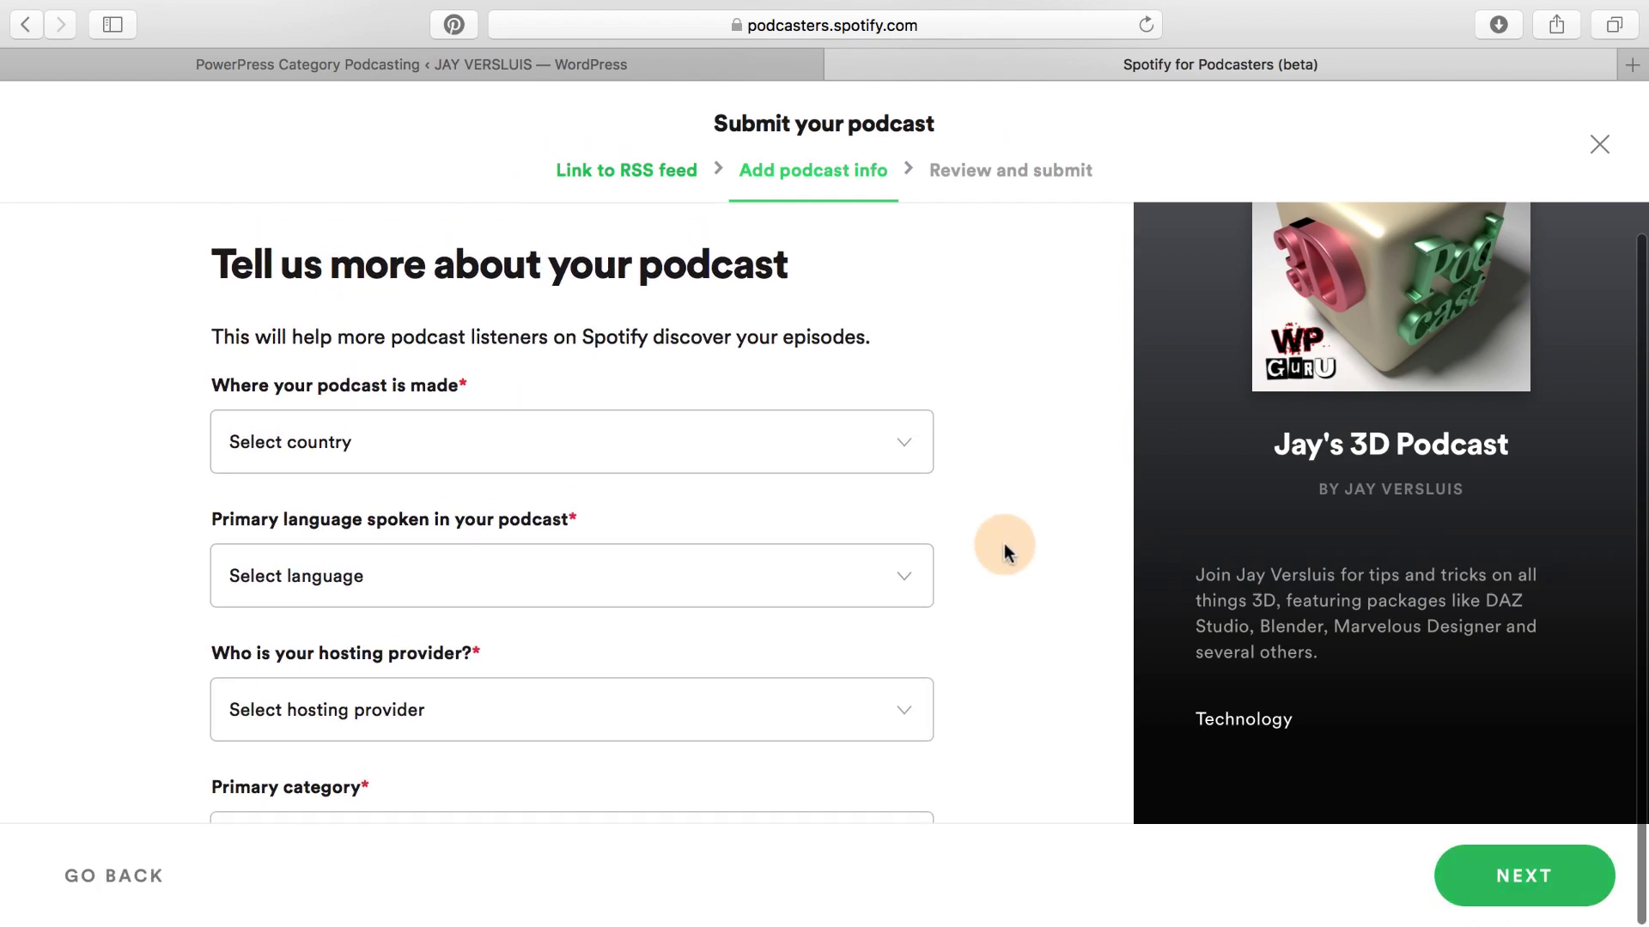
{"action": "left_click", "coordinate": [884, 429]}
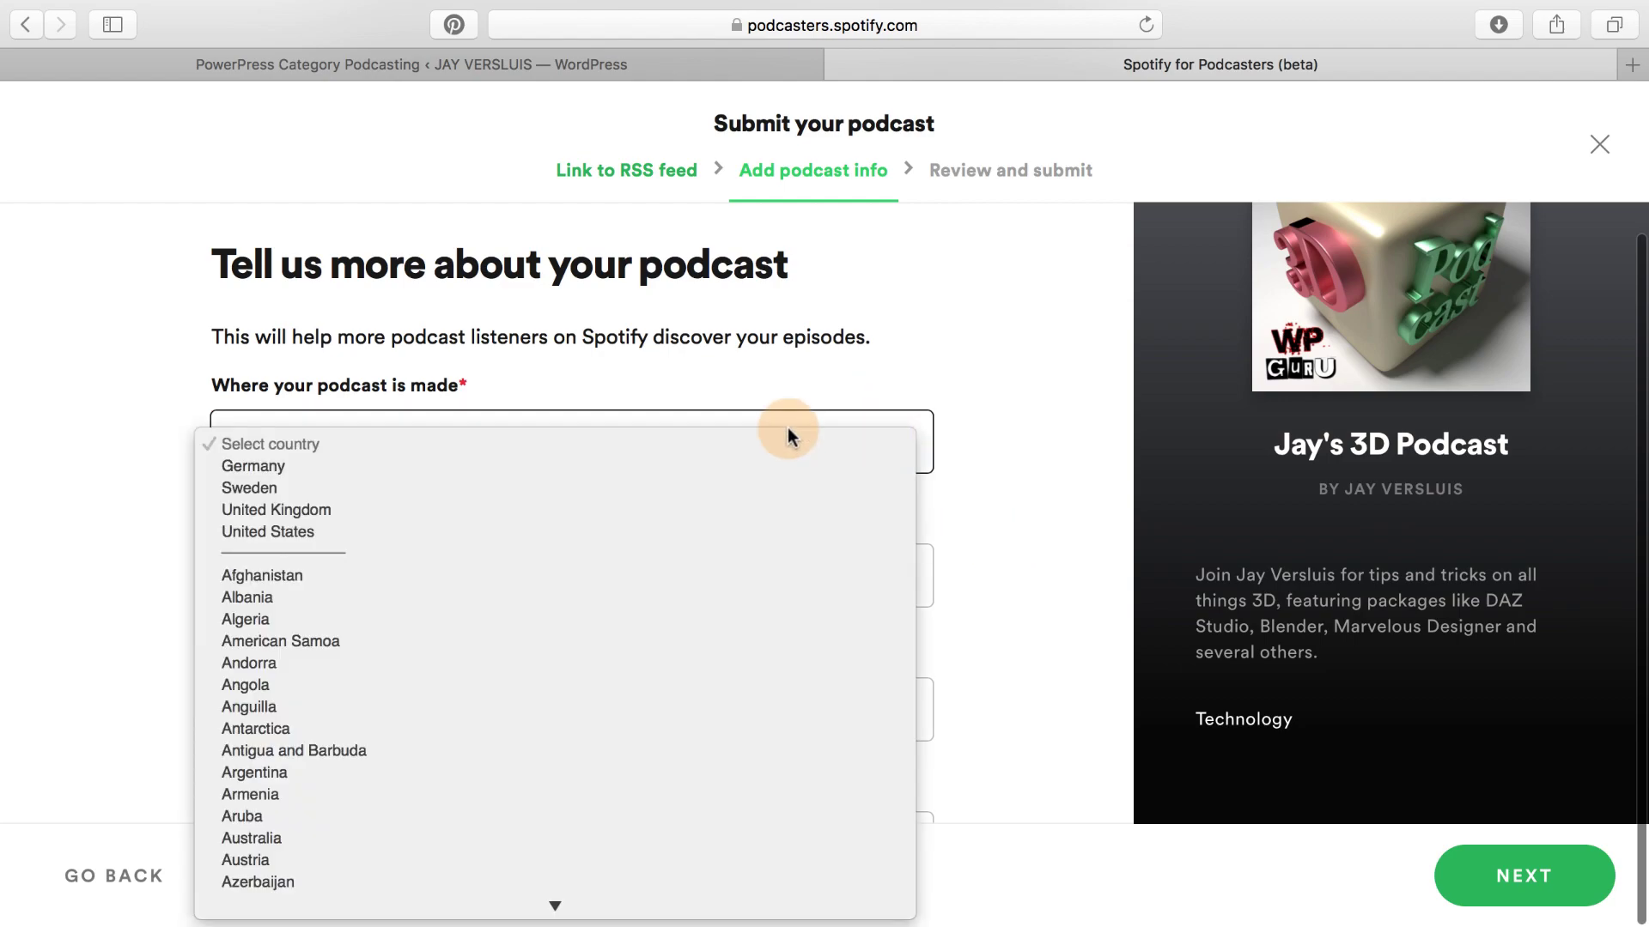
{"action": "left_click", "coordinate": [439, 533]}
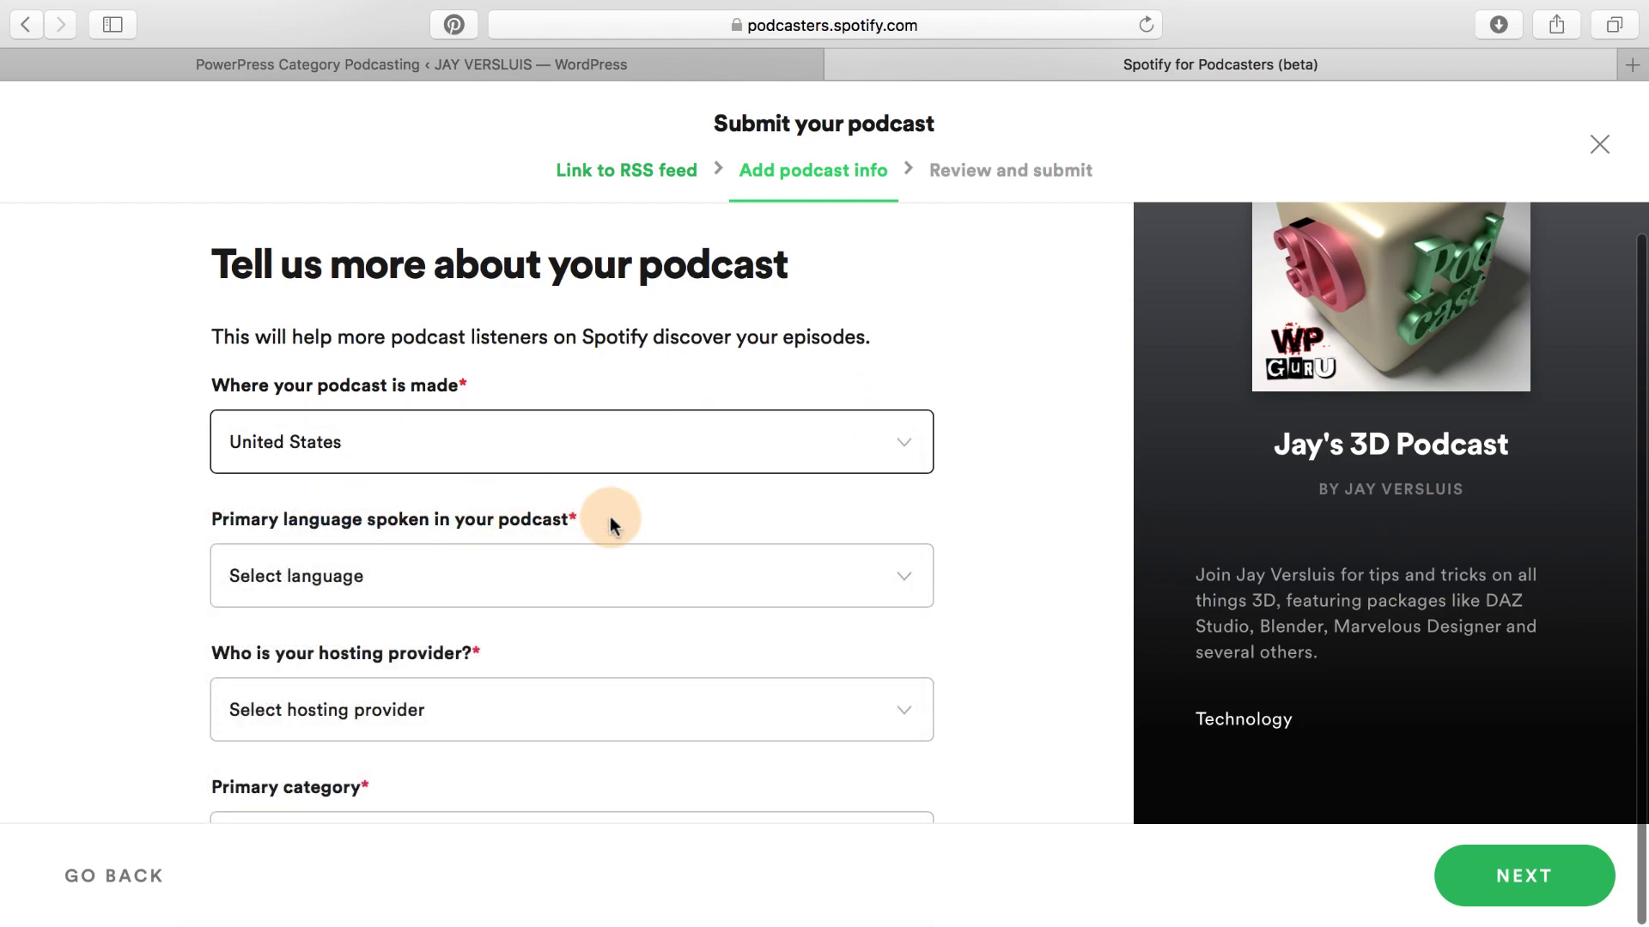
{"action": "left_click", "coordinate": [492, 575]}
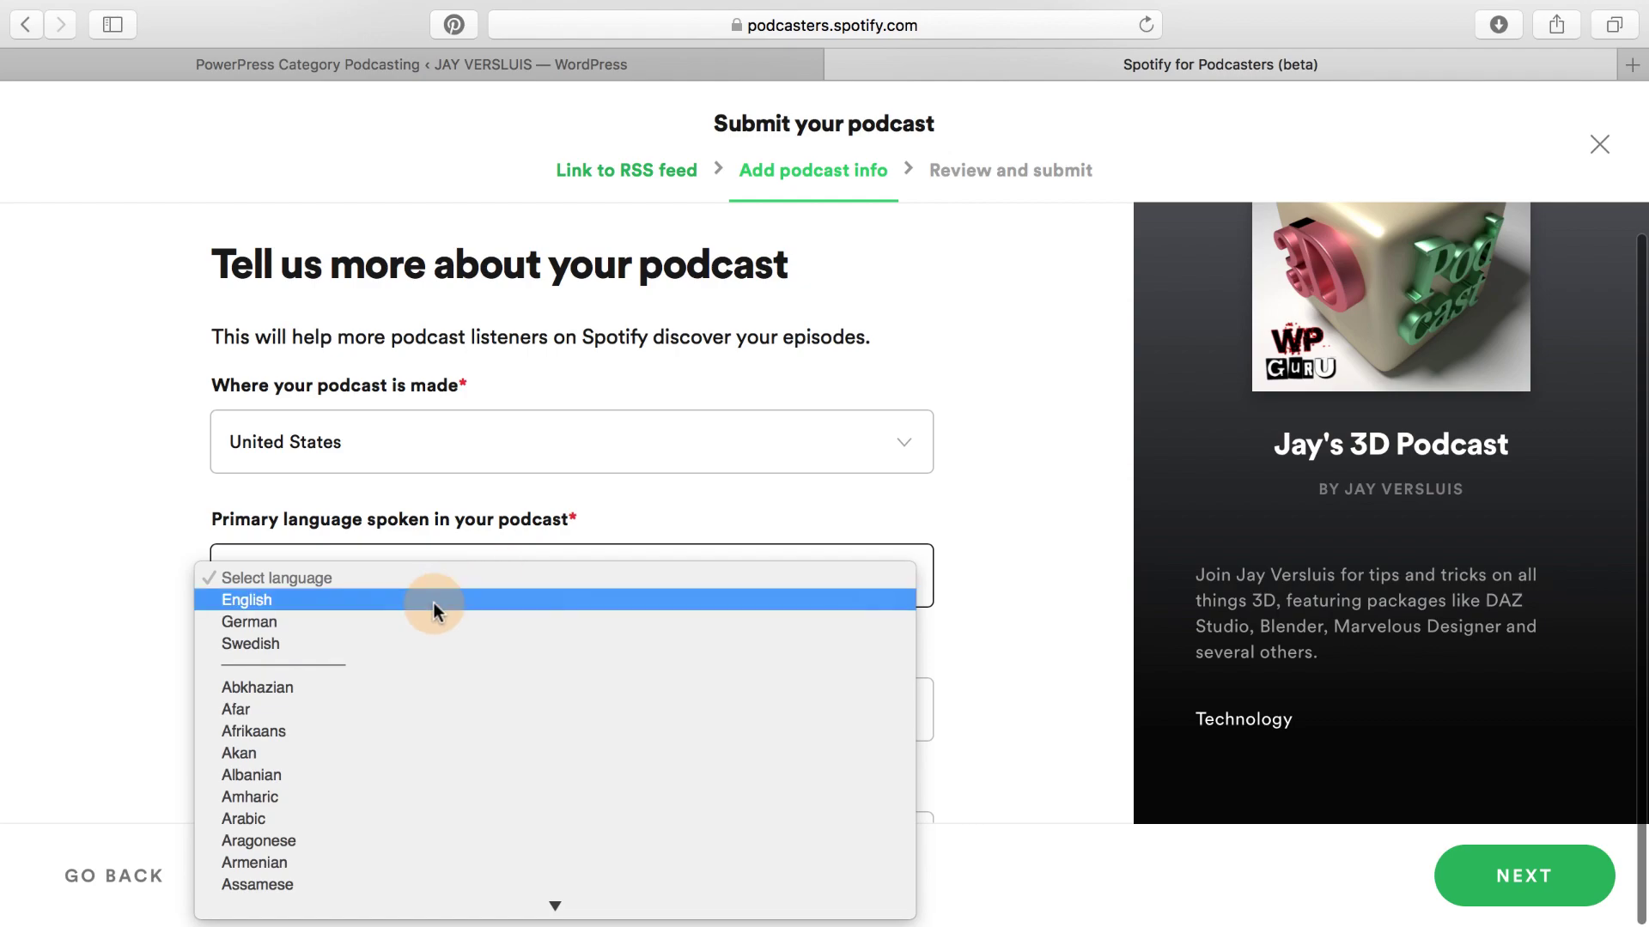
{"action": "left_click", "coordinate": [434, 604]}
- Choose Other / I don't know as the hosting provider
{"action": "scroll", "coordinate": [948, 648], "scroll_direction": "down", "scroll_amount": 3}
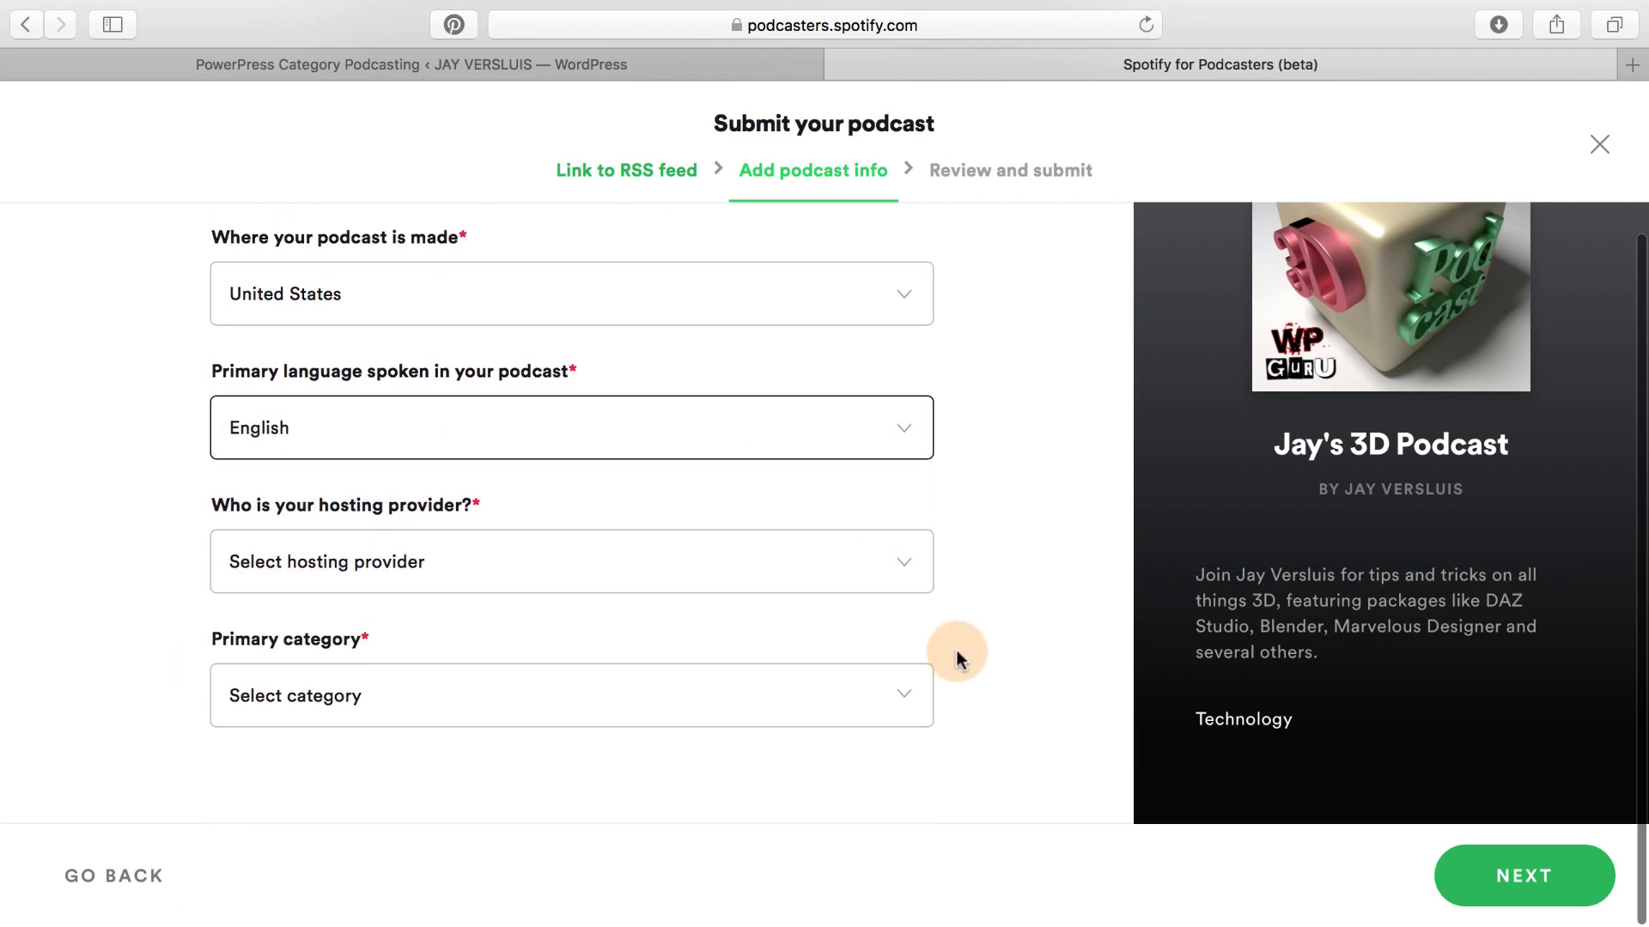
{"action": "left_click", "coordinate": [868, 570]}
{"action": "scroll", "coordinate": [847, 632], "scroll_direction": "down", "scroll_amount": 3}
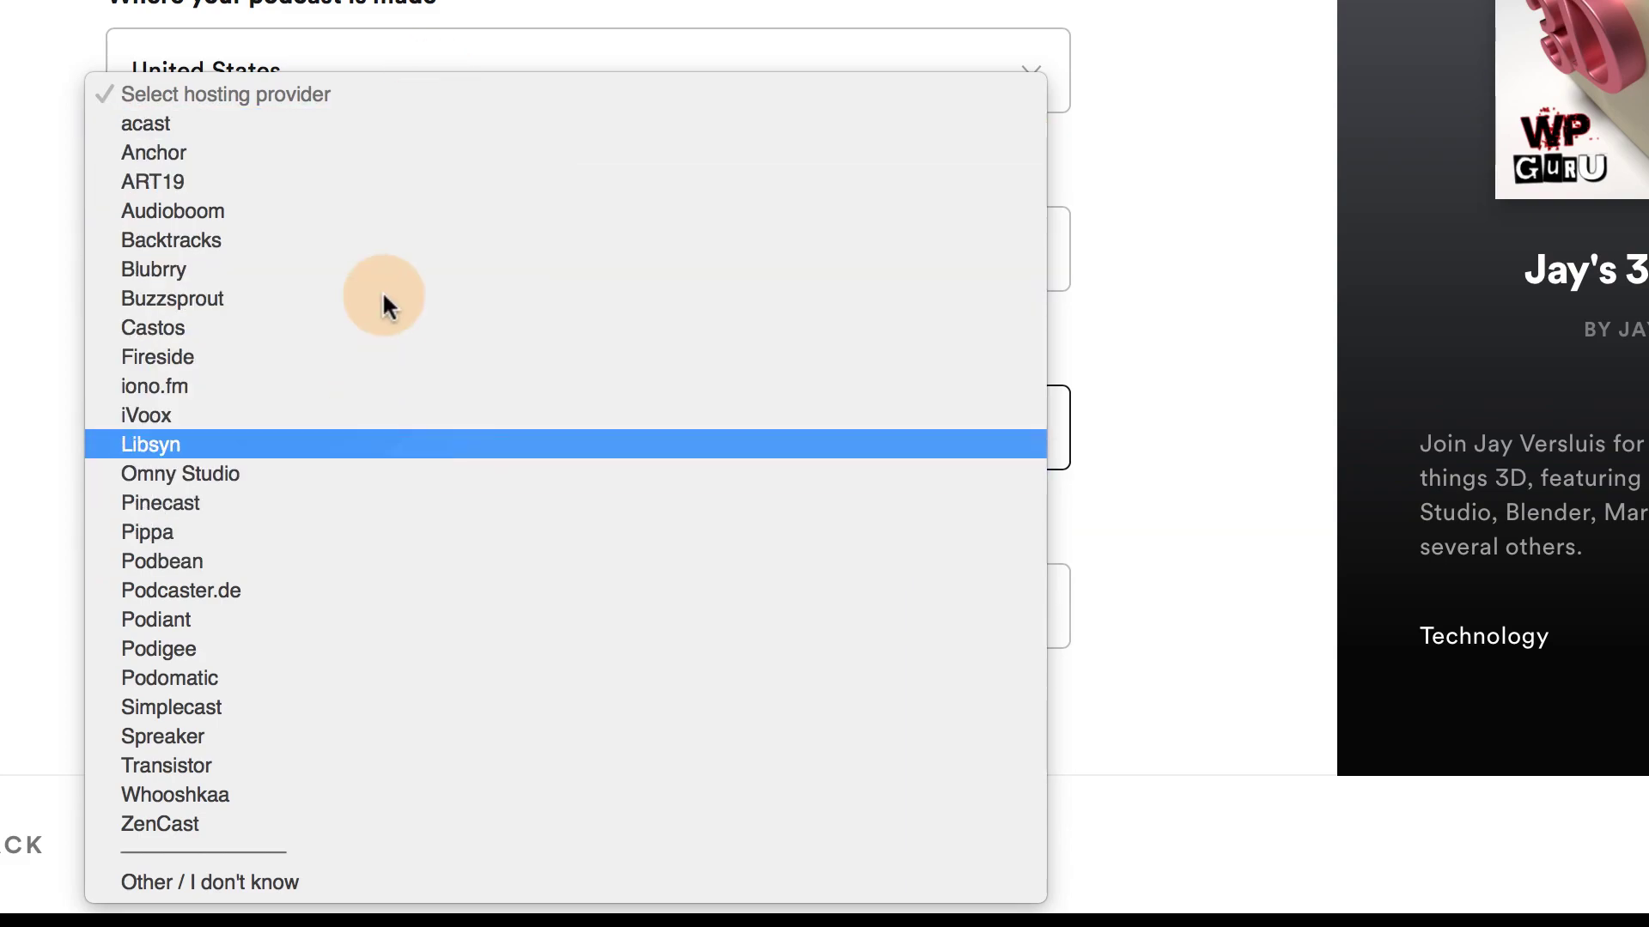
{"action": "left_click", "coordinate": [333, 876]}
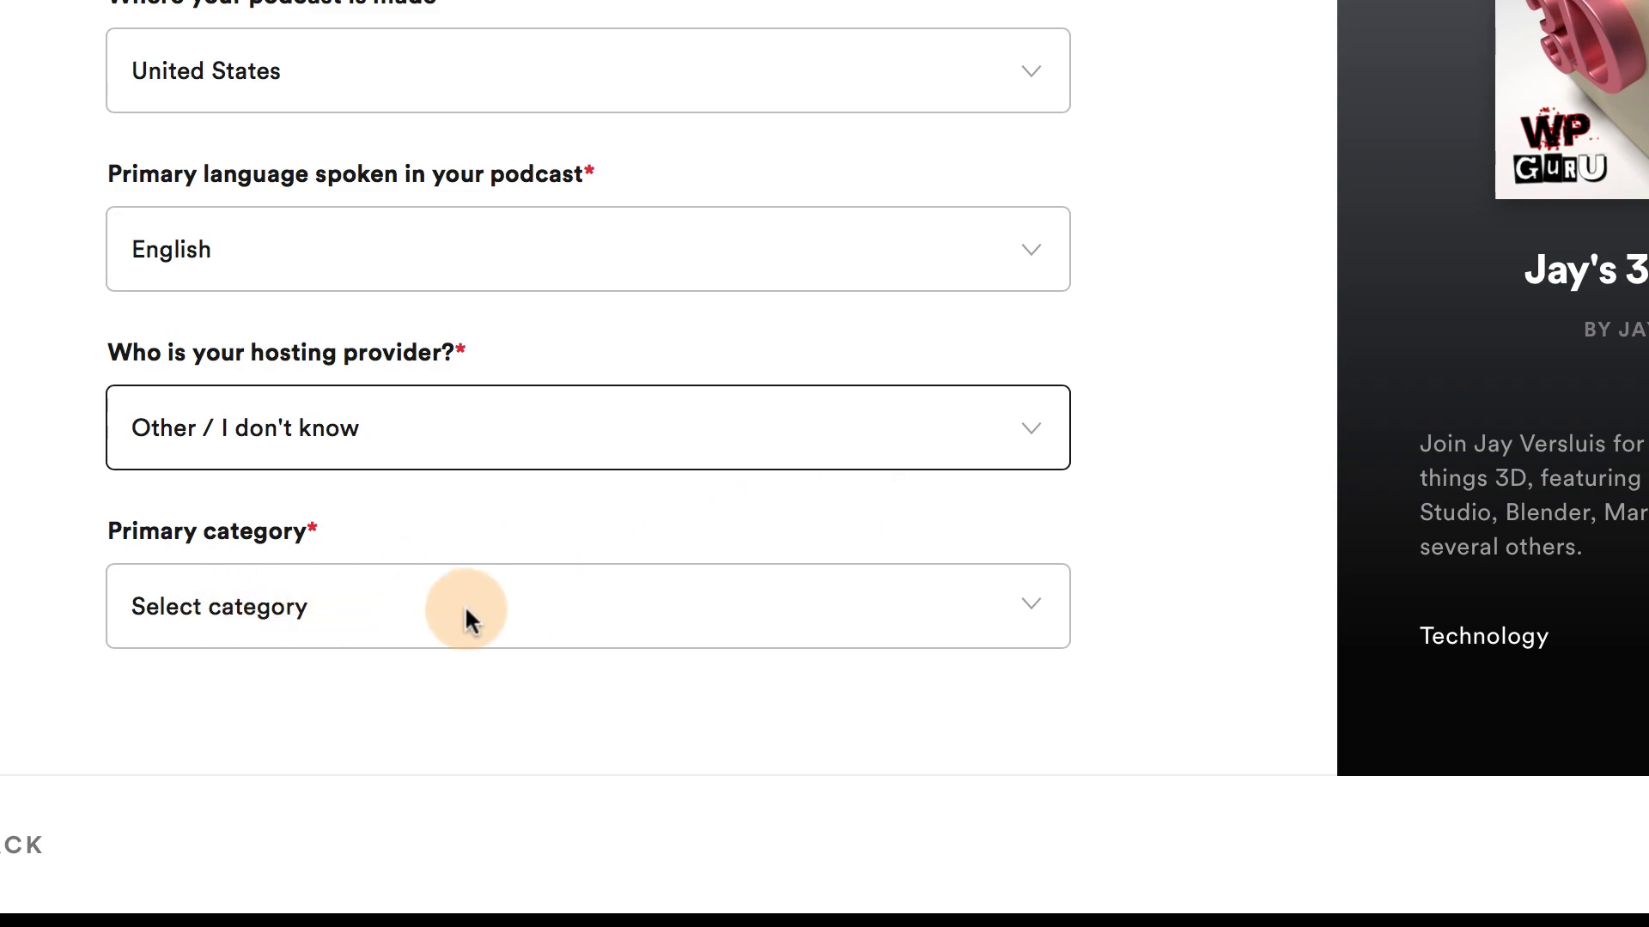
- Choose Educational as primary category with Art, How-to and More Educational sub-categories
{"action": "scroll", "coordinate": [1575, 292], "scroll_direction": "up", "scroll_amount": 3}
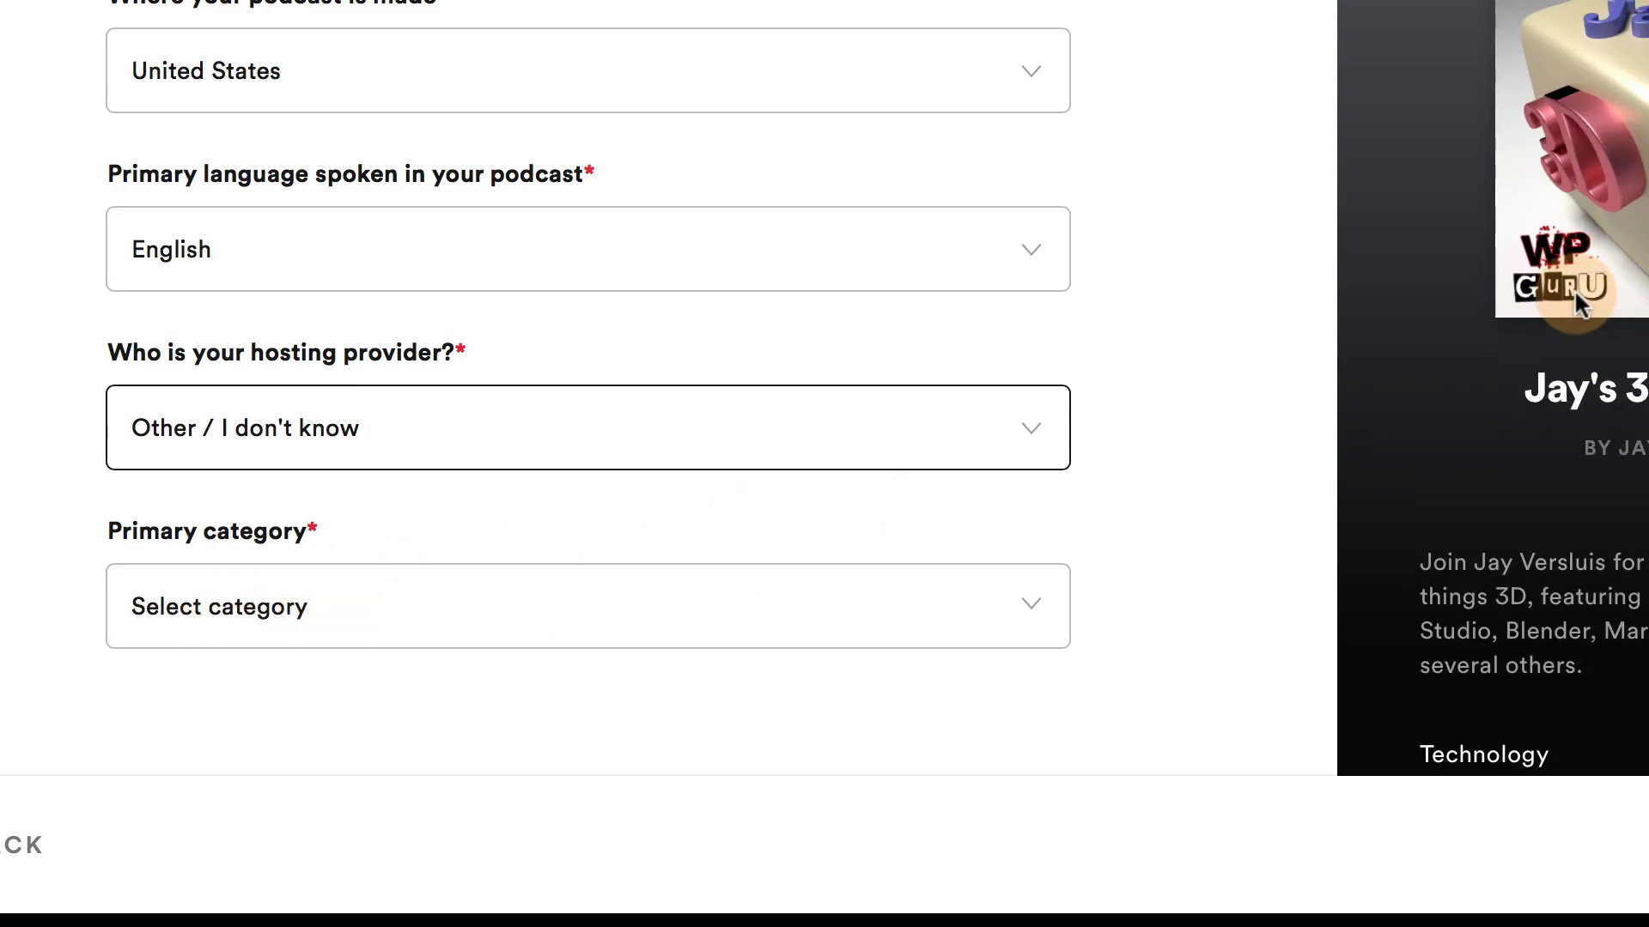
{"action": "left_click", "coordinate": [661, 601]}
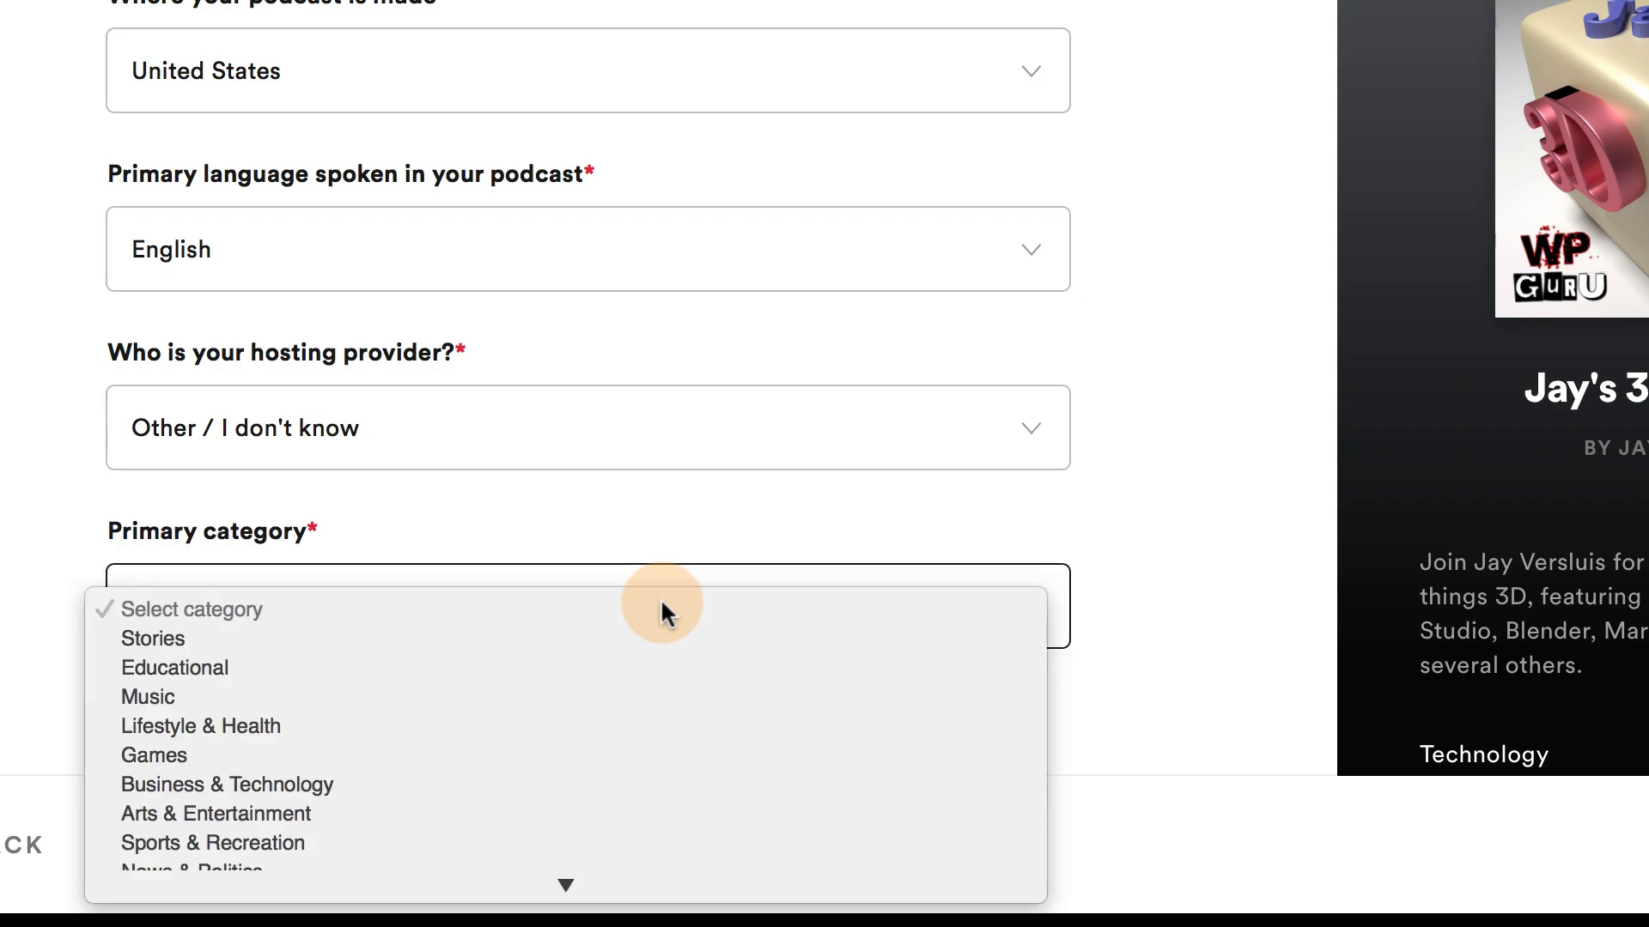
{"action": "left_click", "coordinate": [665, 666]}
{"action": "scroll", "coordinate": [1193, 499], "scroll_direction": "down", "scroll_amount": 5}
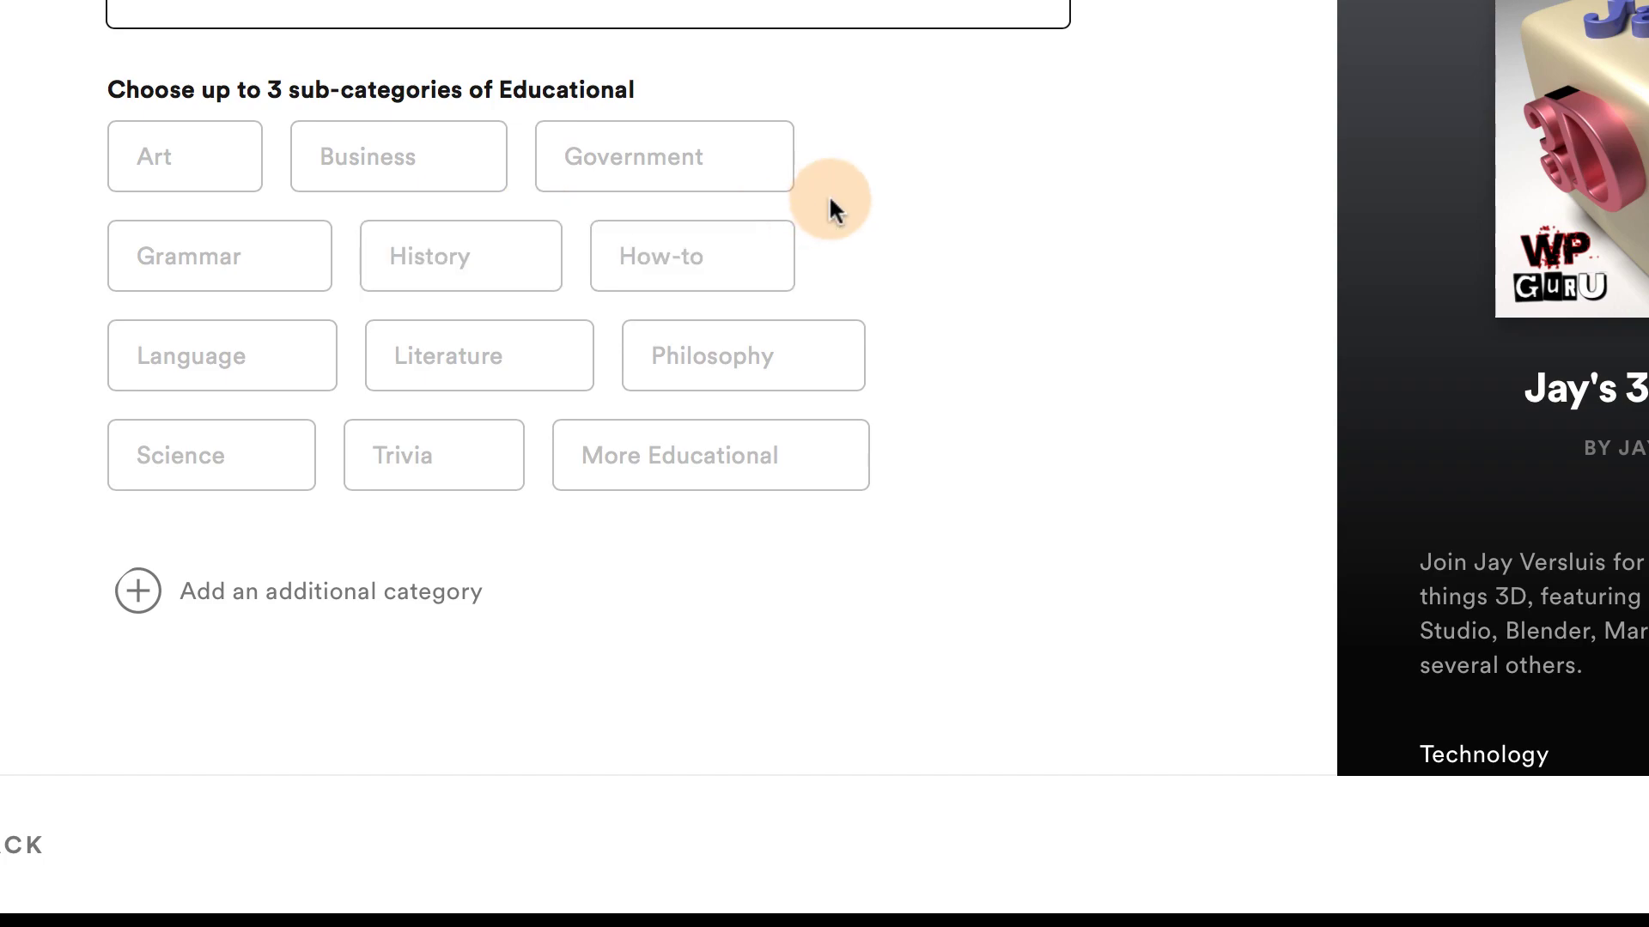
{"action": "scroll", "coordinate": [833, 210], "scroll_direction": "up", "scroll_amount": 1}
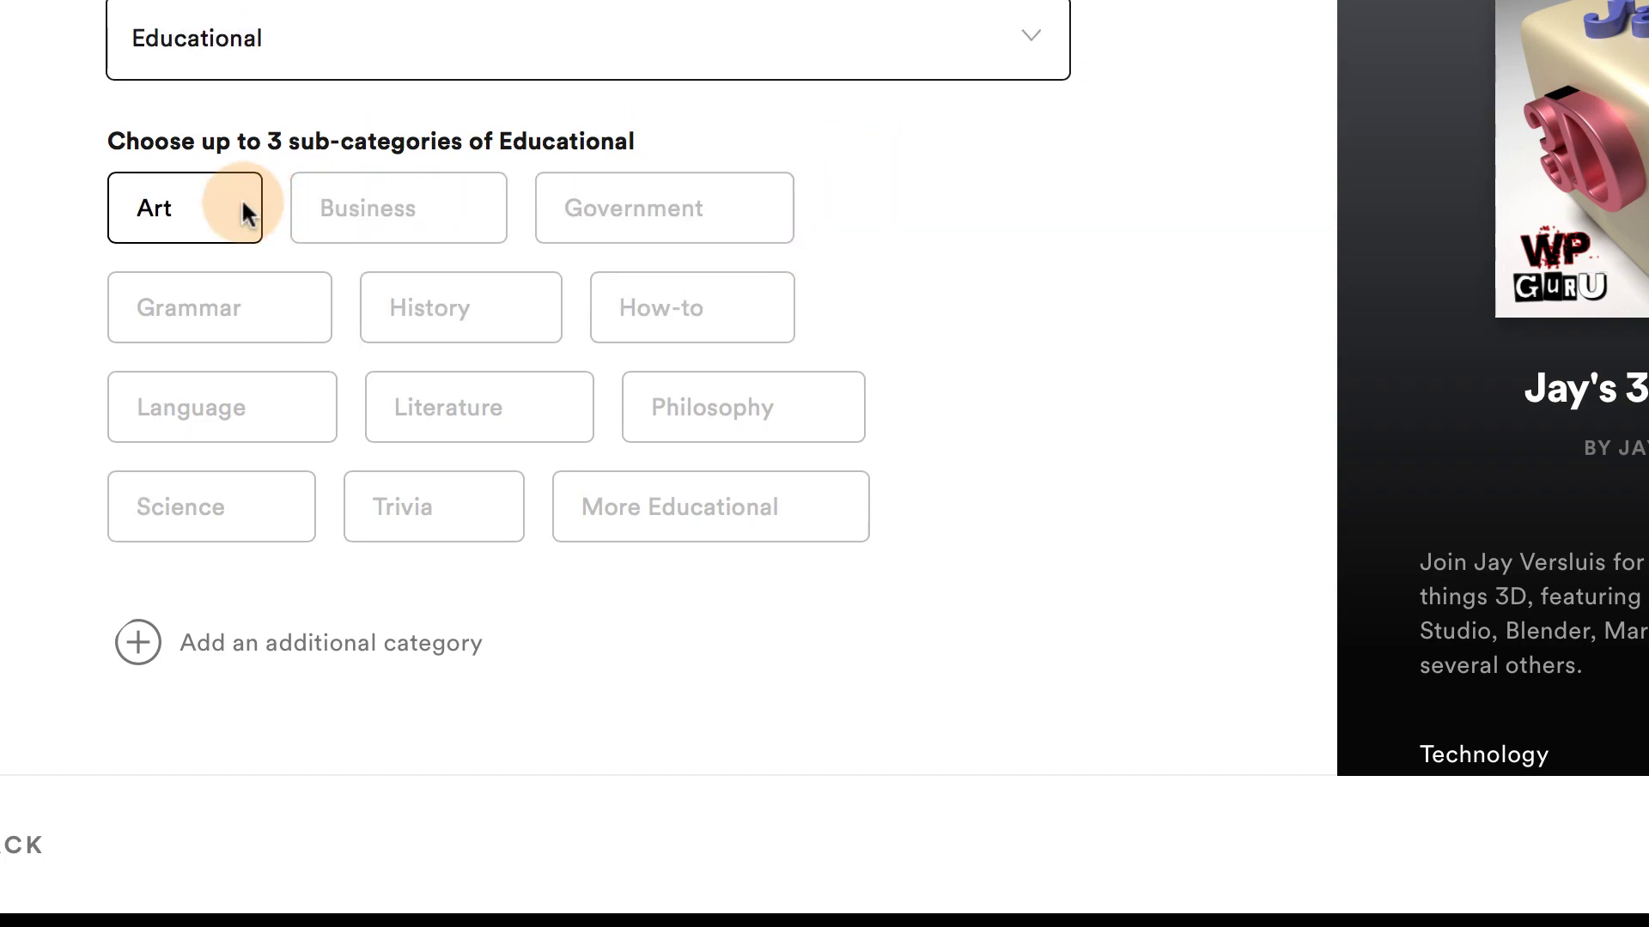
{"action": "left_click", "coordinate": [202, 214]}
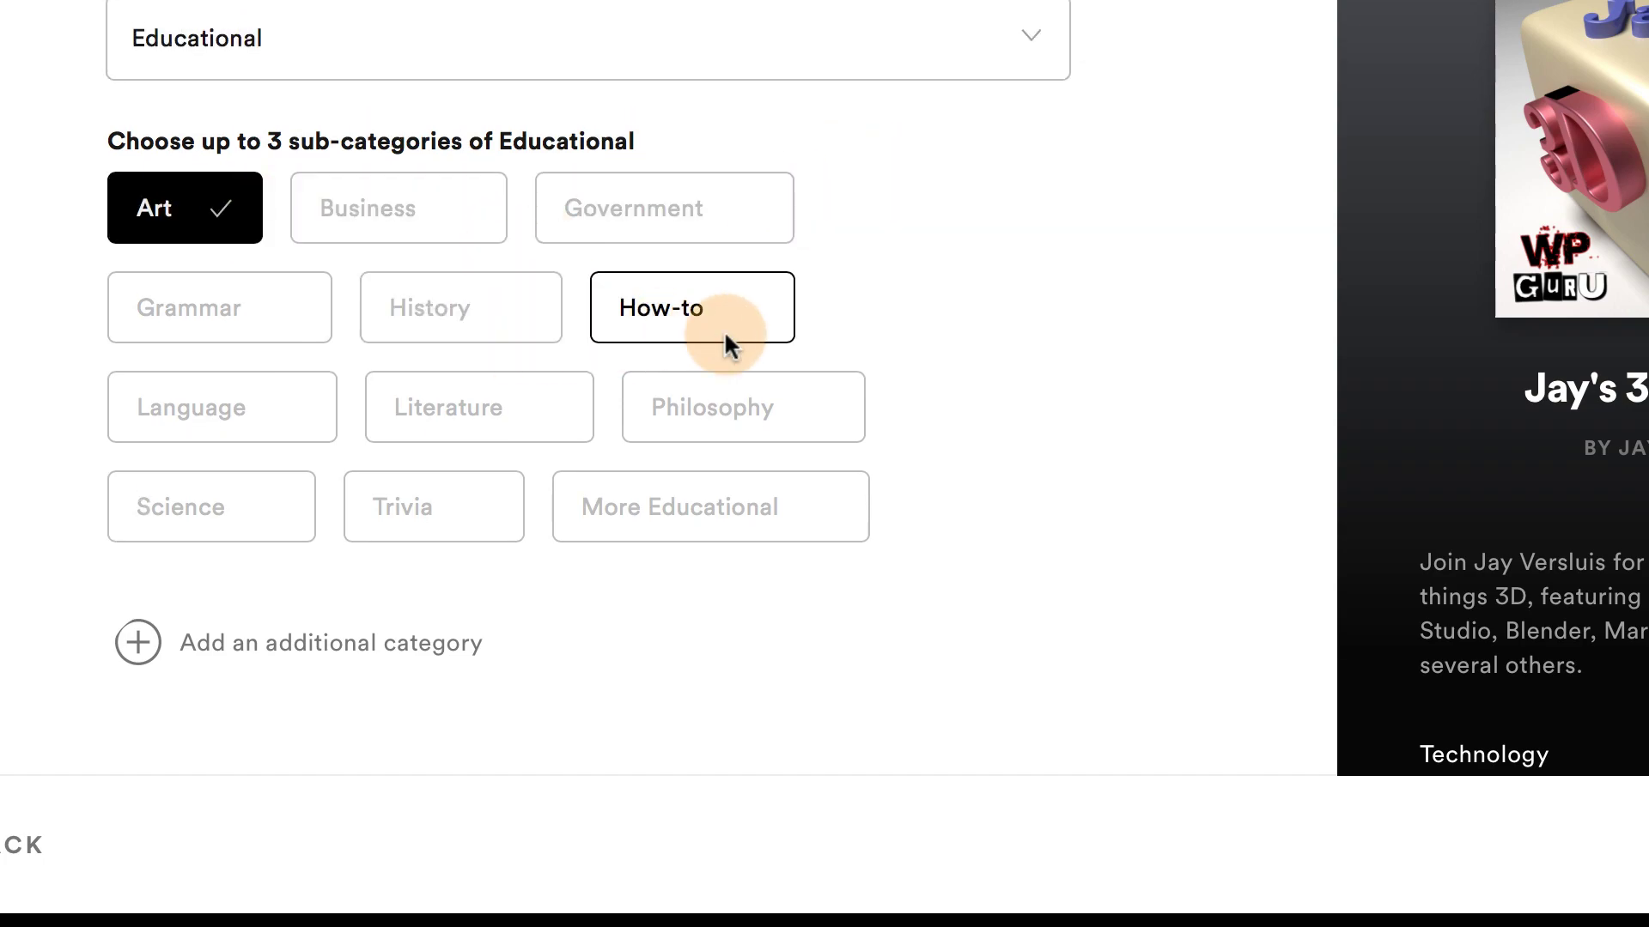
{"action": "left_click", "coordinate": [679, 306]}
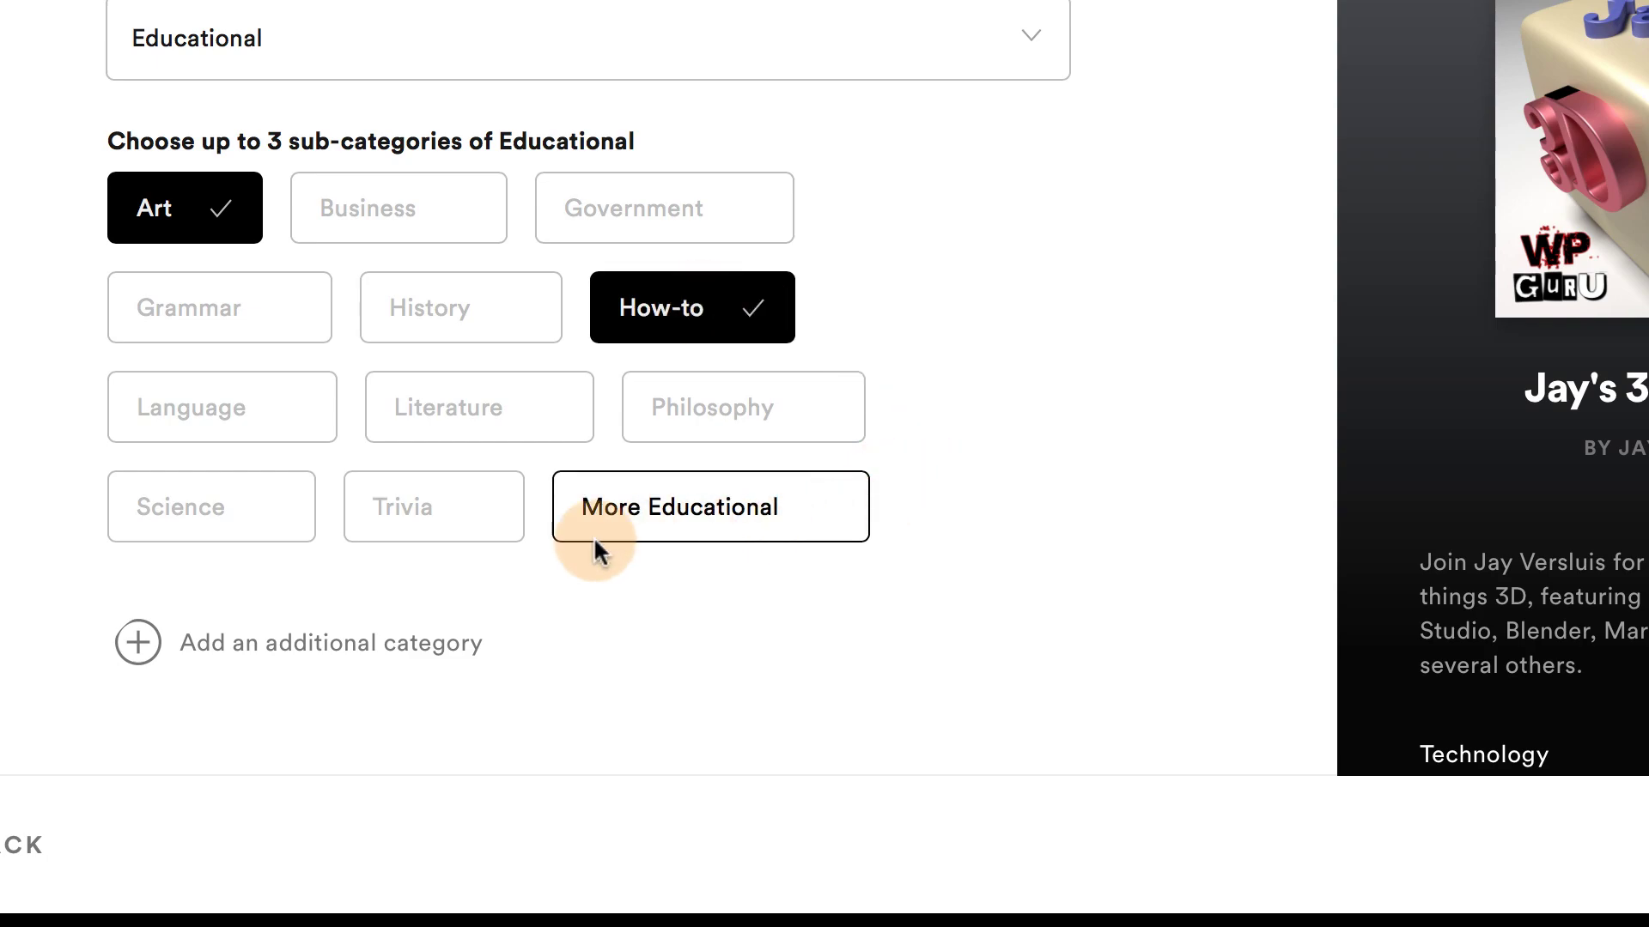
{"action": "left_click", "coordinate": [679, 503]}
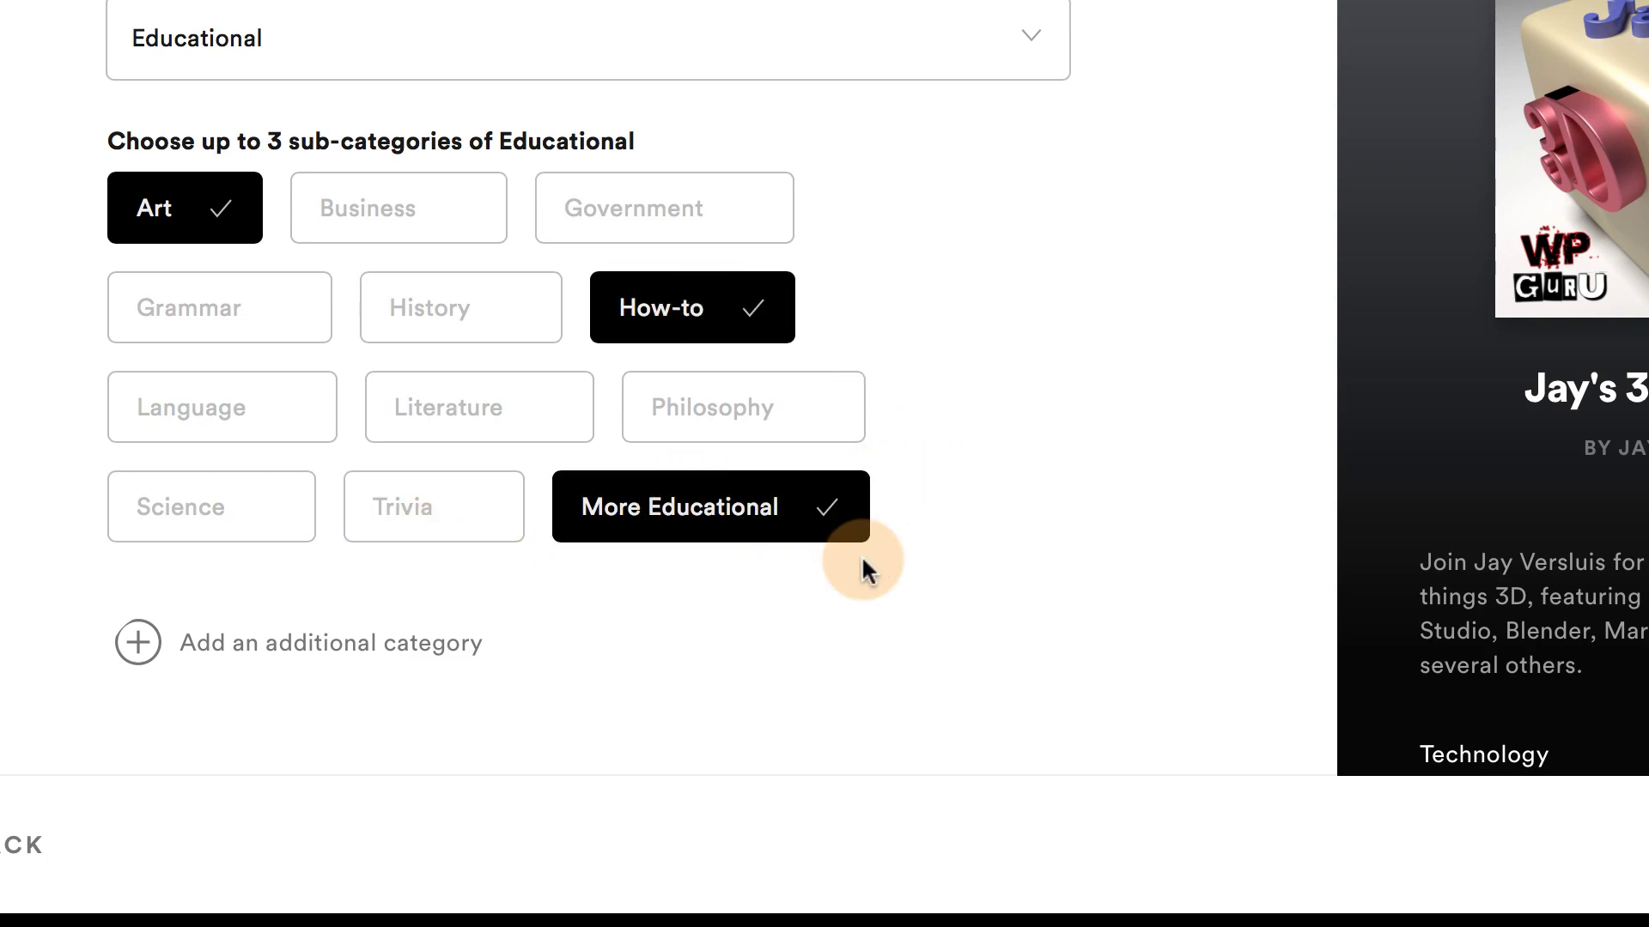
- Add then remove a Business & Technology additional category, and continue to review
{"action": "scroll", "coordinate": [890, 579], "scroll_direction": "down", "scroll_amount": 1}
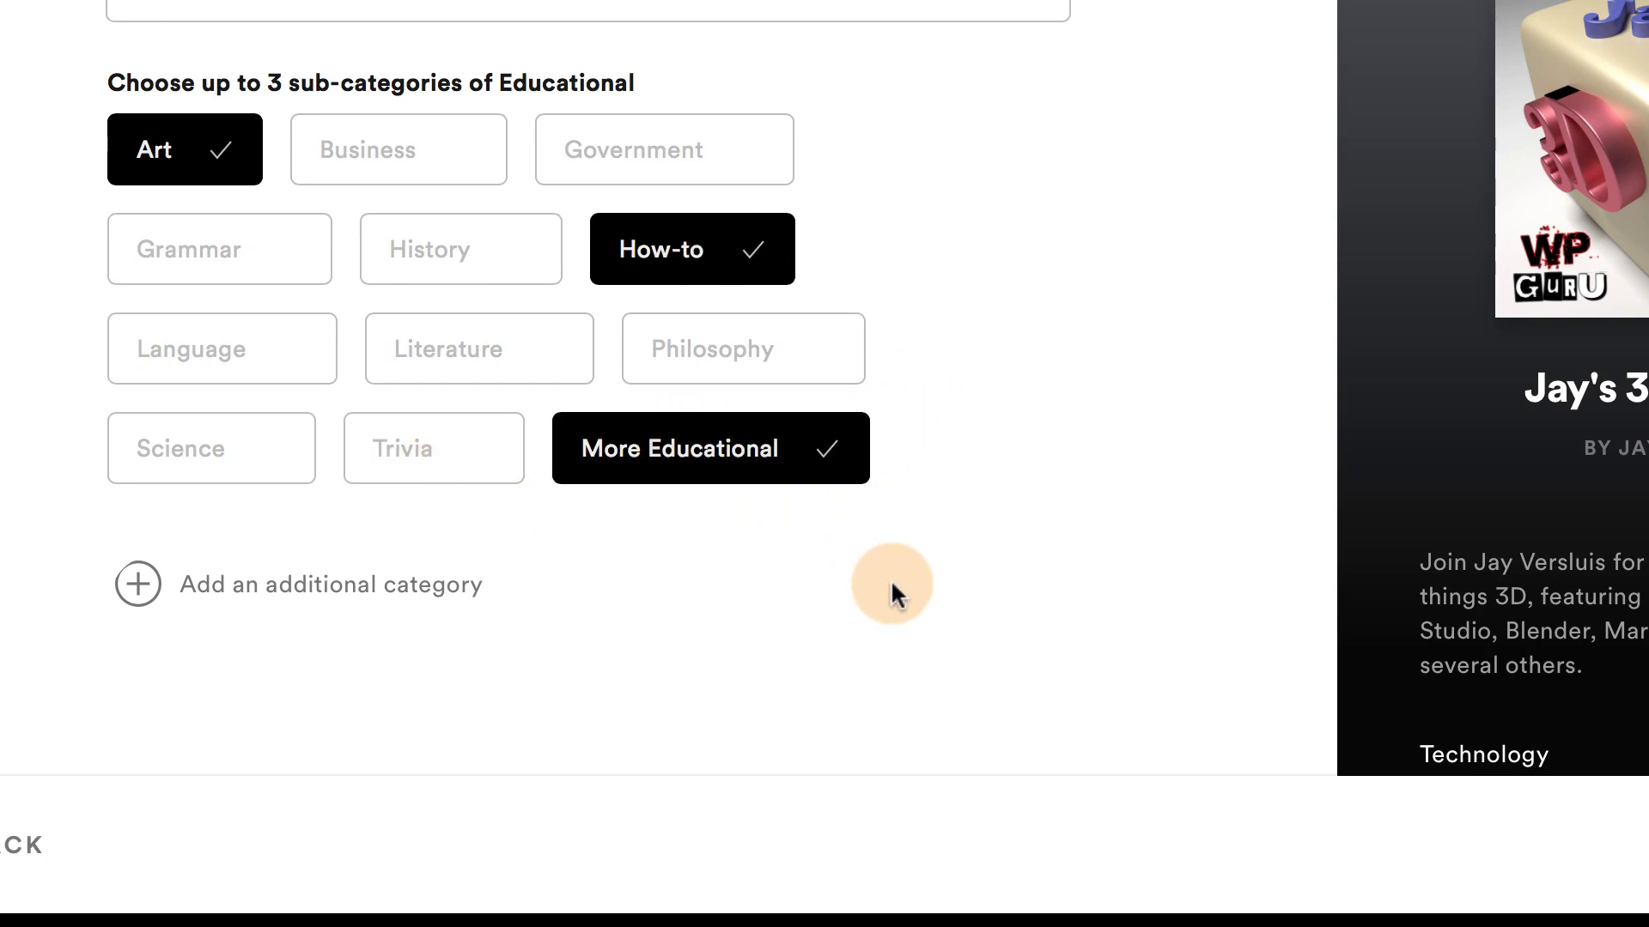
{"action": "left_click", "coordinate": [137, 591]}
{"action": "scroll", "coordinate": [790, 618], "scroll_direction": "down", "scroll_amount": 3}
{"action": "left_click", "coordinate": [928, 471]}
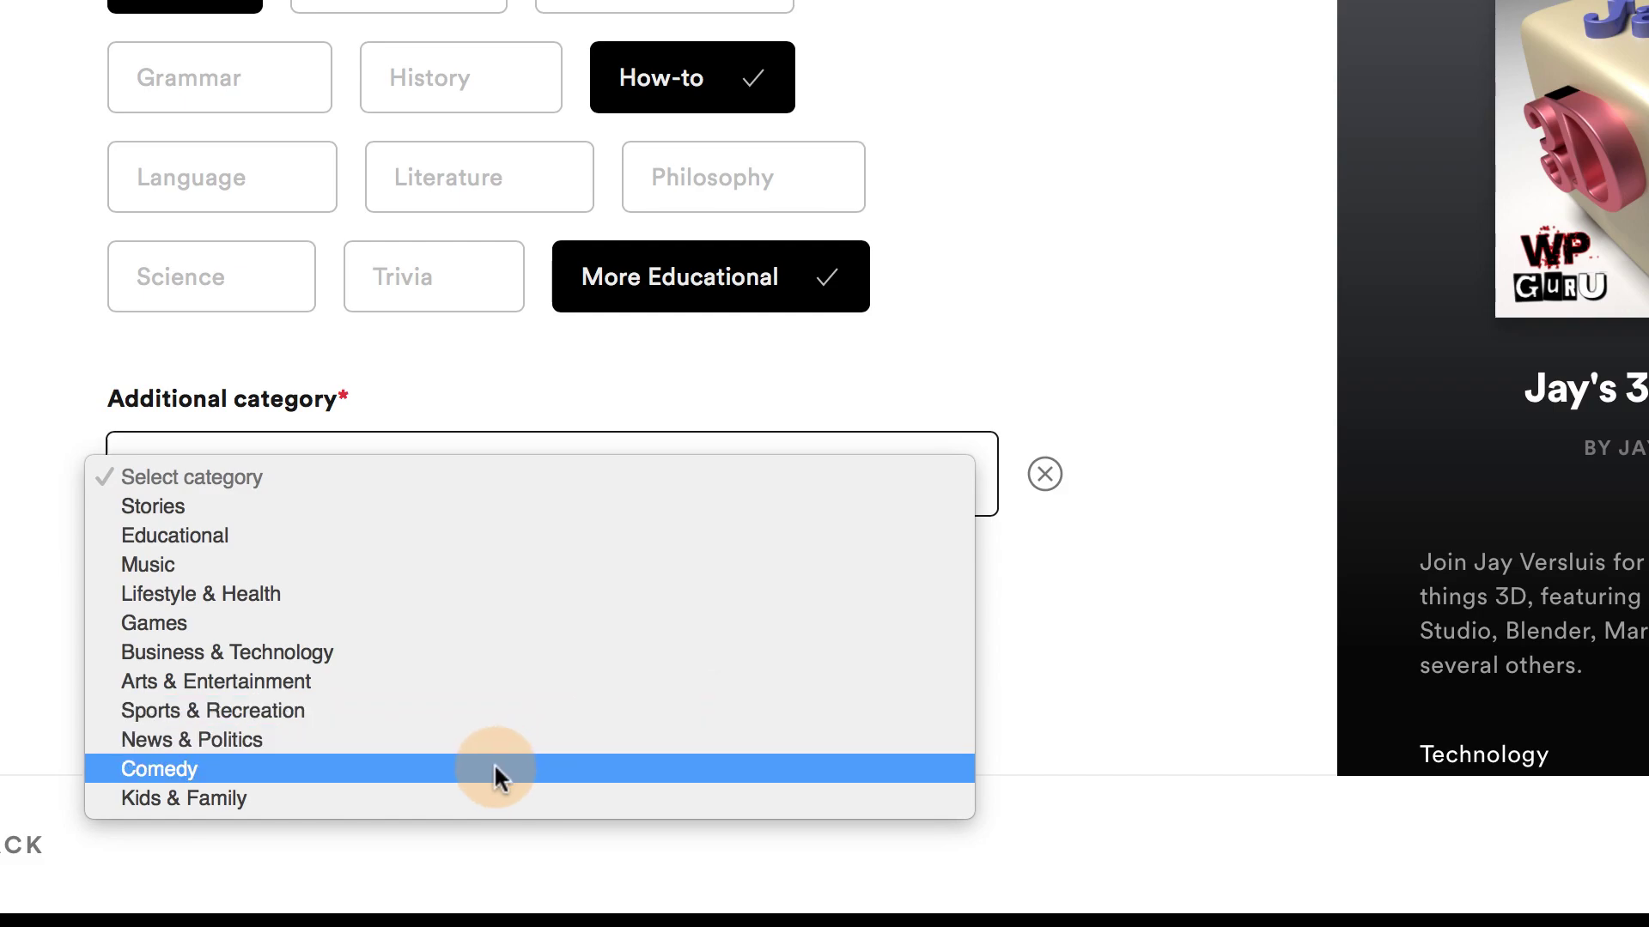
{"action": "left_click", "coordinate": [564, 654]}
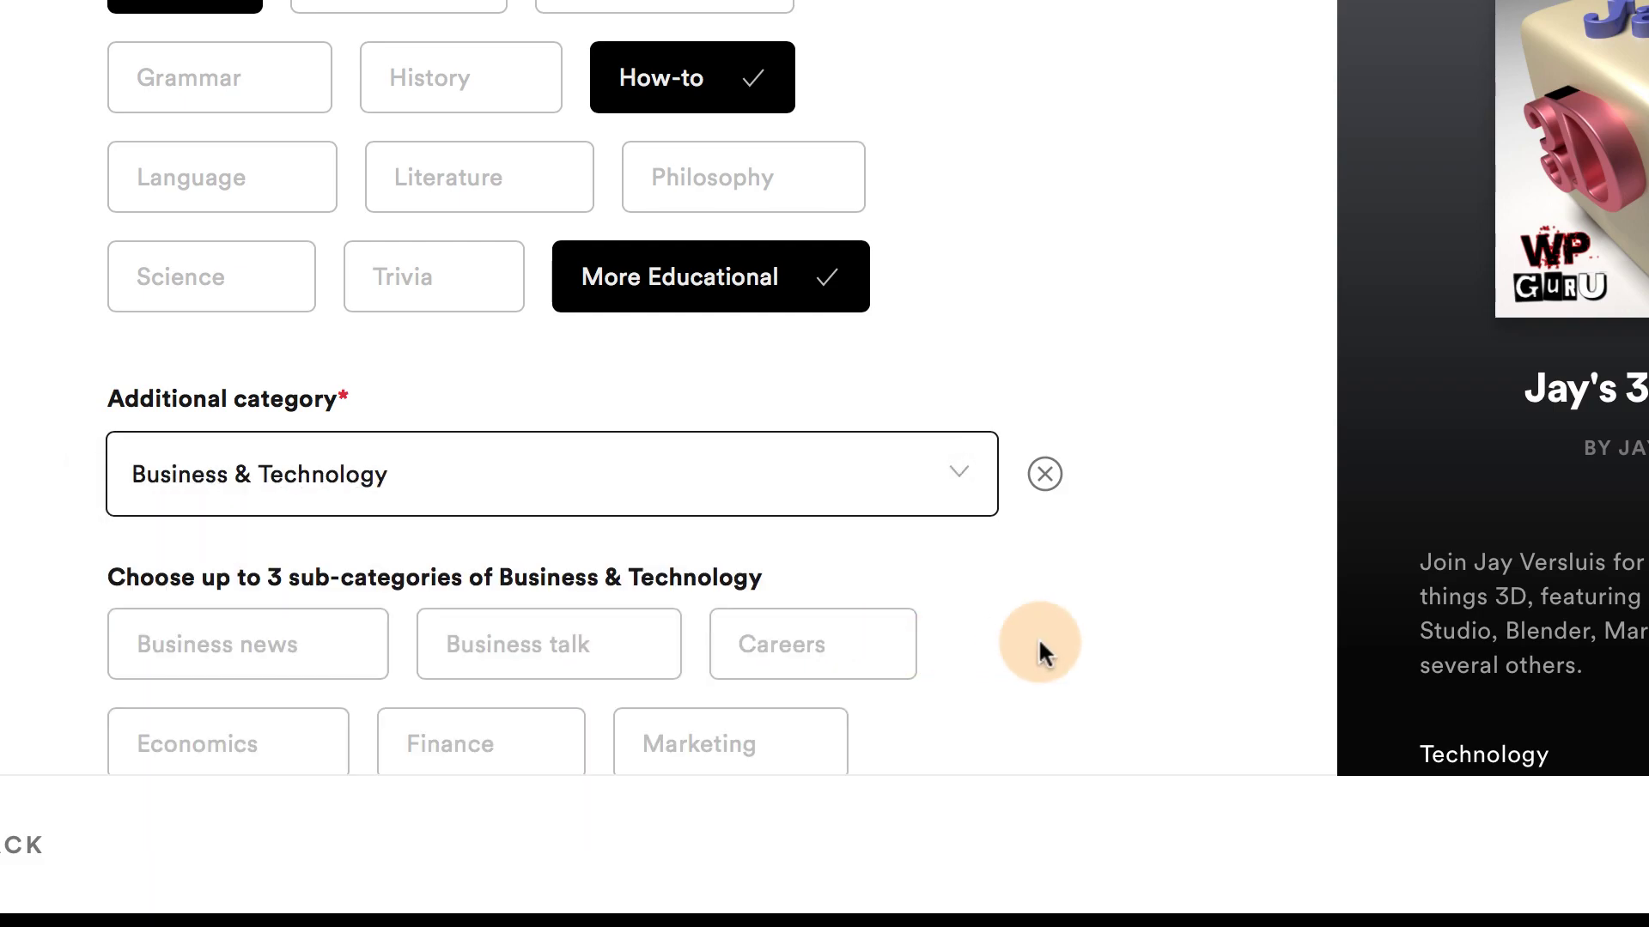
{"action": "scroll", "coordinate": [1039, 637], "scroll_direction": "down", "scroll_amount": 5}
{"action": "scroll", "coordinate": [1038, 638], "scroll_direction": "up", "scroll_amount": 2}
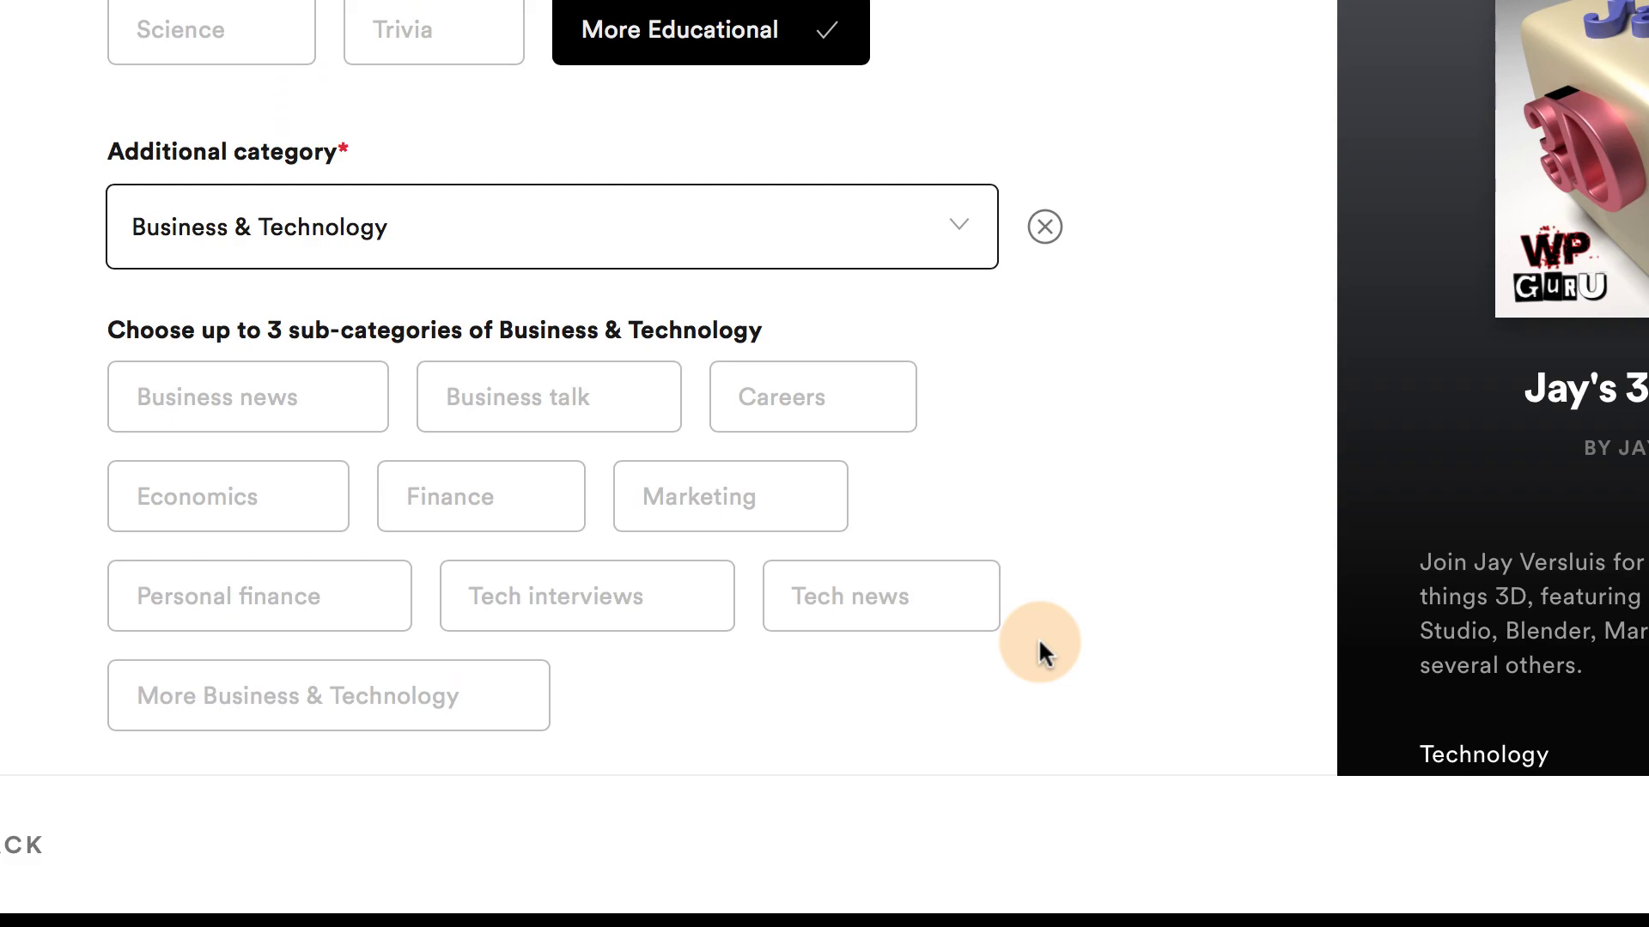
{"action": "left_click", "coordinate": [1043, 226]}
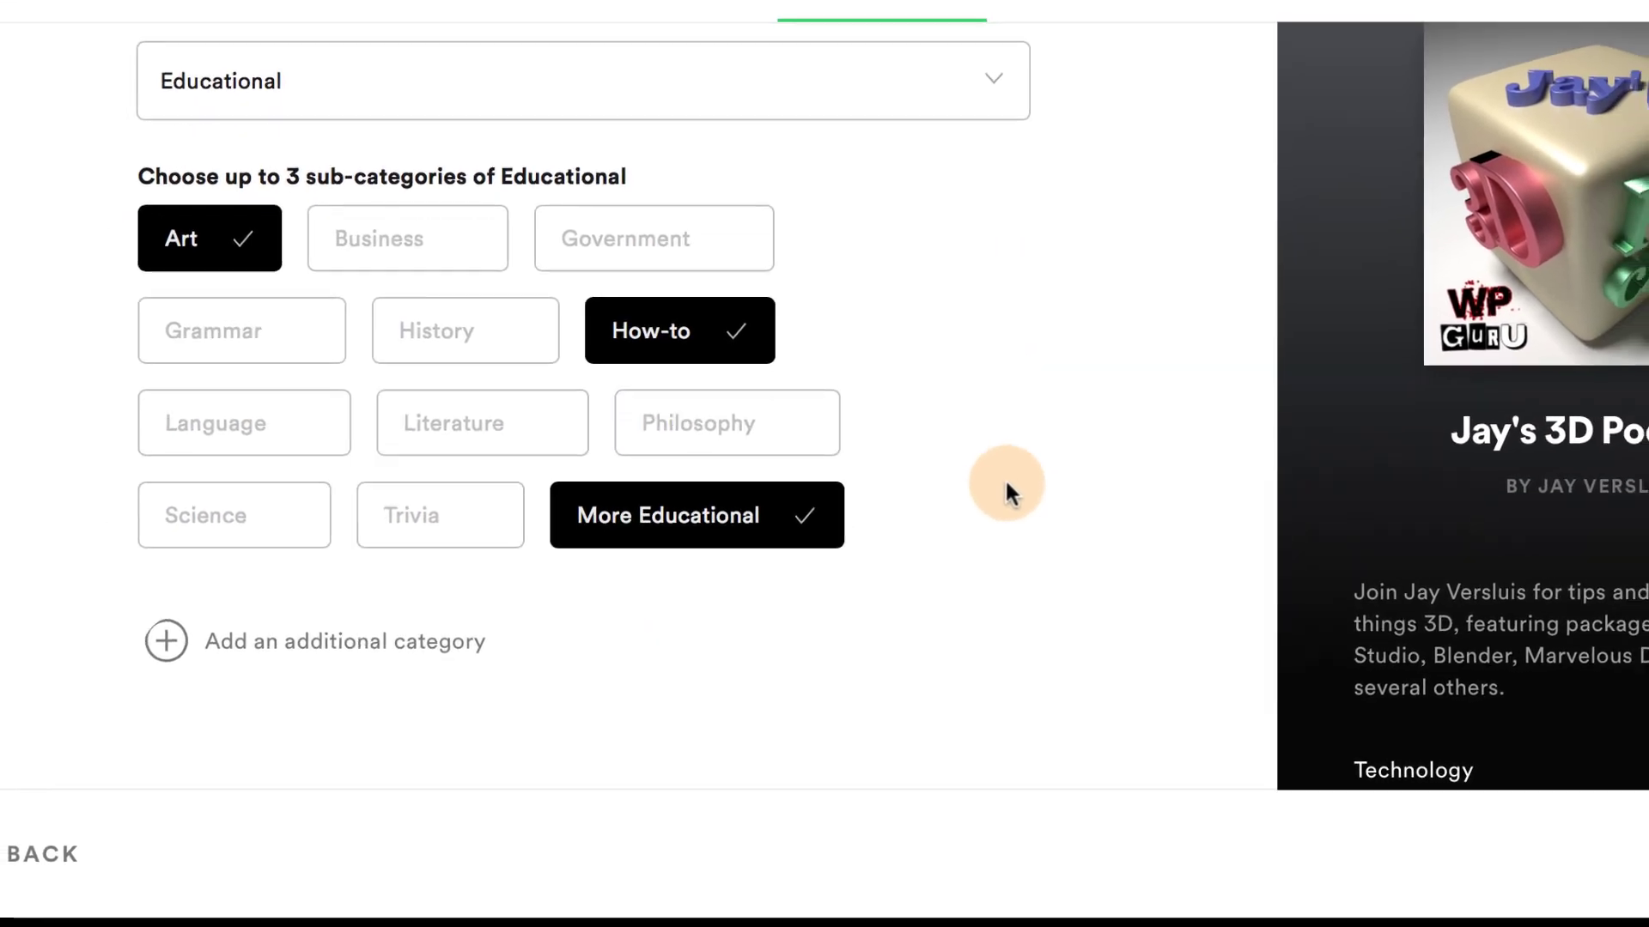
{"action": "scroll", "coordinate": [1008, 493], "scroll_direction": "up", "scroll_amount": 1}
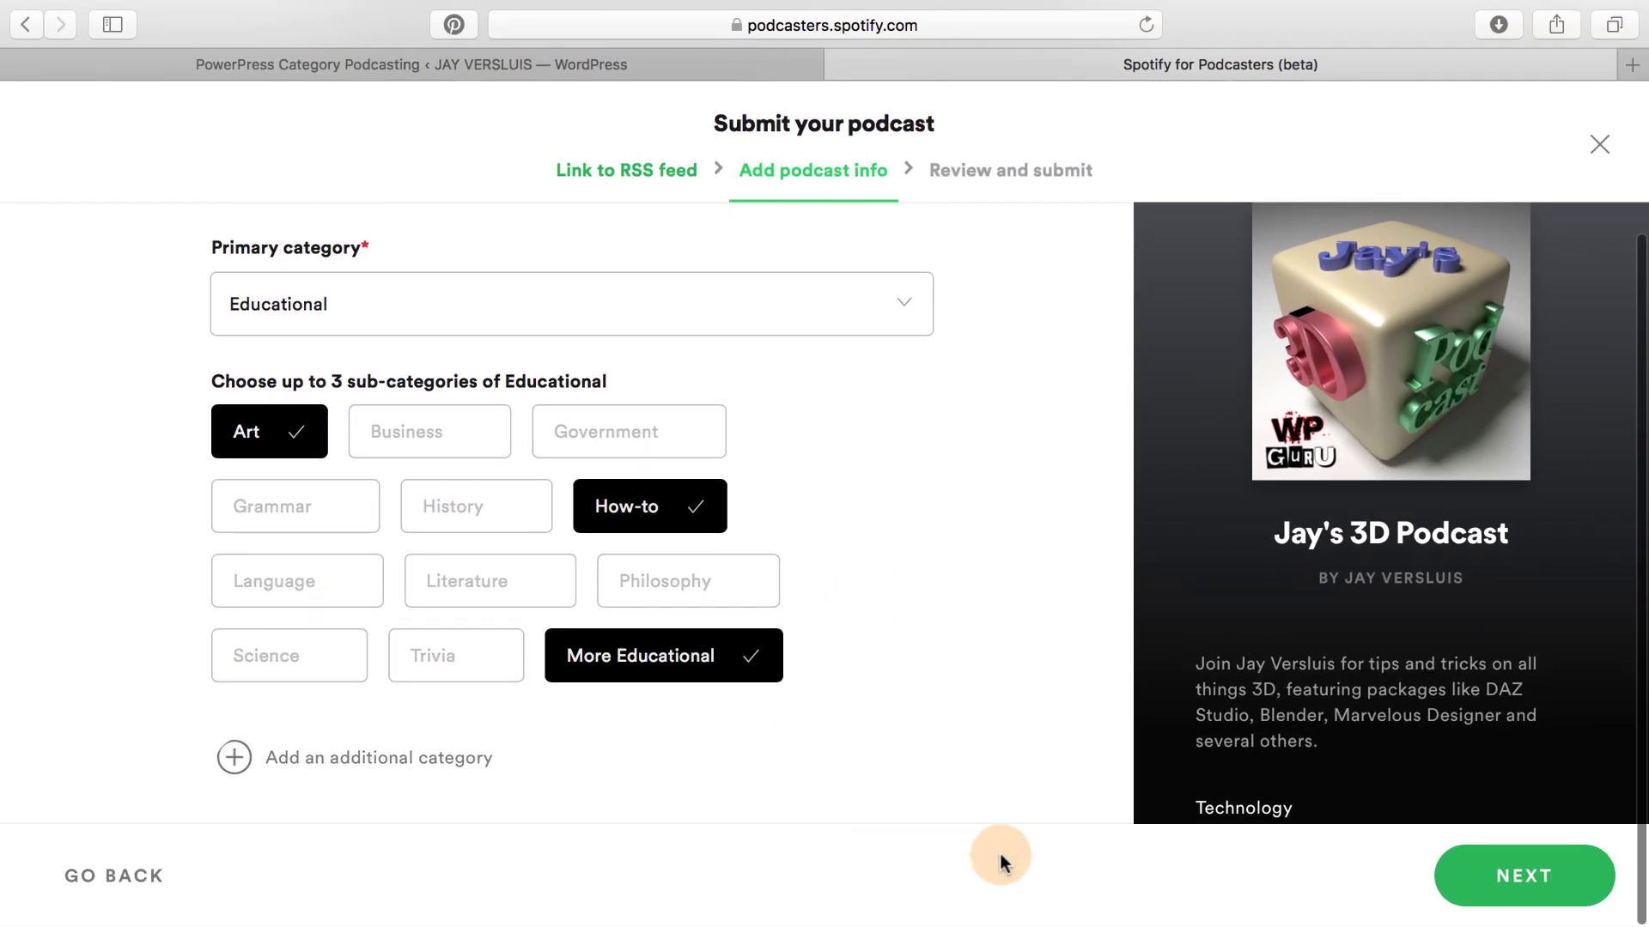
{"action": "left_click", "coordinate": [1579, 875]}
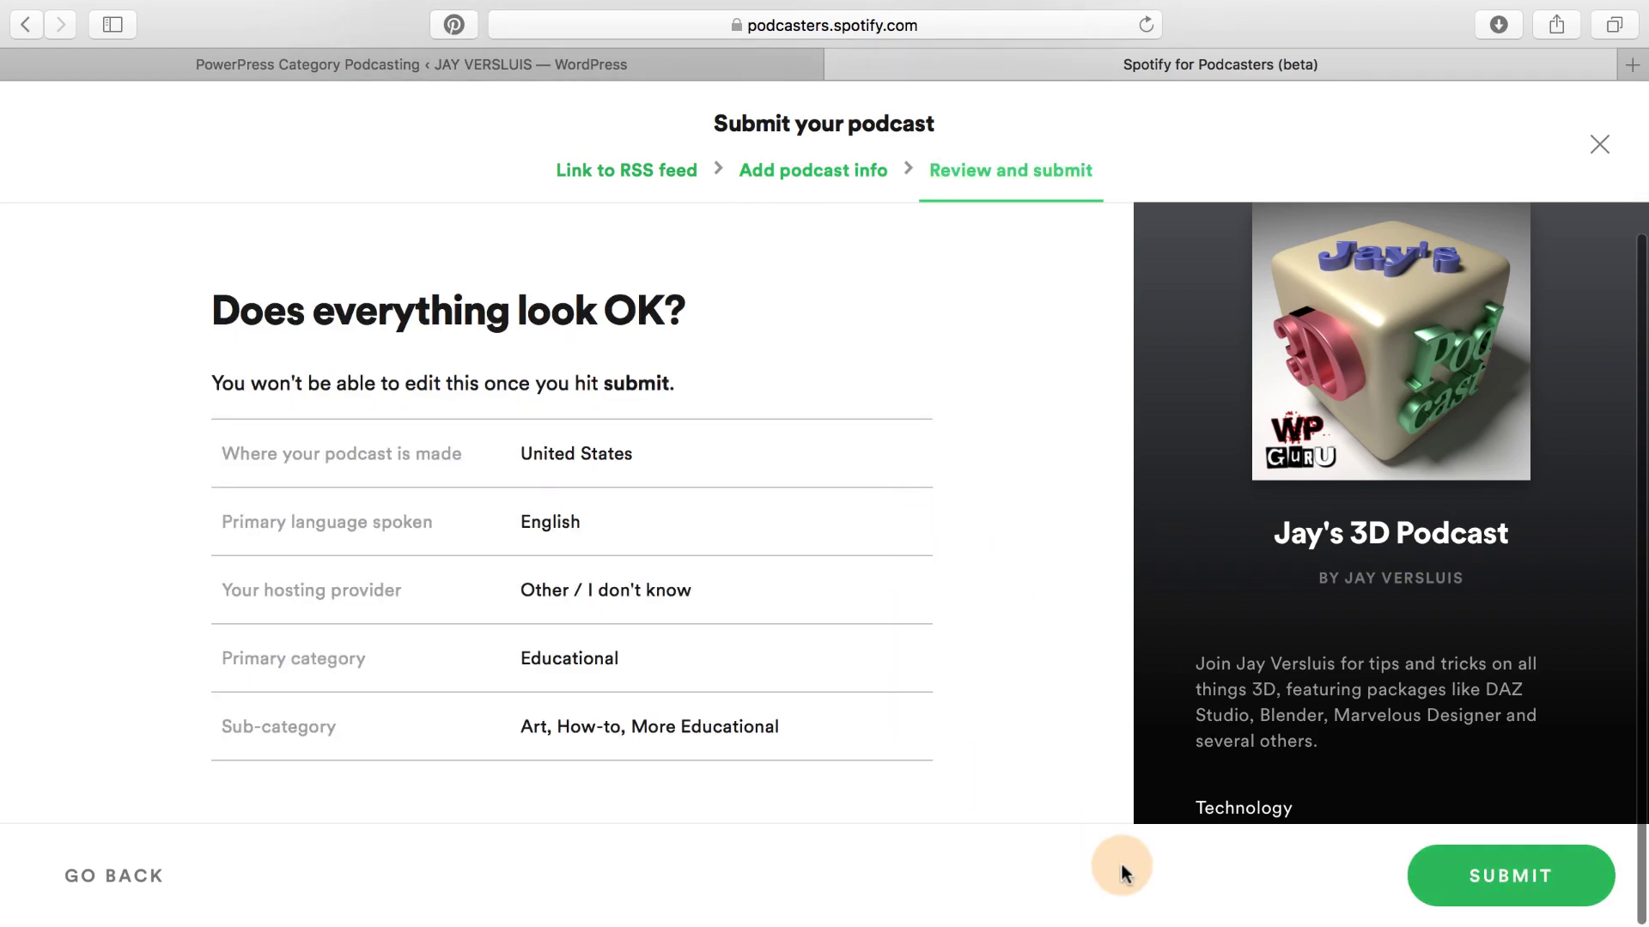
- Submit Jay's 3D Podcast from the Review and submit page
{"action": "left_click", "coordinate": [1560, 883]}
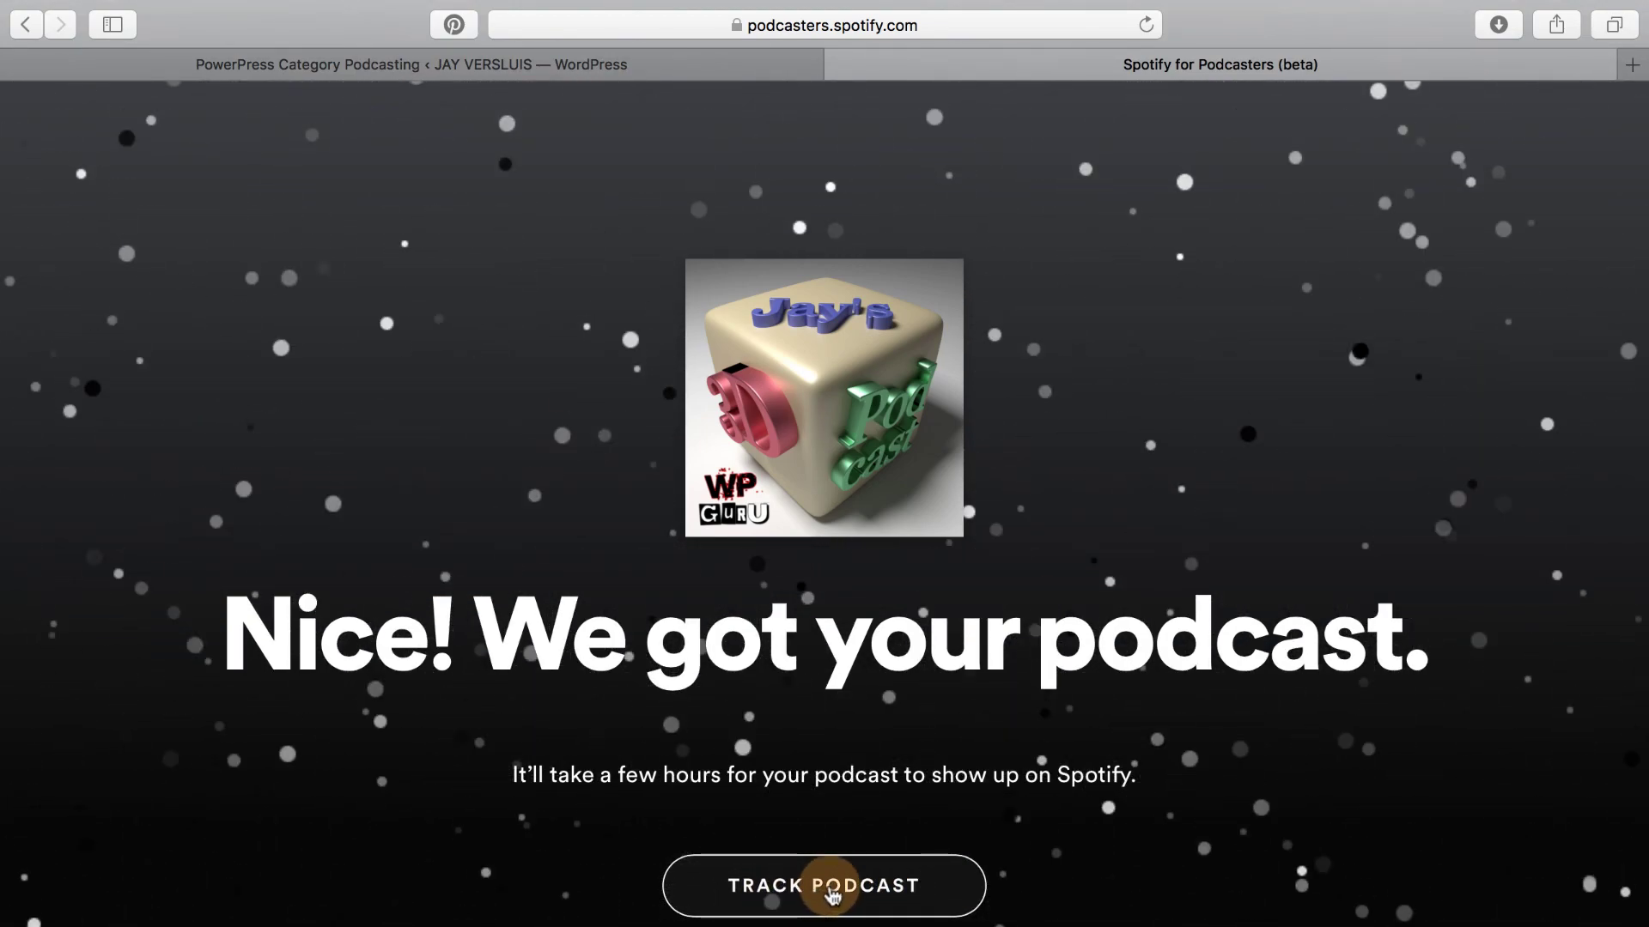
- Go to the Catalog and confirm Jay's 3D Podcast is listed as Processing
{"action": "left_click", "coordinate": [832, 896]}
{"action": "scroll", "coordinate": [737, 803], "scroll_direction": "down", "scroll_amount": 2}
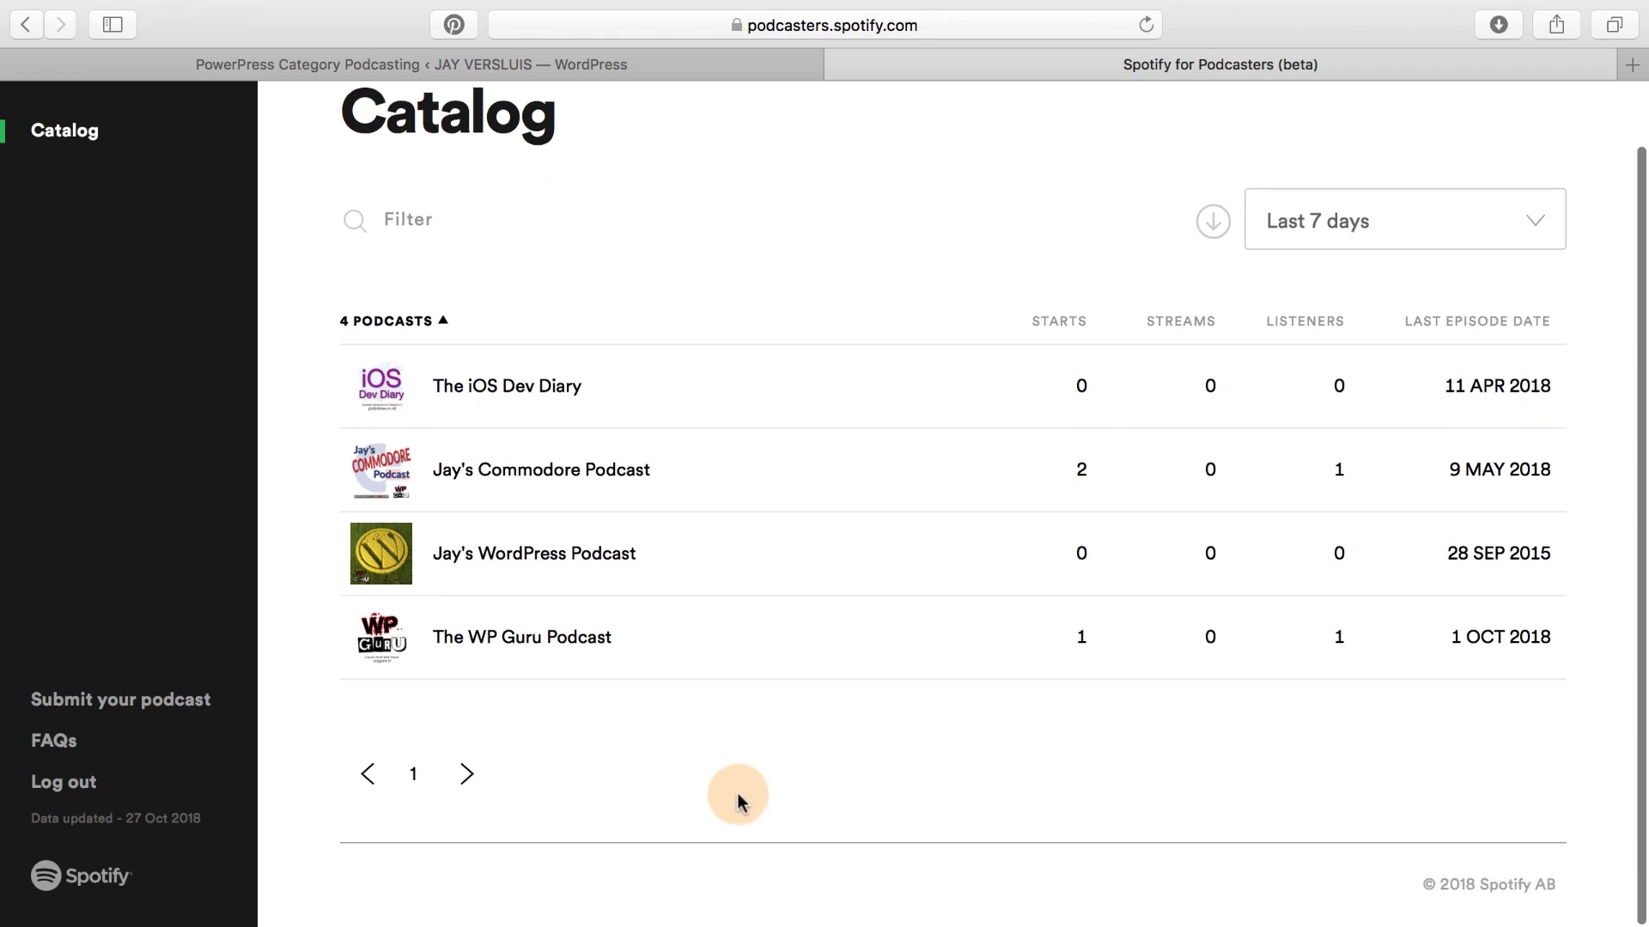
{"action": "scroll", "coordinate": [820, 593], "scroll_direction": "down", "scroll_amount": 5}
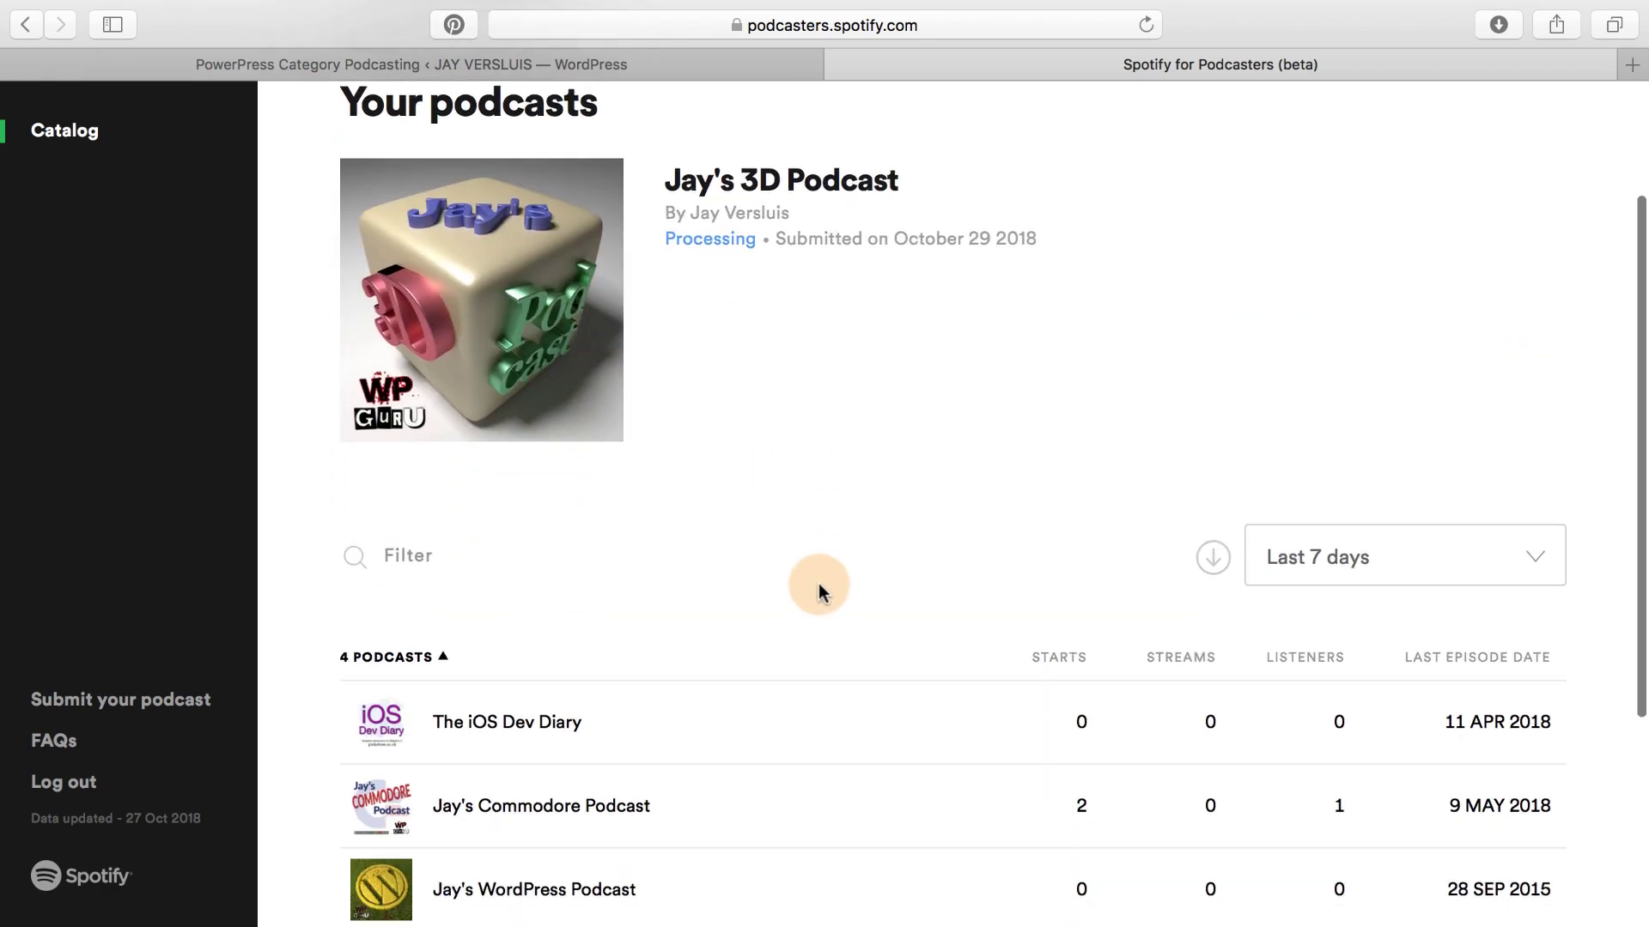
{"action": "scroll", "coordinate": [821, 594], "scroll_direction": "up", "scroll_amount": 2}
{"action": "scroll", "coordinate": [820, 593], "scroll_direction": "down", "scroll_amount": 2}
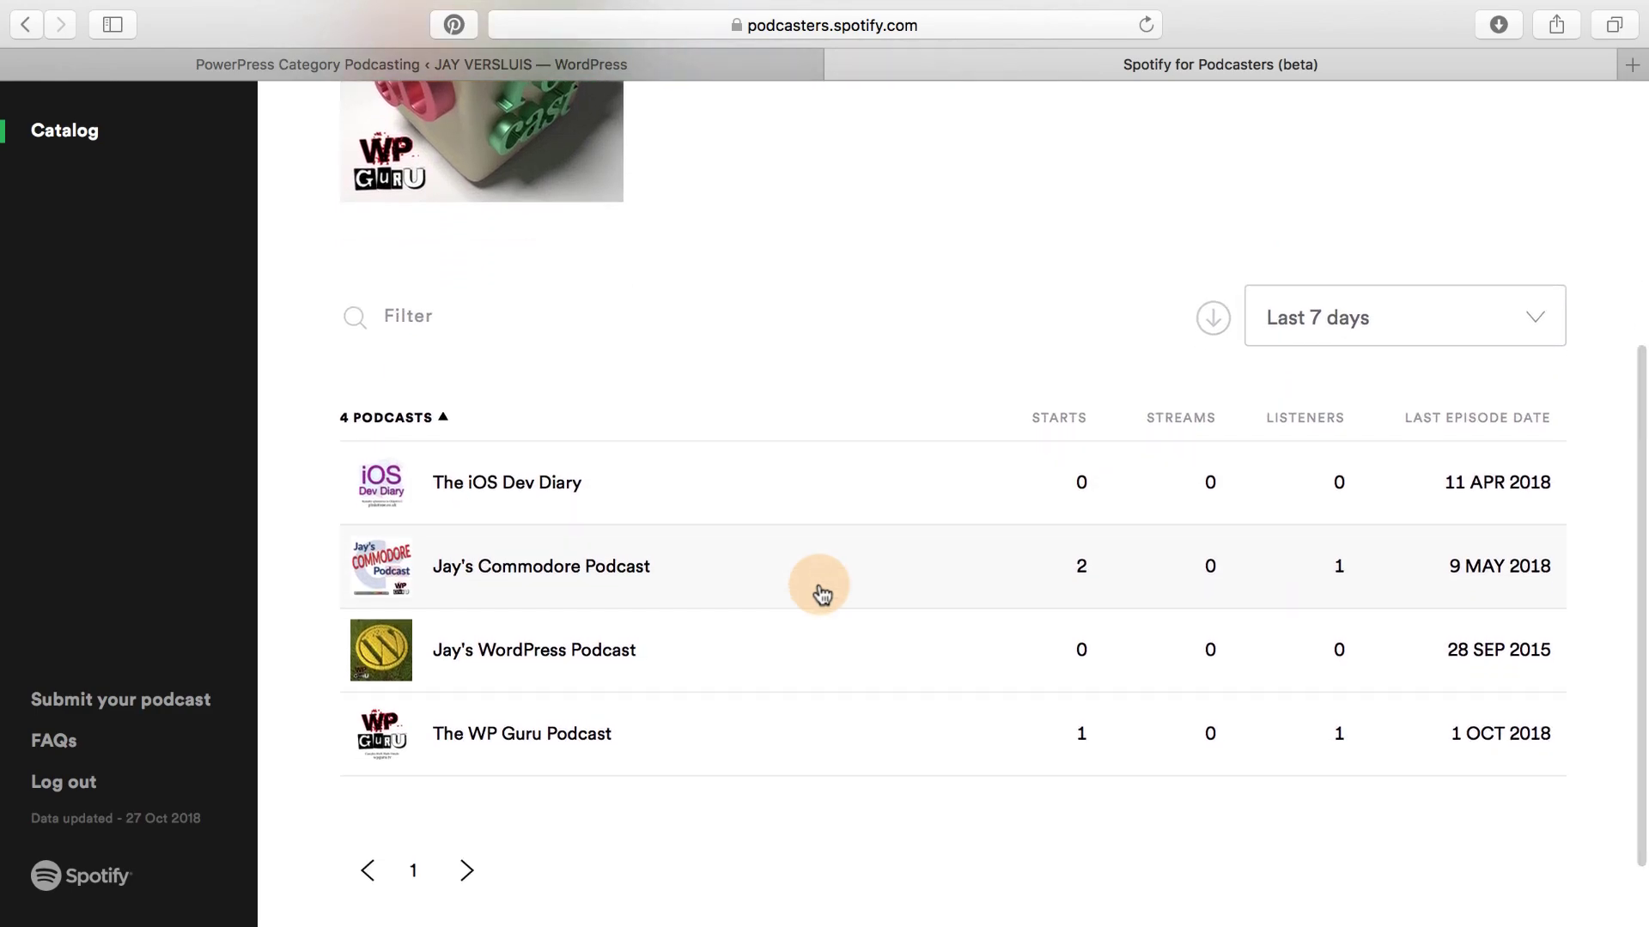
{"action": "scroll", "coordinate": [820, 592], "scroll_direction": "up", "scroll_amount": 3}
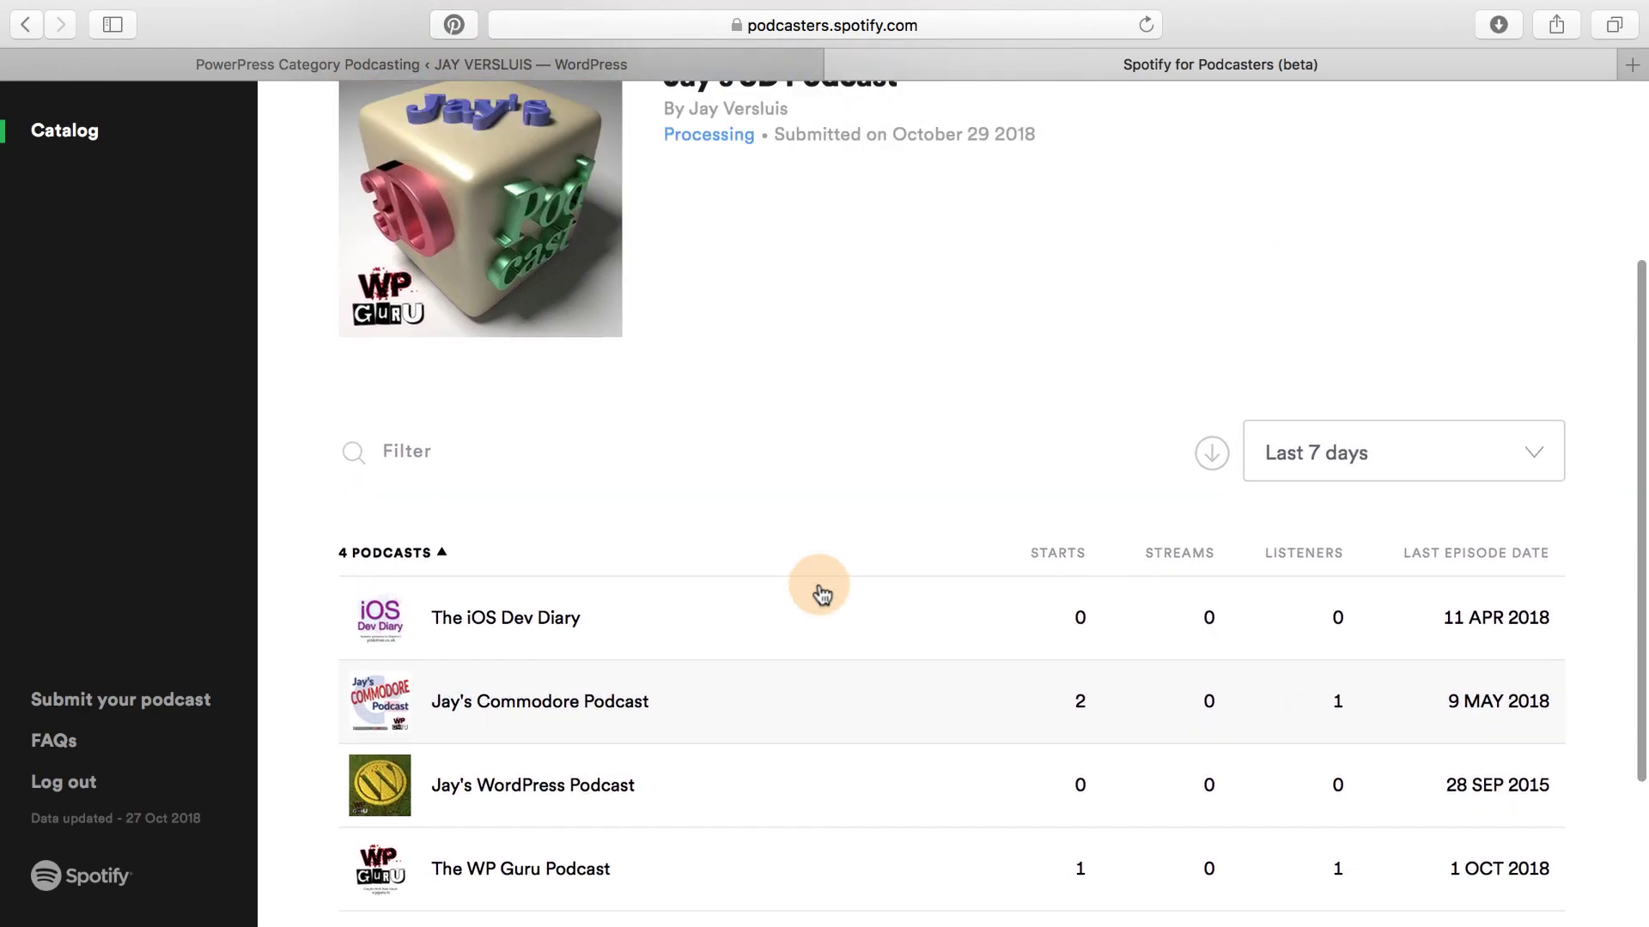
{"action": "scroll", "coordinate": [458, 513], "scroll_direction": "down", "scroll_amount": 2}
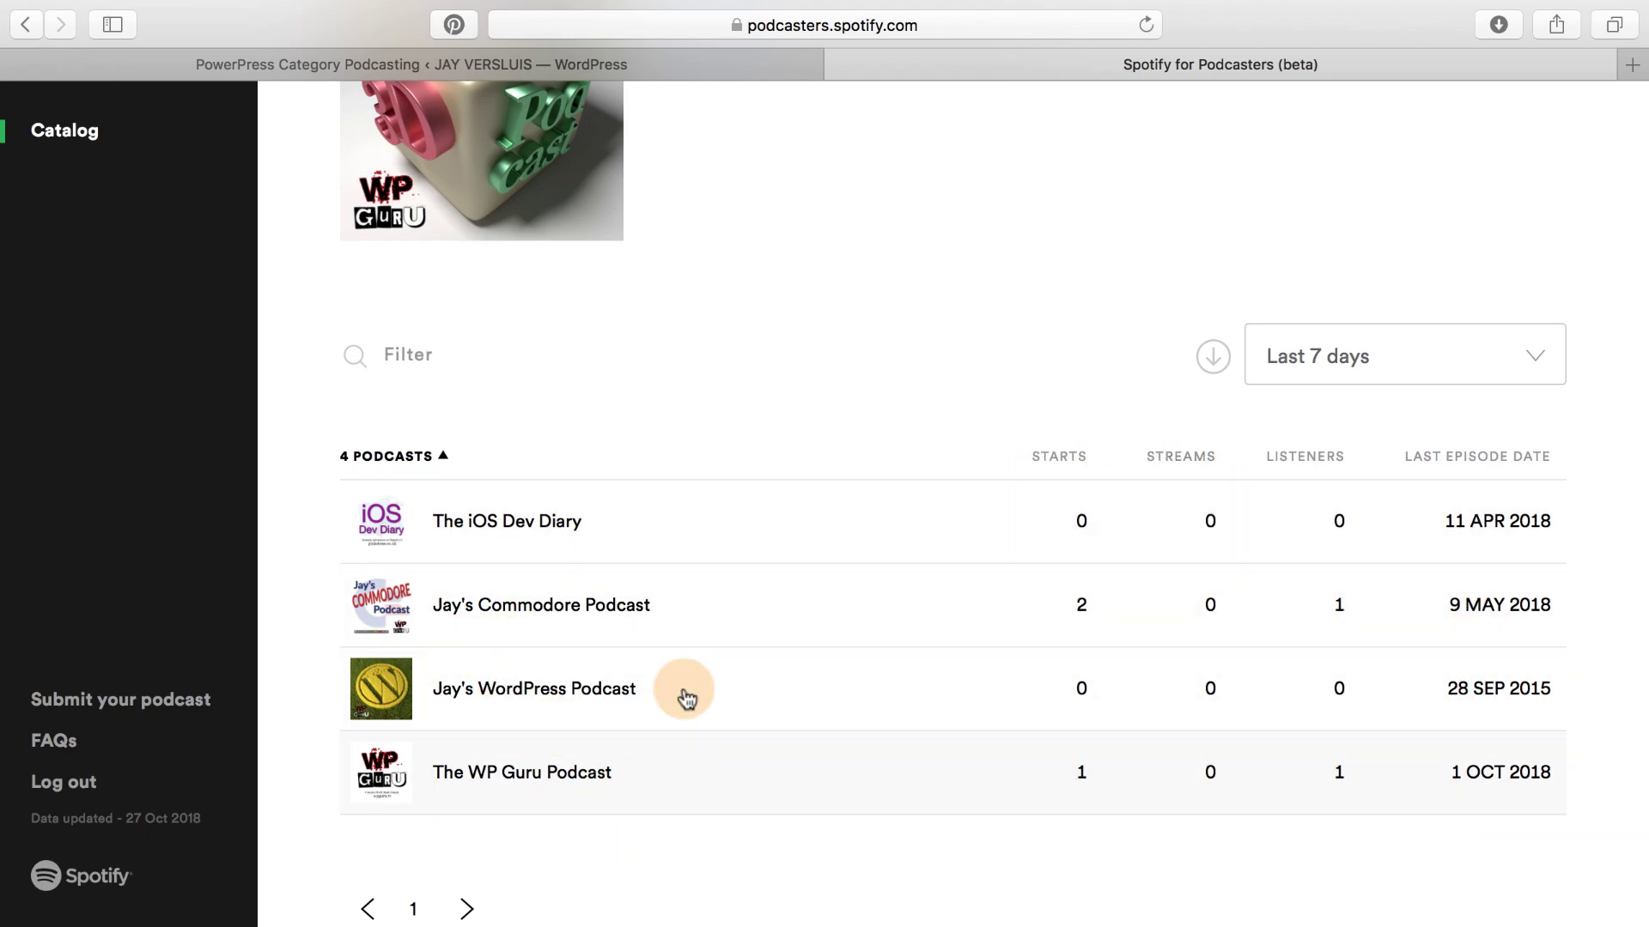
{"action": "scroll", "coordinate": [612, 777], "scroll_direction": "down", "scroll_amount": 3}
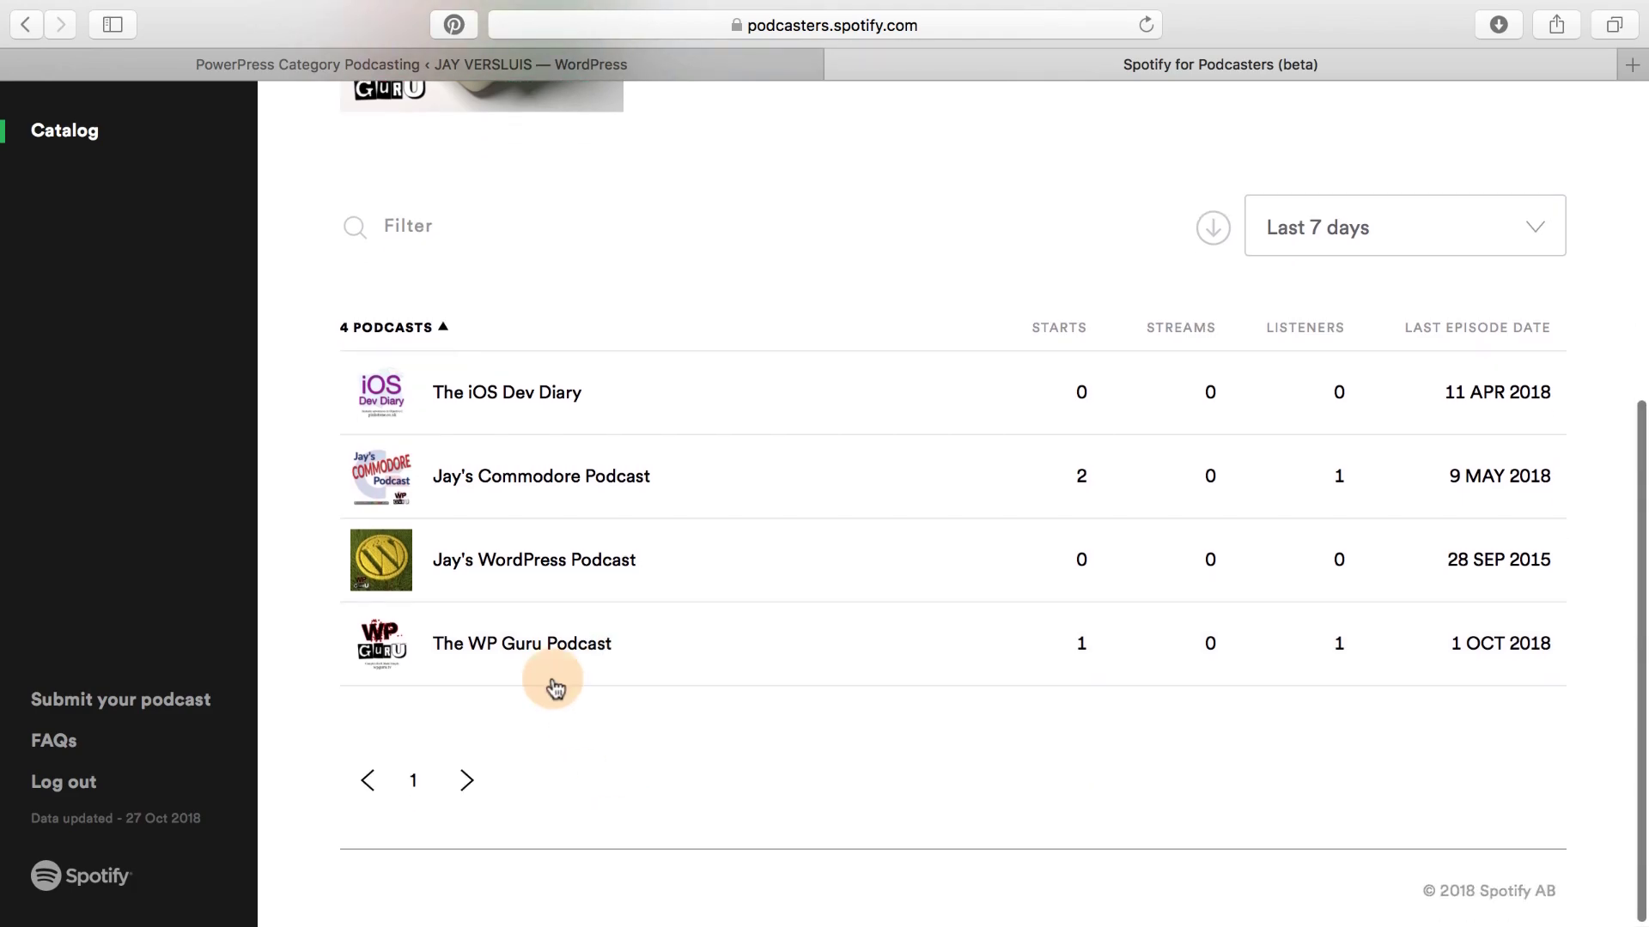
{"action": "scroll", "coordinate": [923, 485], "scroll_direction": "up", "scroll_amount": 10}
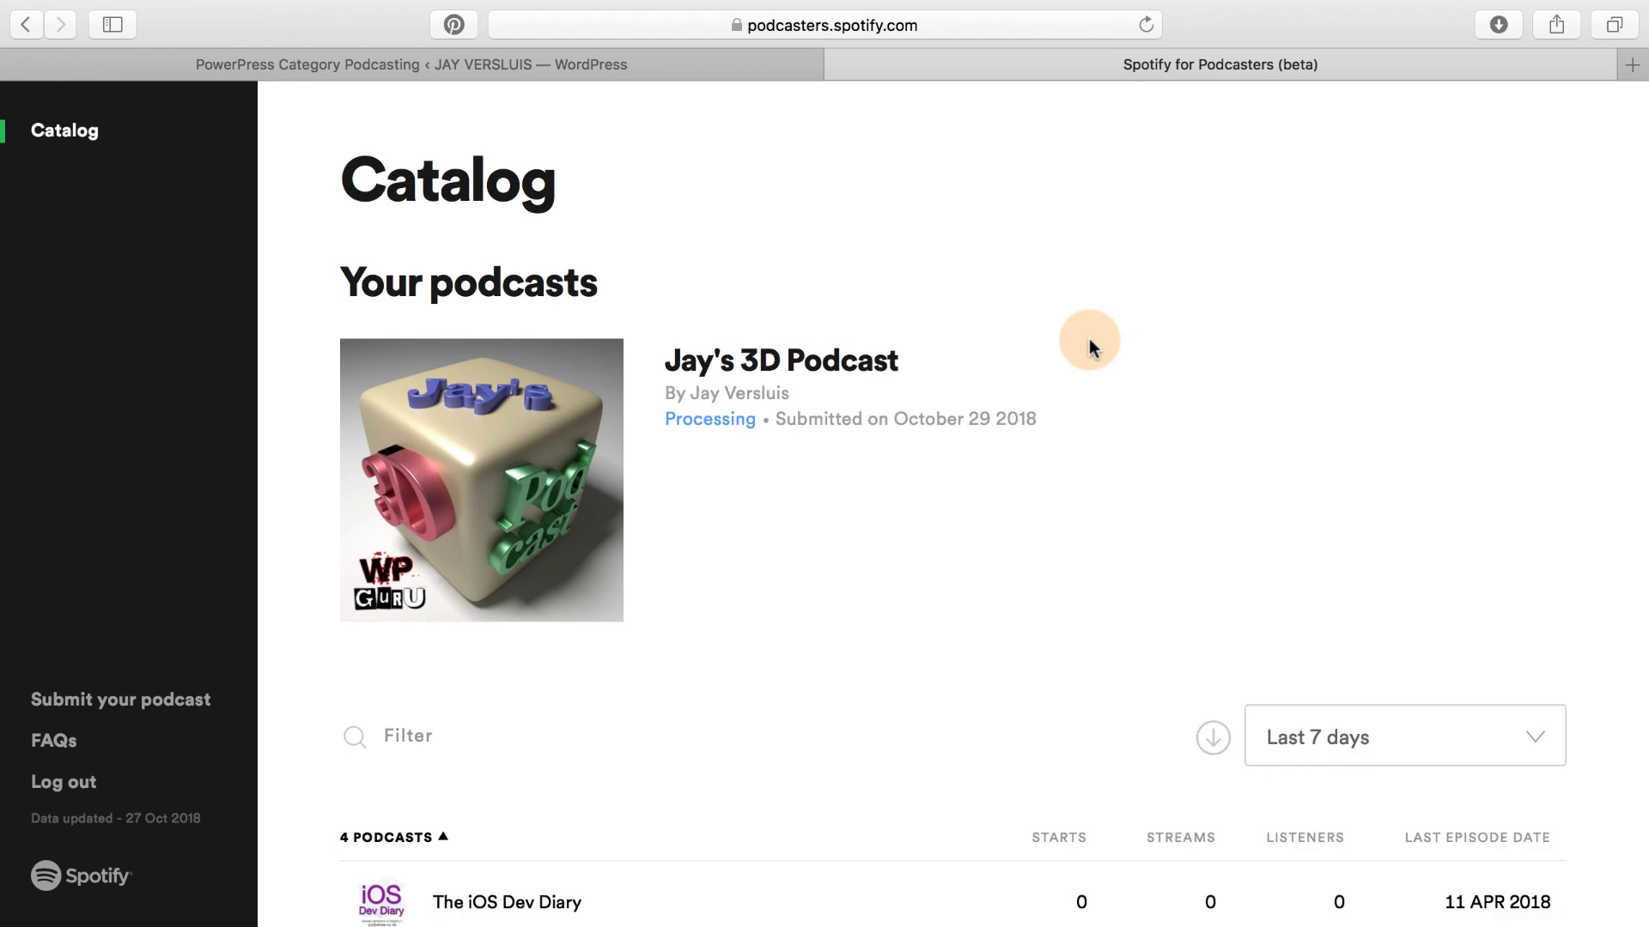
- Switch desktop spaces from the browser over to the Spotify app
{"action": "key", "text": "ctrl+Right"}
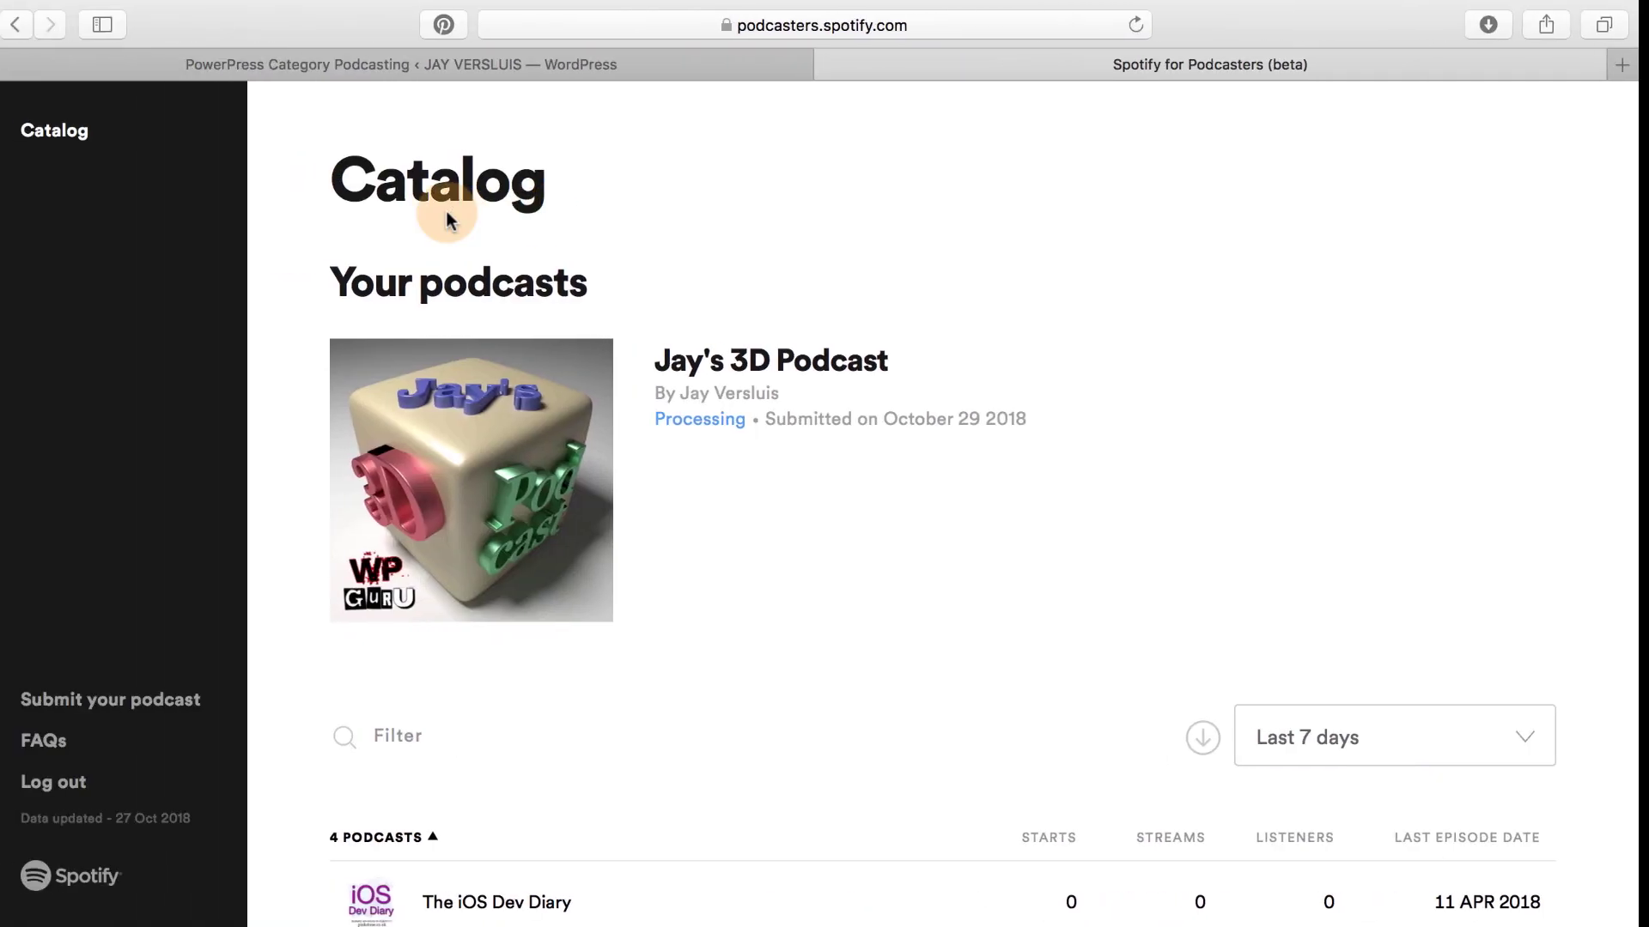
{"action": "scroll", "coordinate": [838, 607], "scroll_direction": "down", "scroll_amount": 3}
{"action": "scroll", "coordinate": [837, 606], "scroll_direction": "down", "scroll_amount": 2}
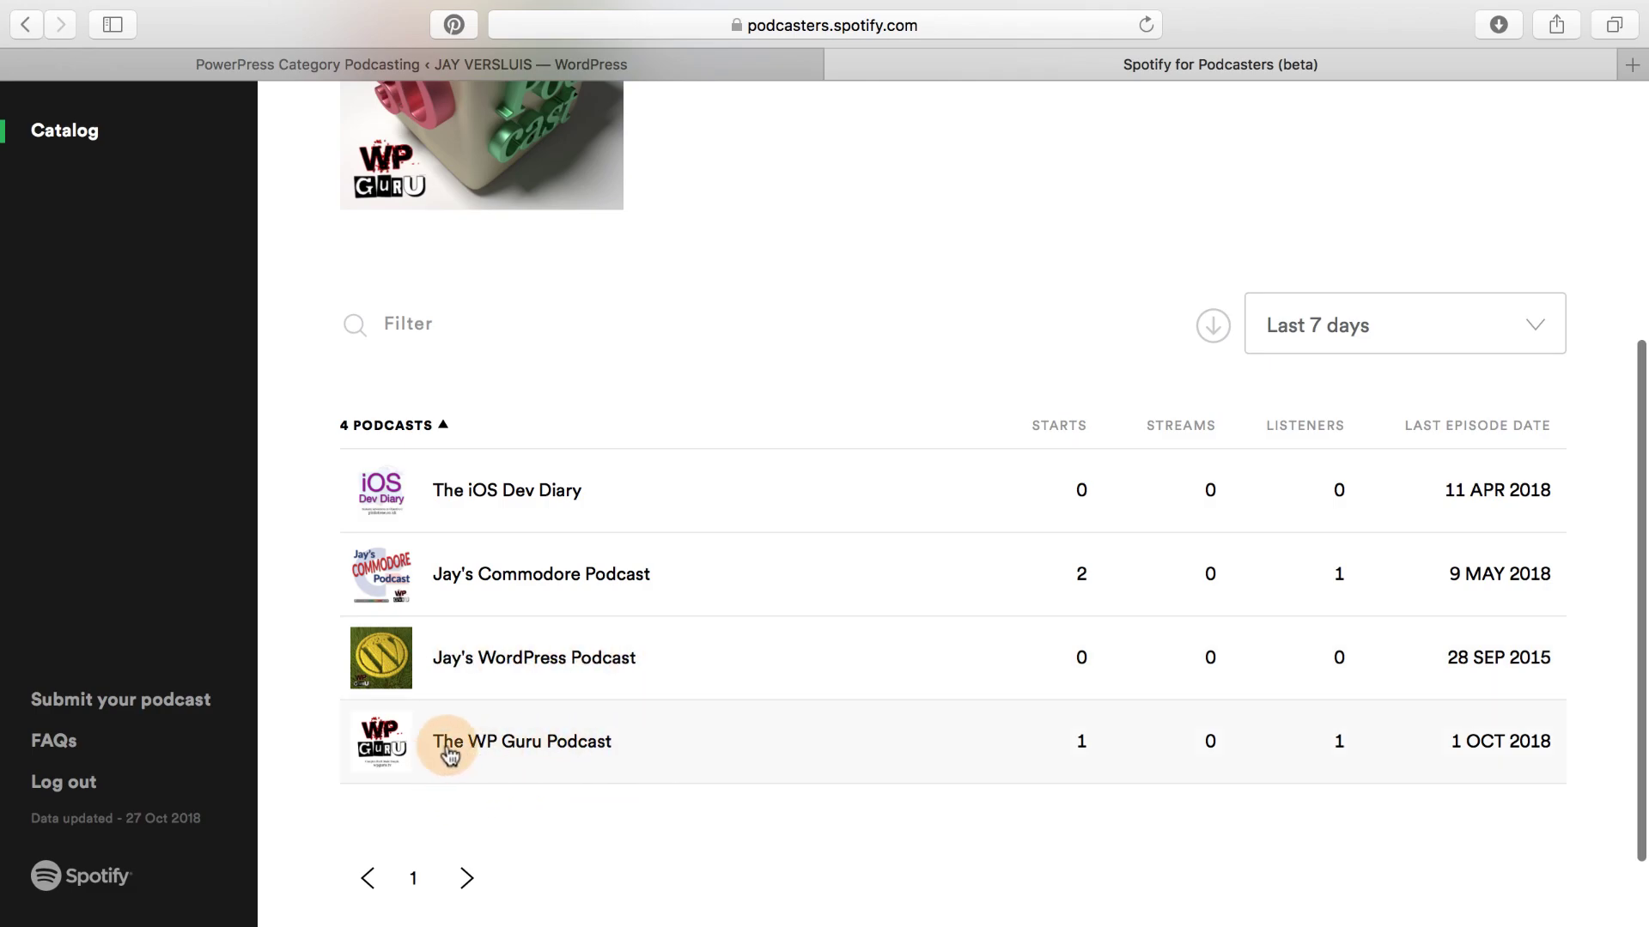
{"action": "key", "text": "ctrl+Right"}
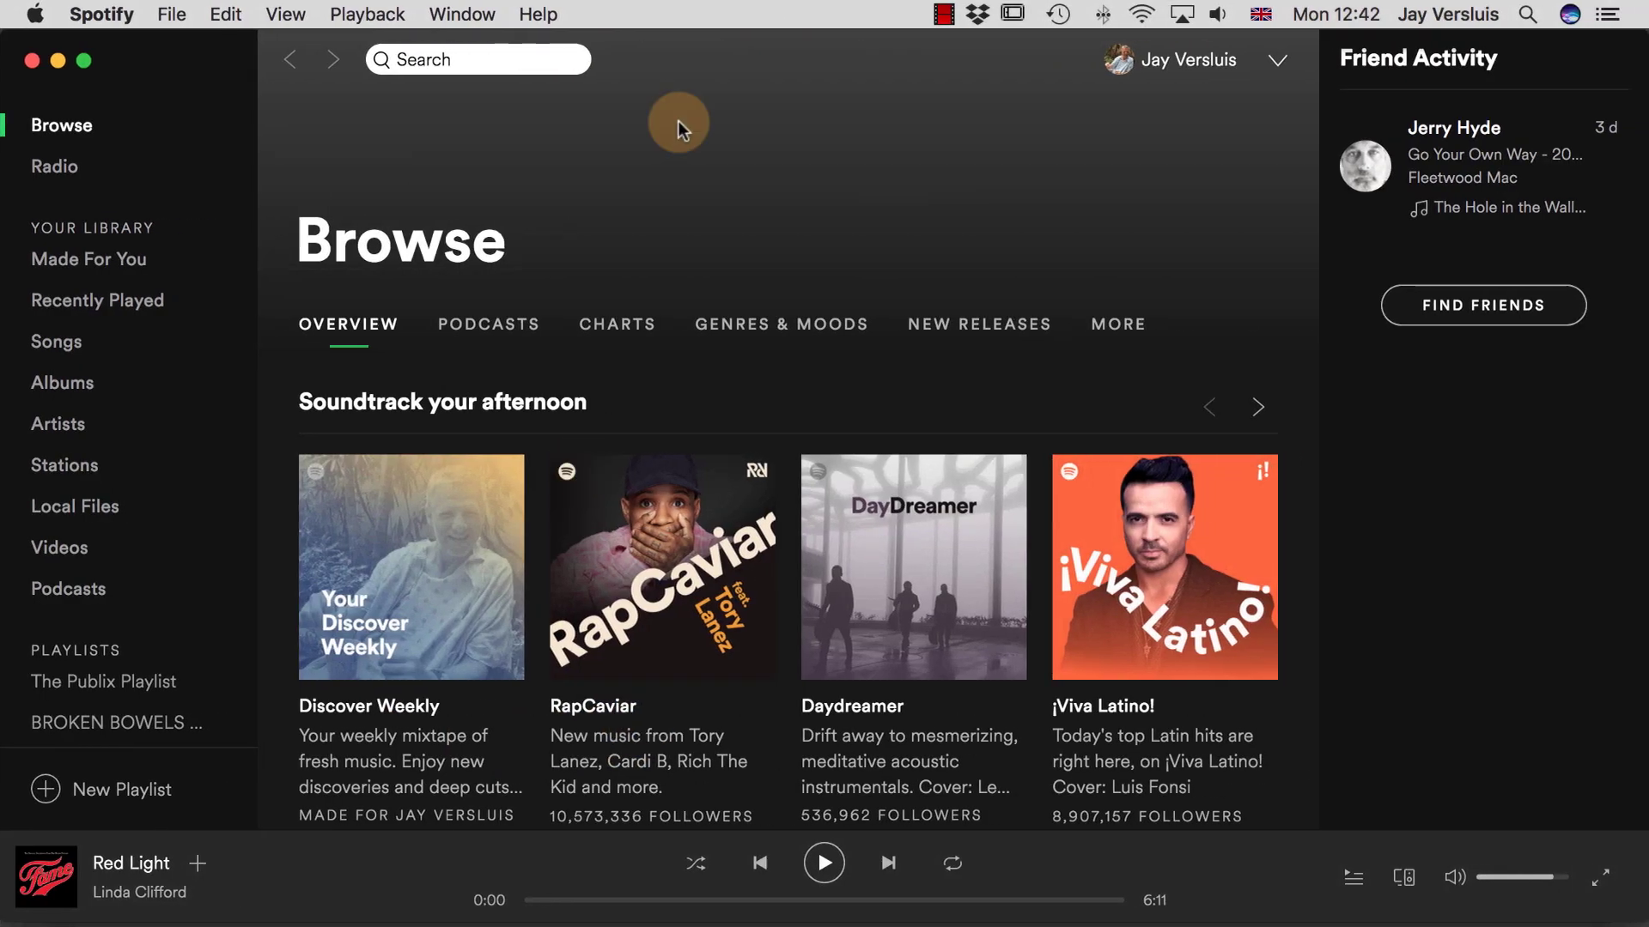
- Search Spotify for 'the wp guru' and open The WP Guru Podcast show page
{"action": "left_click", "coordinate": [448, 62]}
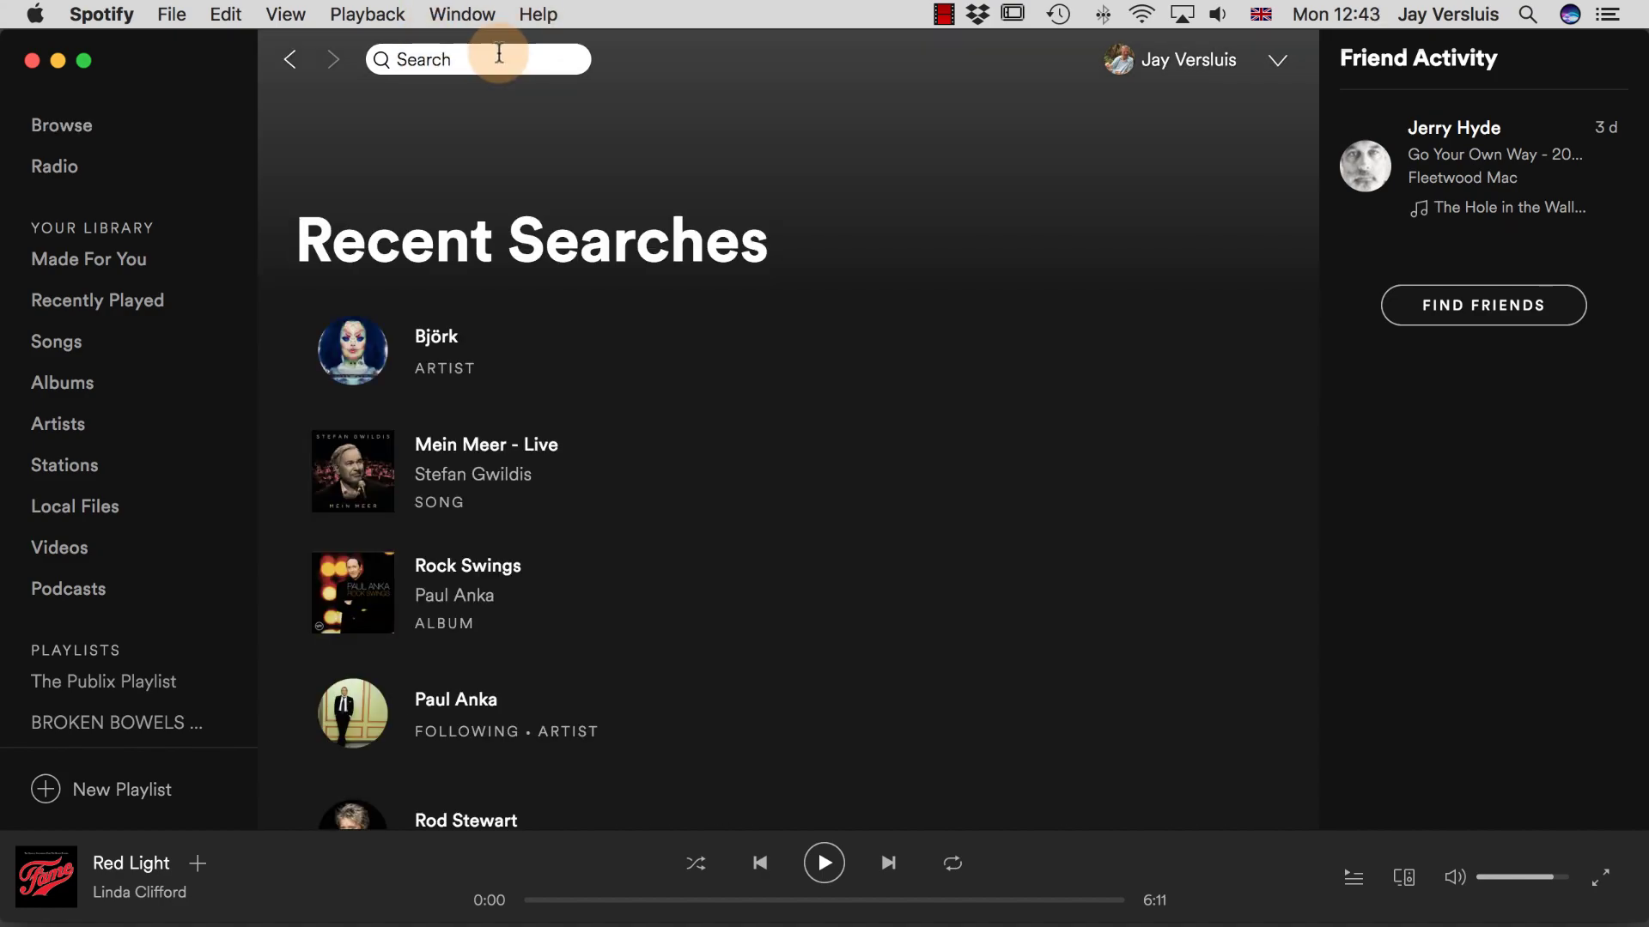
{"action": "type", "text": "the wp"}
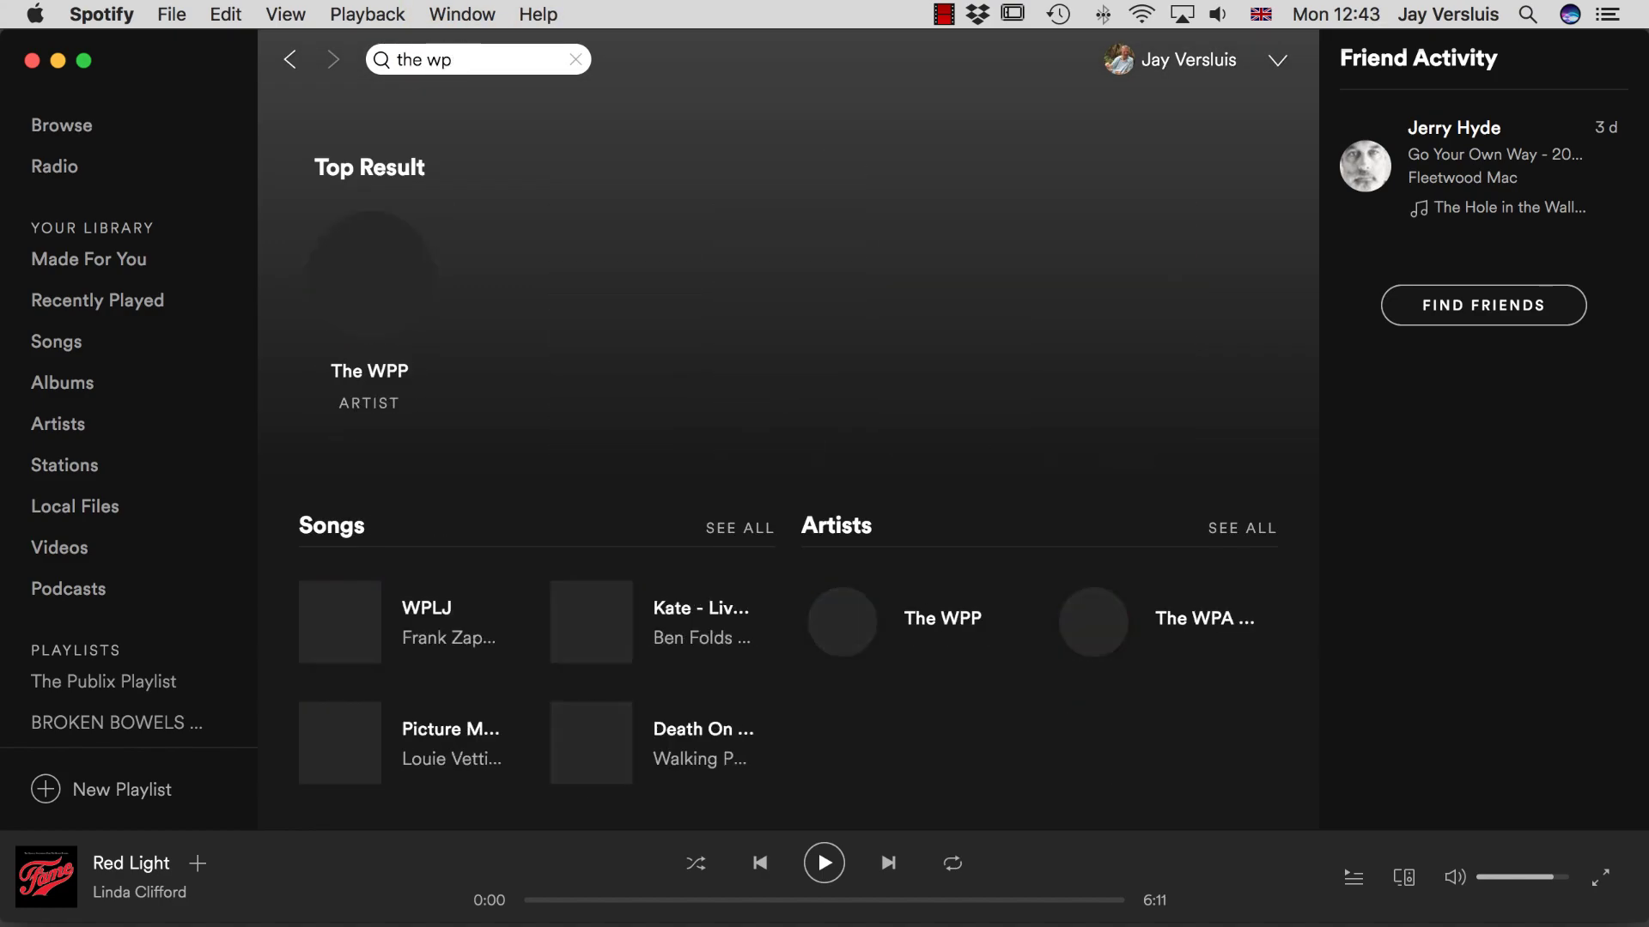
{"action": "type", "text": " guru"}
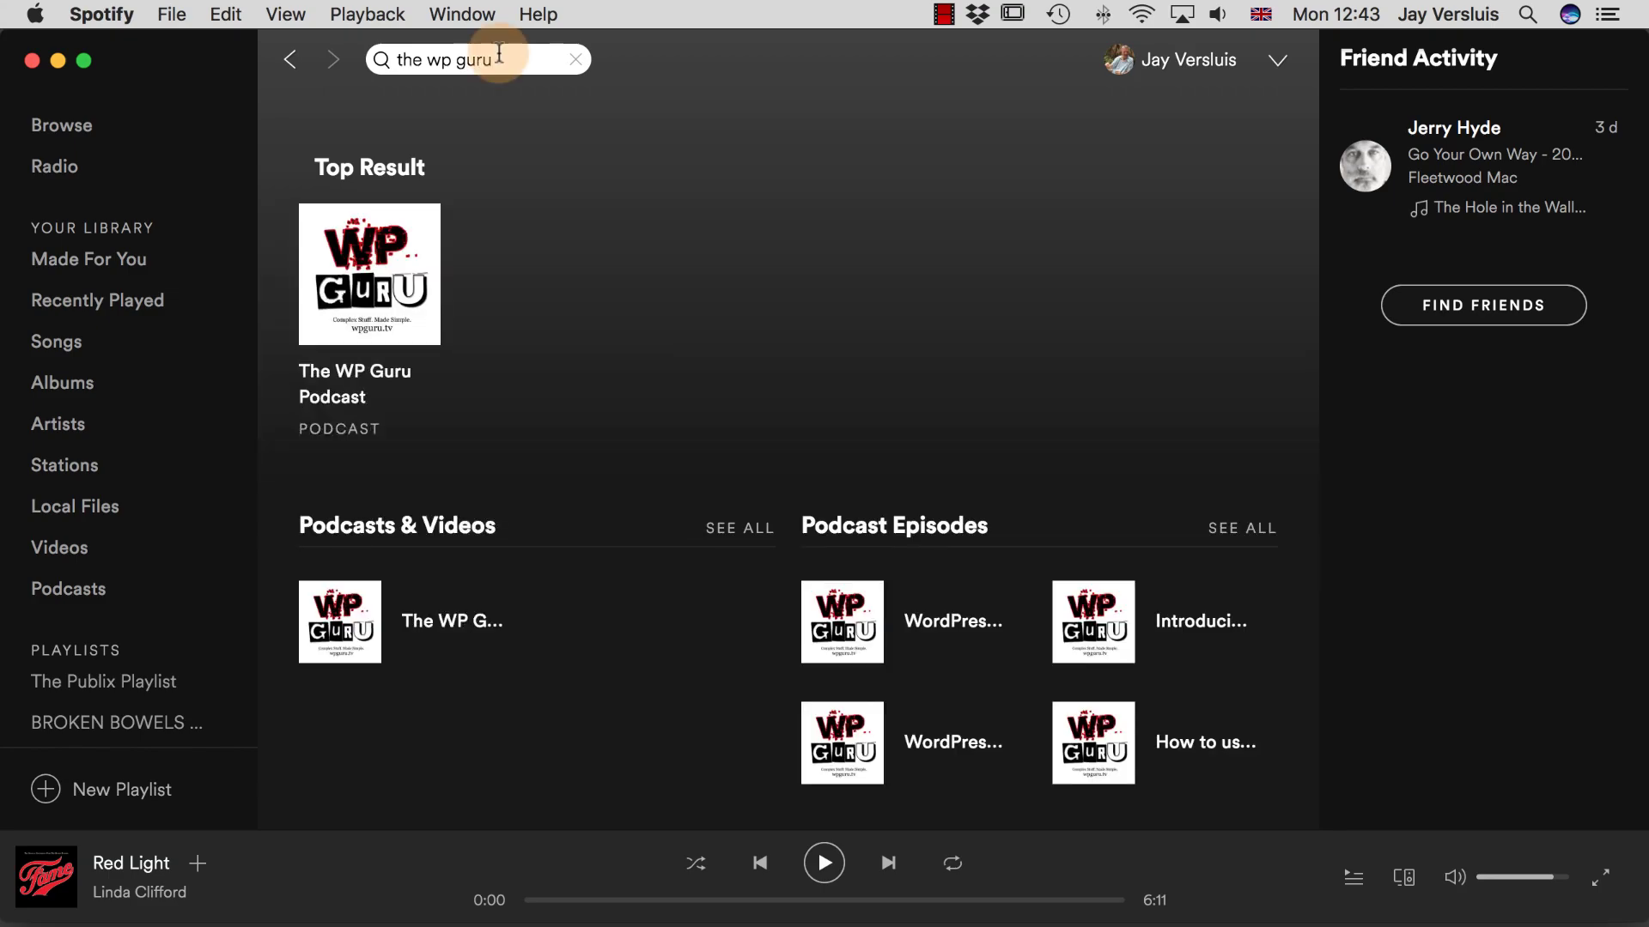
{"action": "left_click", "coordinate": [353, 400]}
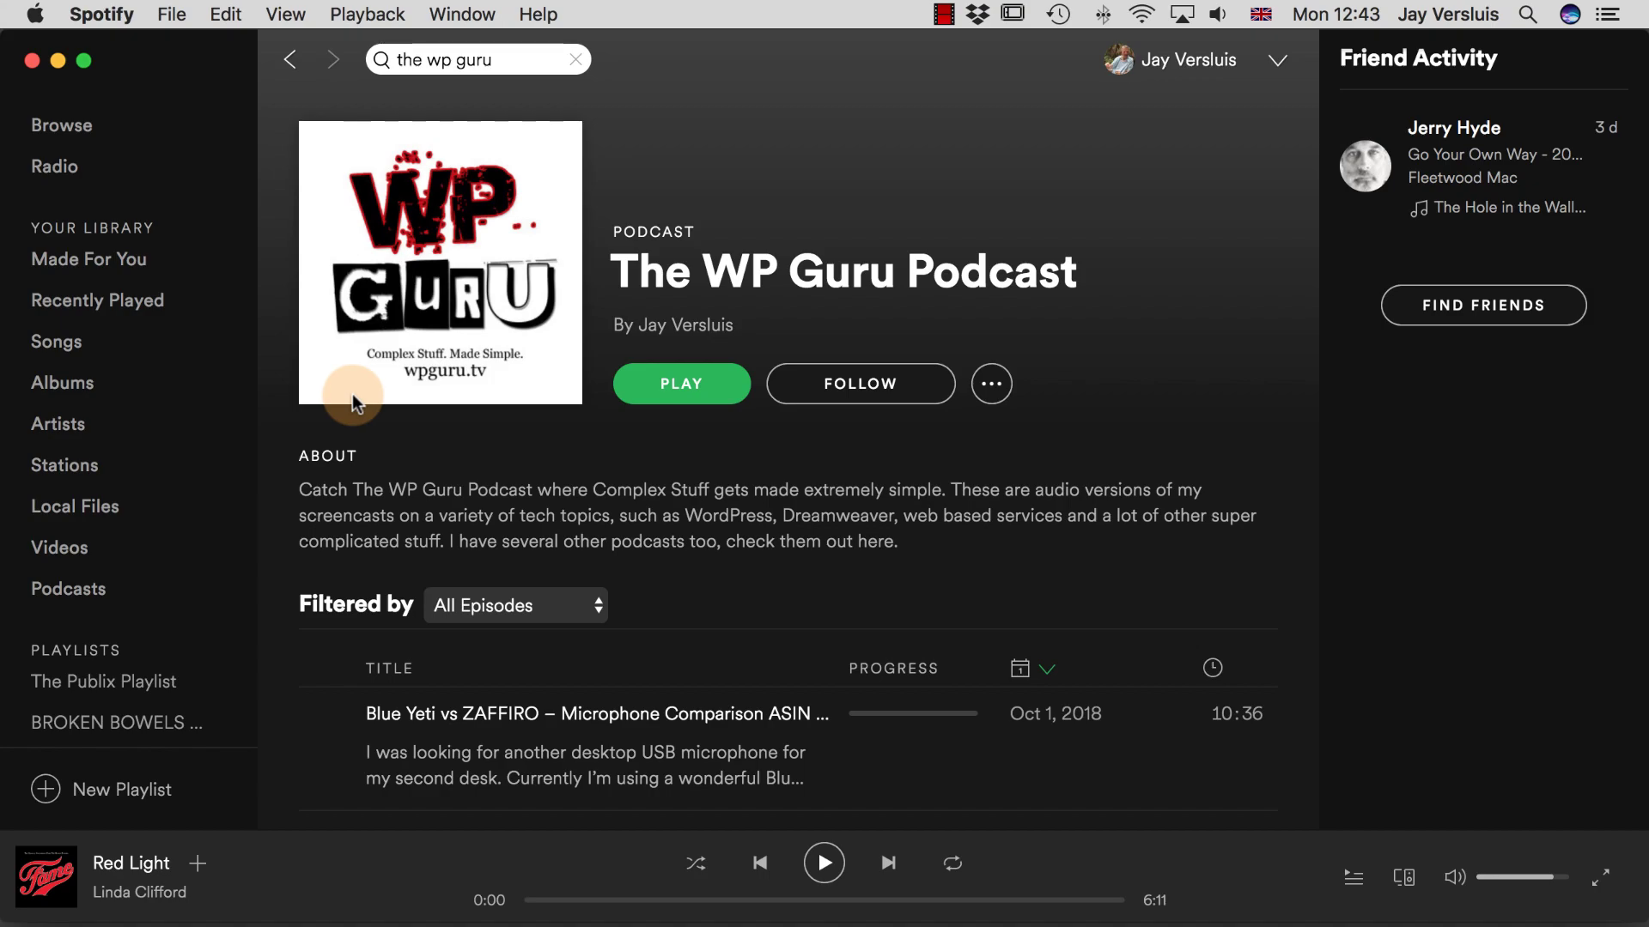
{"action": "scroll", "coordinate": [792, 487], "scroll_direction": "down", "scroll_amount": 10}
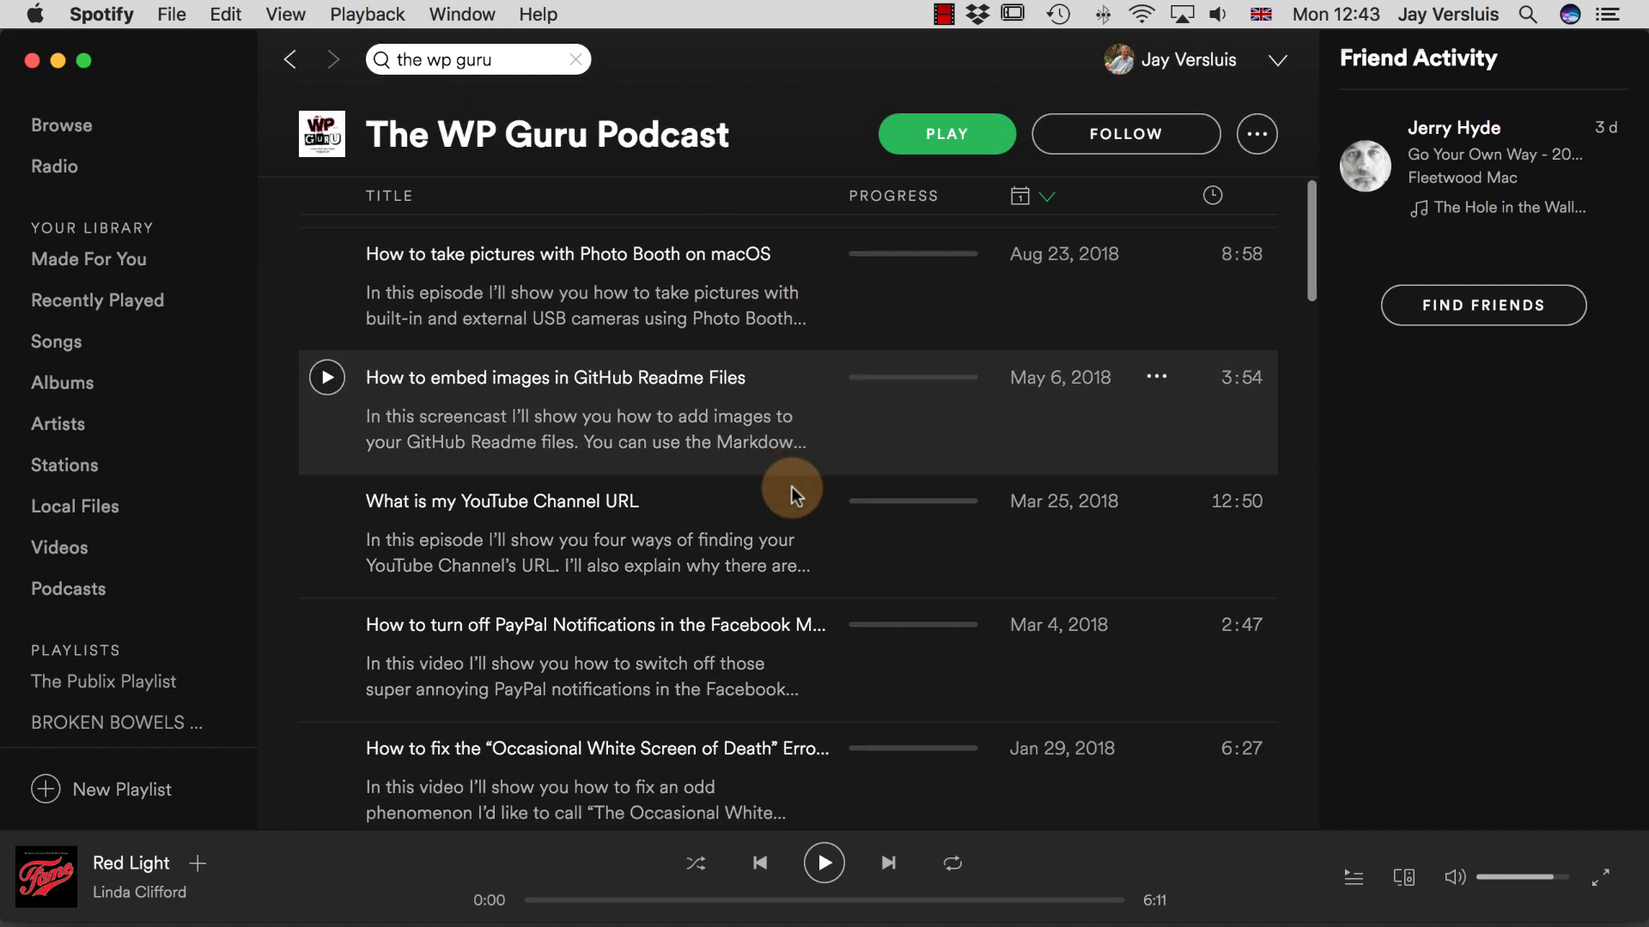
{"action": "scroll", "coordinate": [792, 487], "scroll_direction": "down", "scroll_amount": 15}
{"action": "scroll", "coordinate": [792, 487], "scroll_direction": "up", "scroll_amount": 13}
{"action": "scroll", "coordinate": [792, 487], "scroll_direction": "up", "scroll_amount": 10}
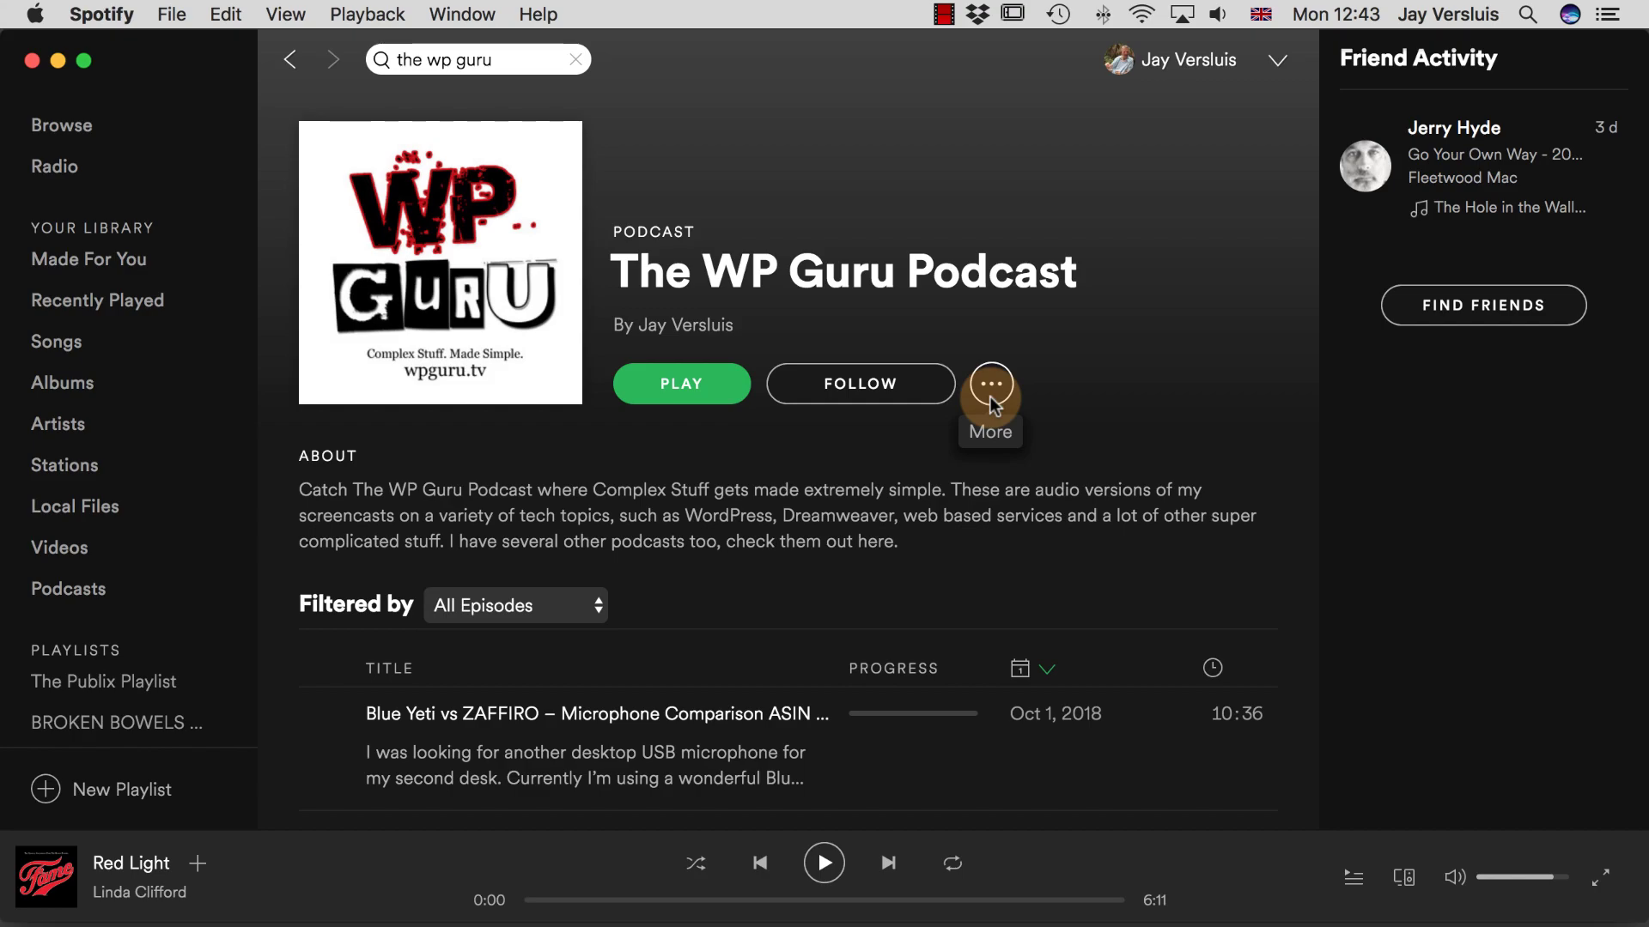
- Copy The WP Guru Podcast's show link via Share, then switch back to the browser
{"action": "left_click", "coordinate": [991, 399]}
{"action": "mouse_move", "coordinate": [1114, 513]}
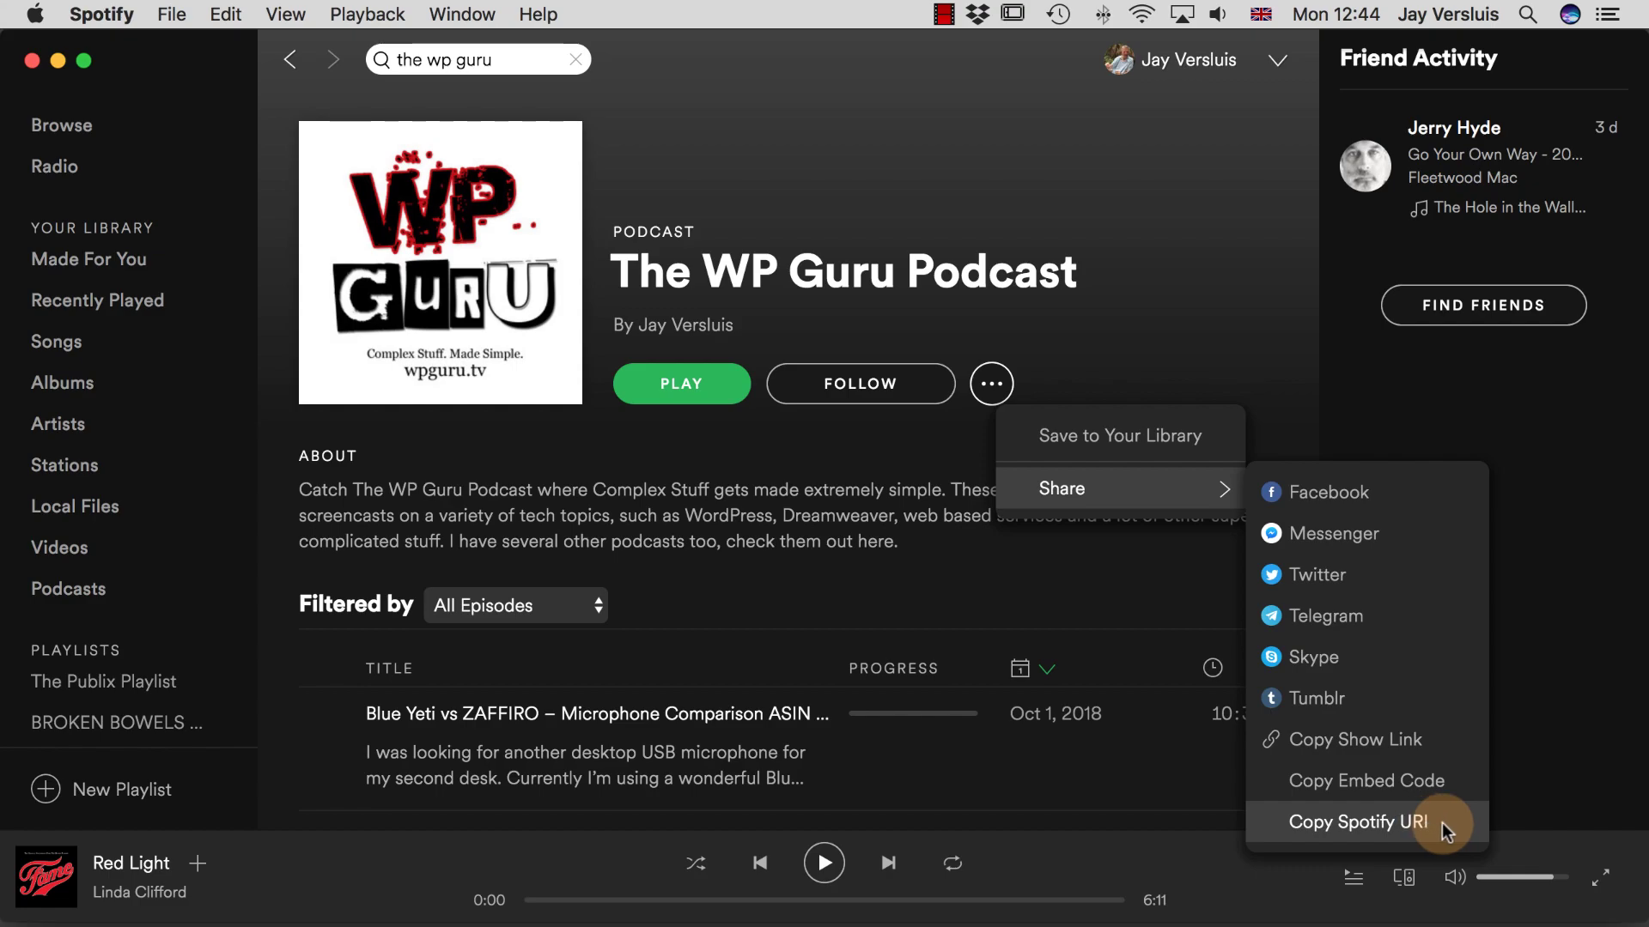
{"action": "left_click", "coordinate": [1371, 740]}
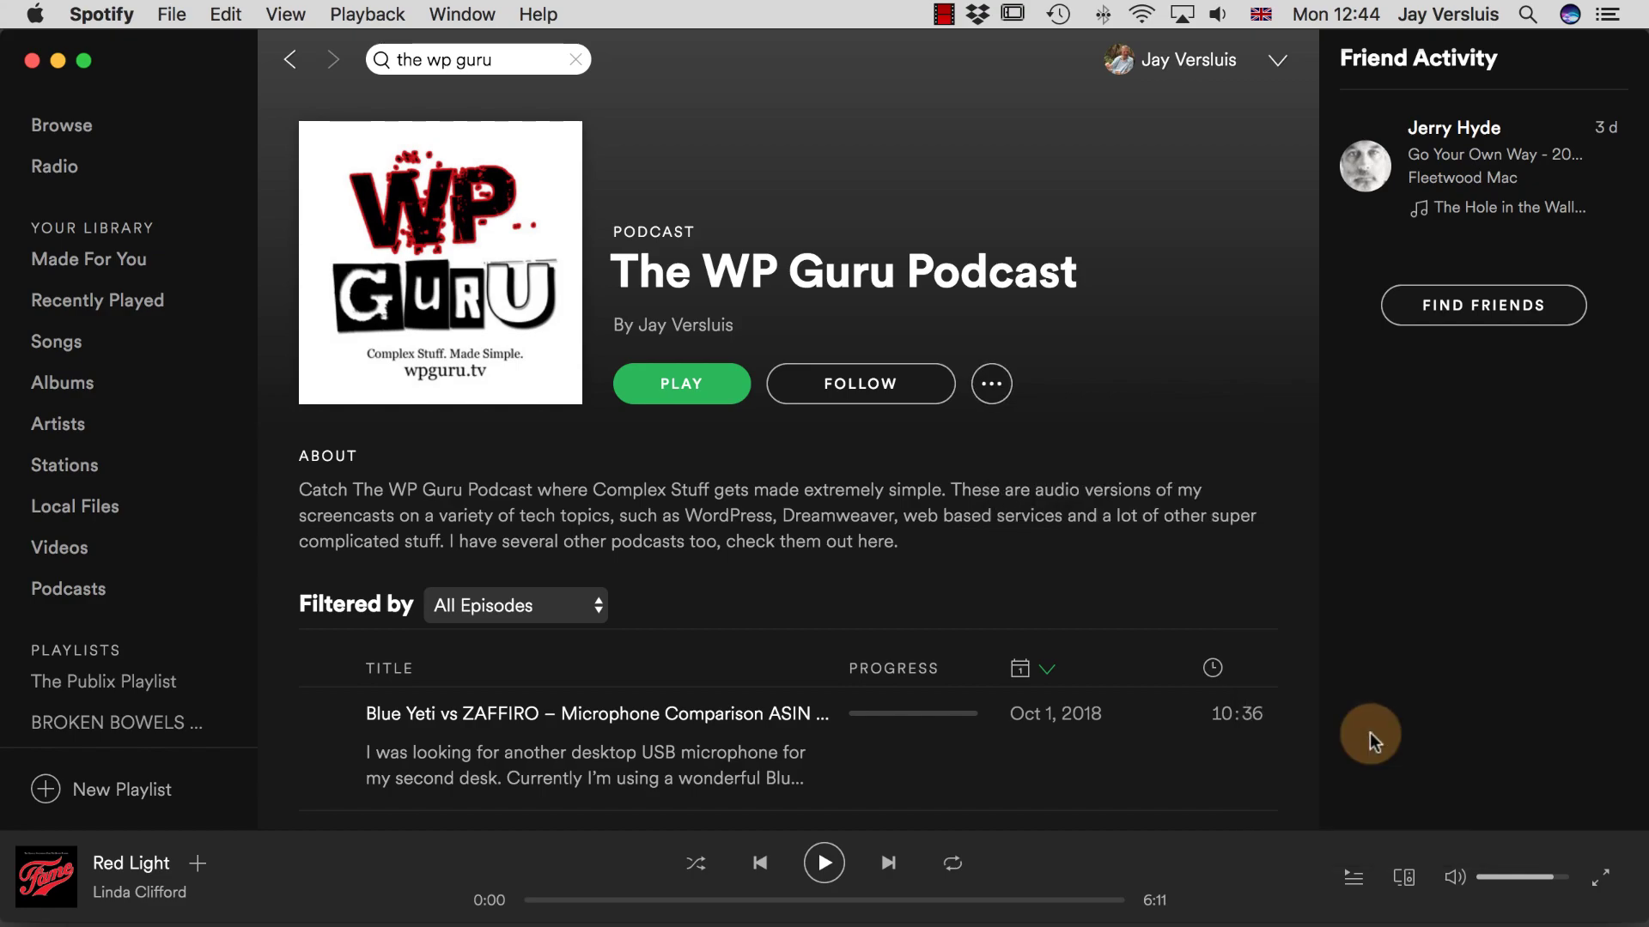
{"action": "key", "text": "ctrl+Left"}
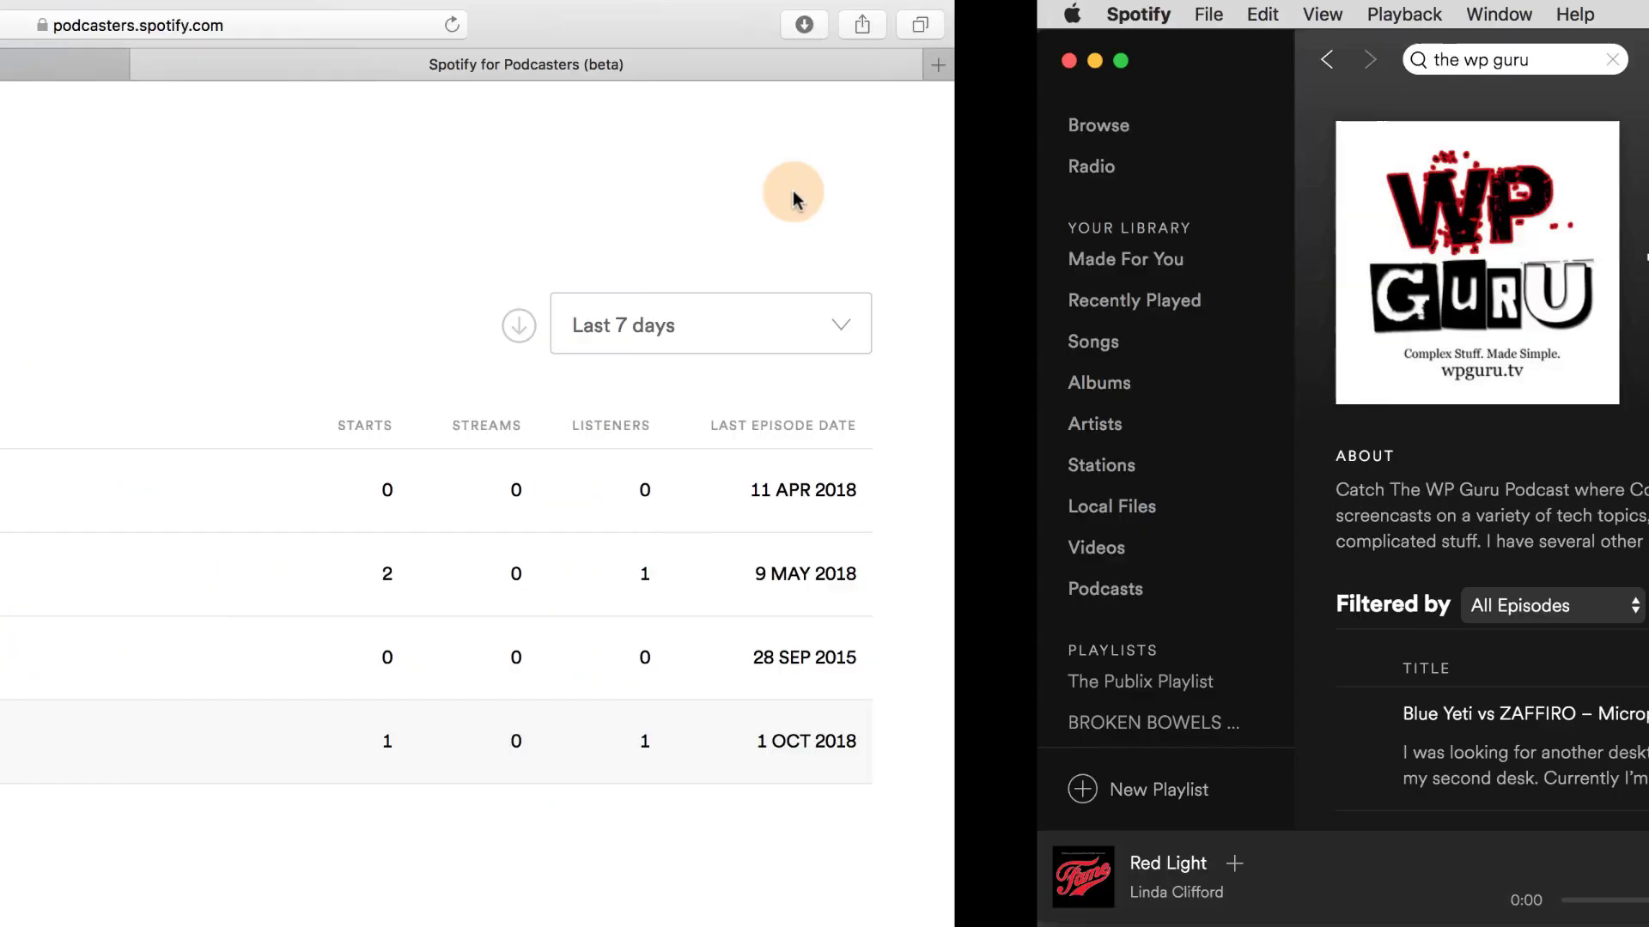
- Paste the show link into a new tab to inspect it, then return to WordPress
{"action": "left_click", "coordinate": [1632, 64]}
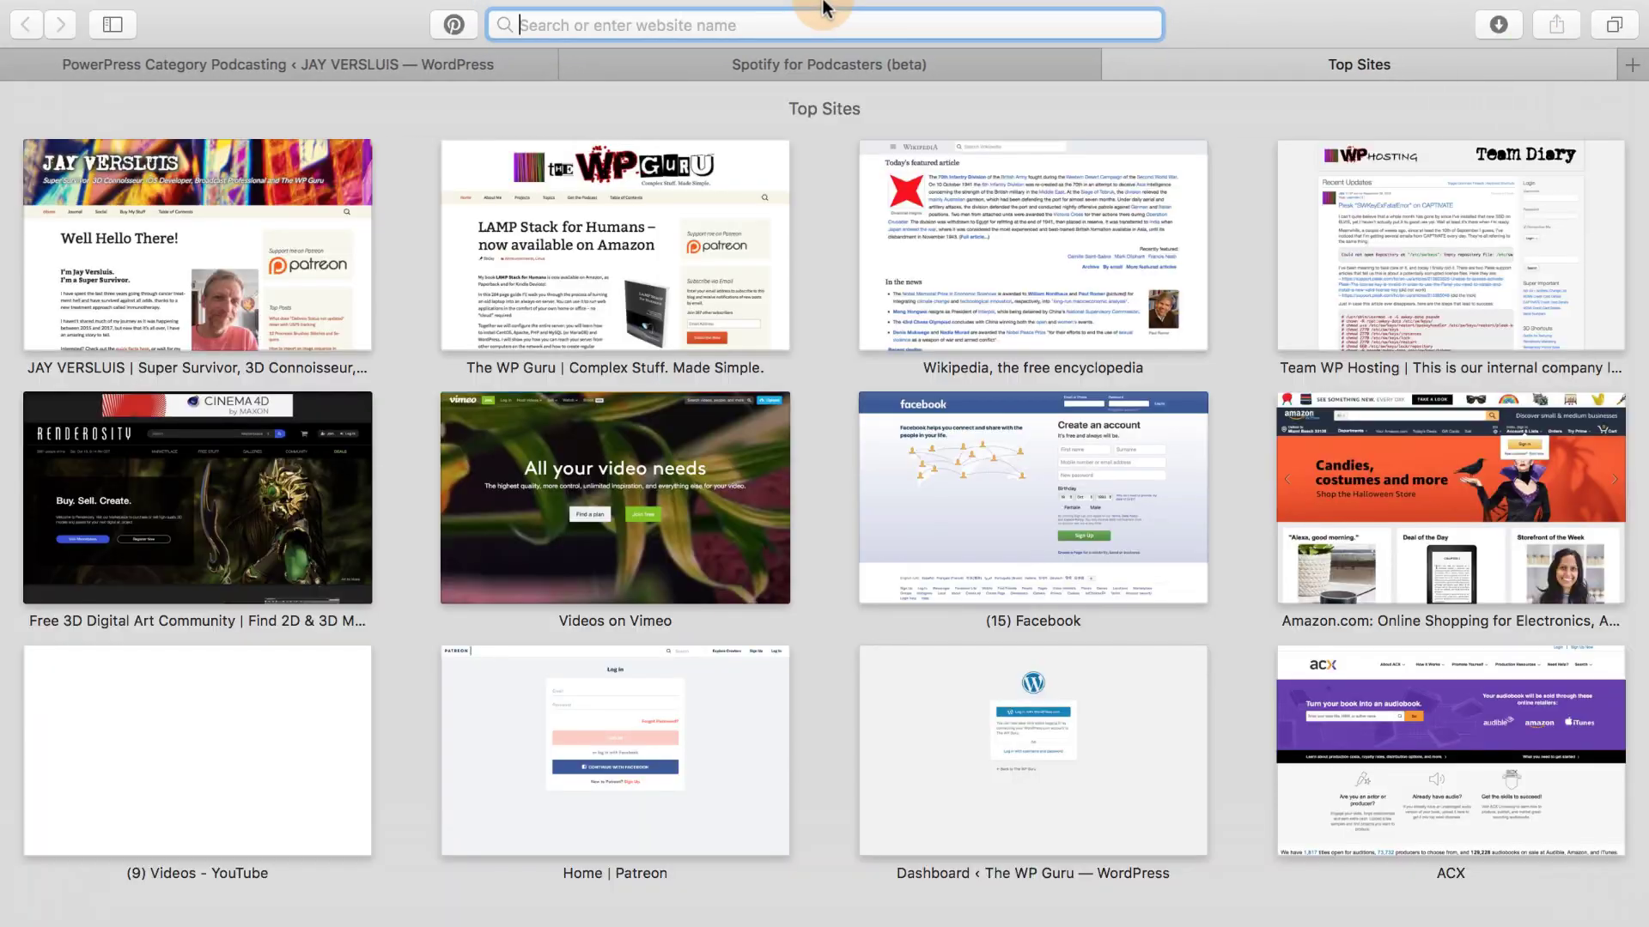
{"action": "key", "text": "super+v"}
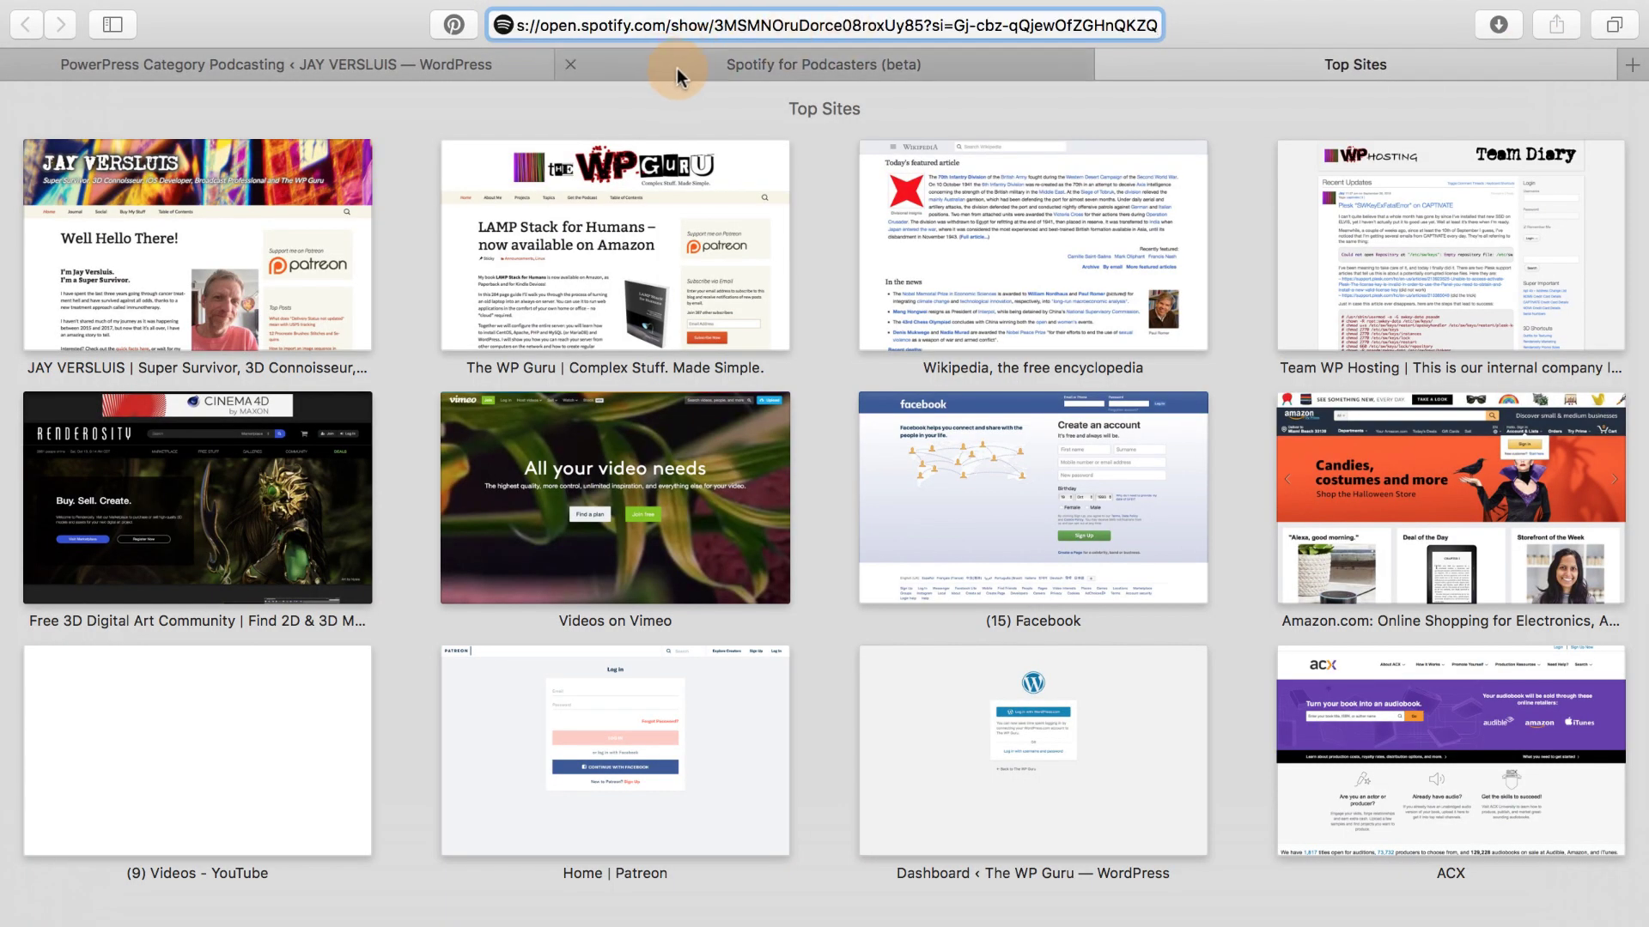
{"action": "key", "text": "Up"}
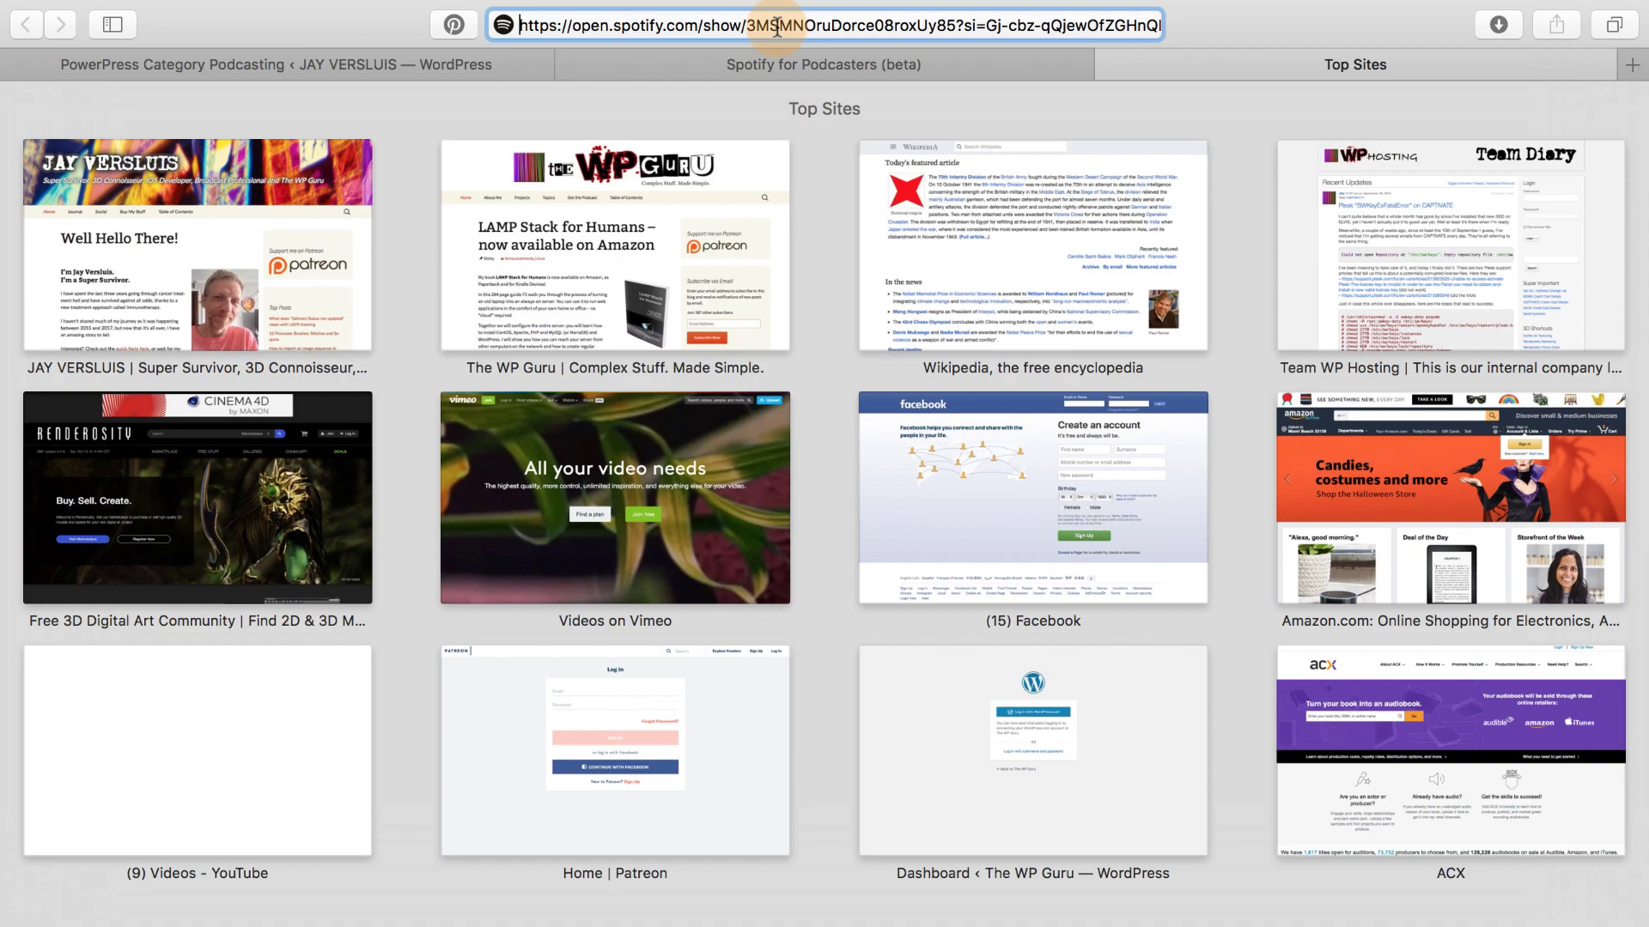
{"action": "left_click", "coordinate": [347, 58]}
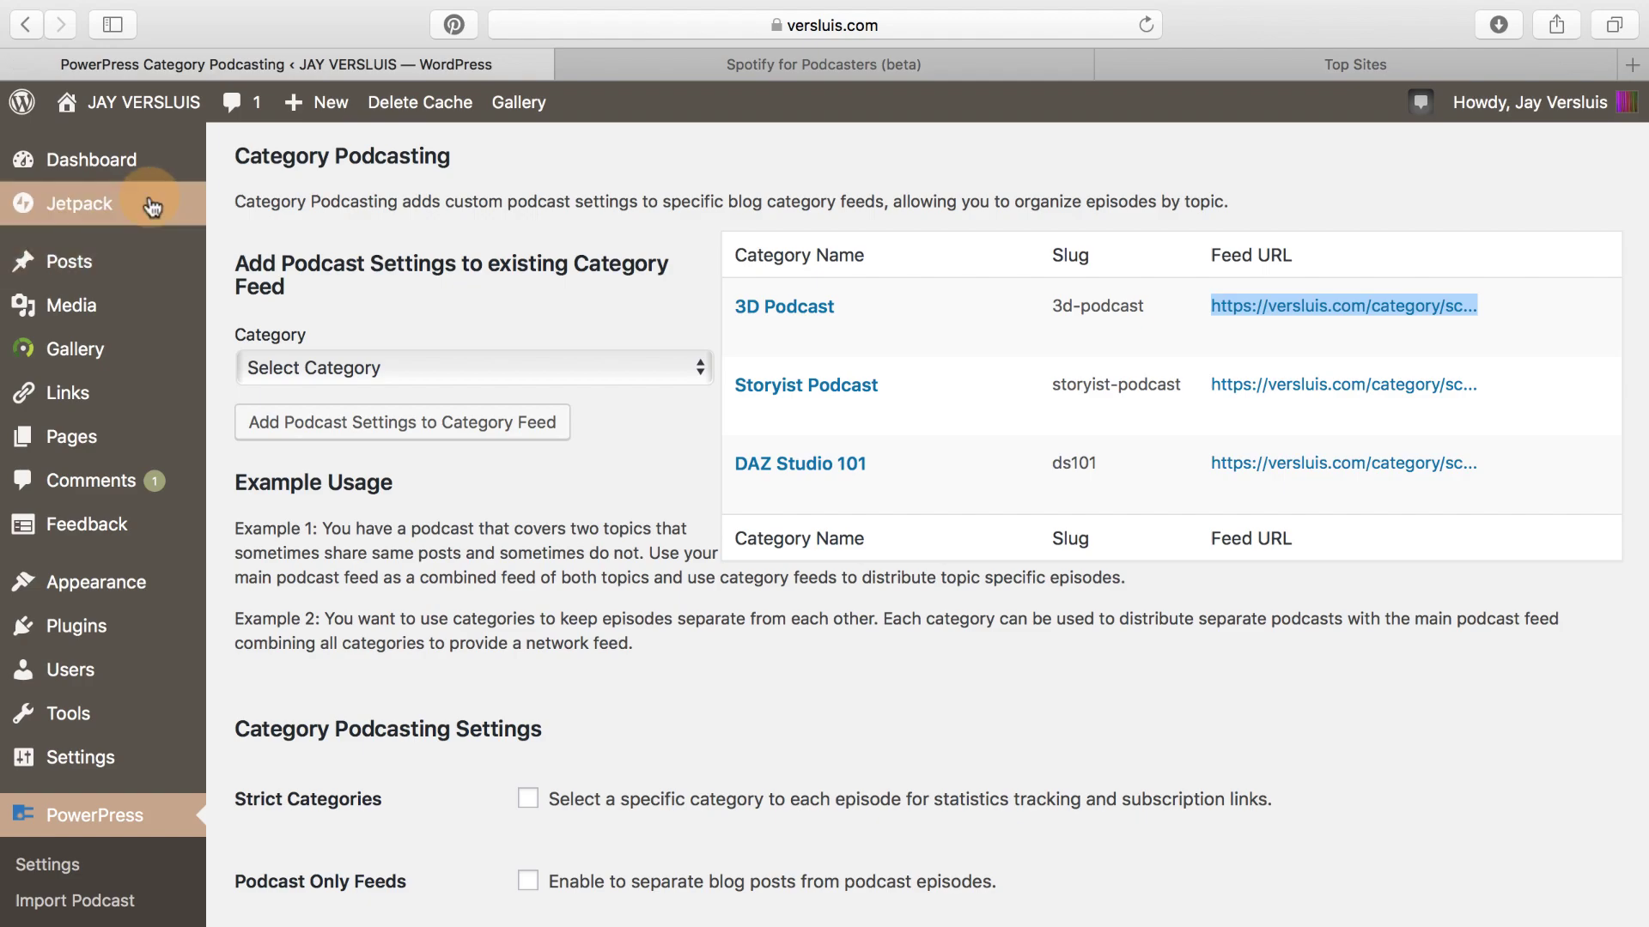
- Create a new WordPress post and paste the Spotify show link to embed The WP Guru Podcast player
{"action": "left_click", "coordinate": [330, 120]}
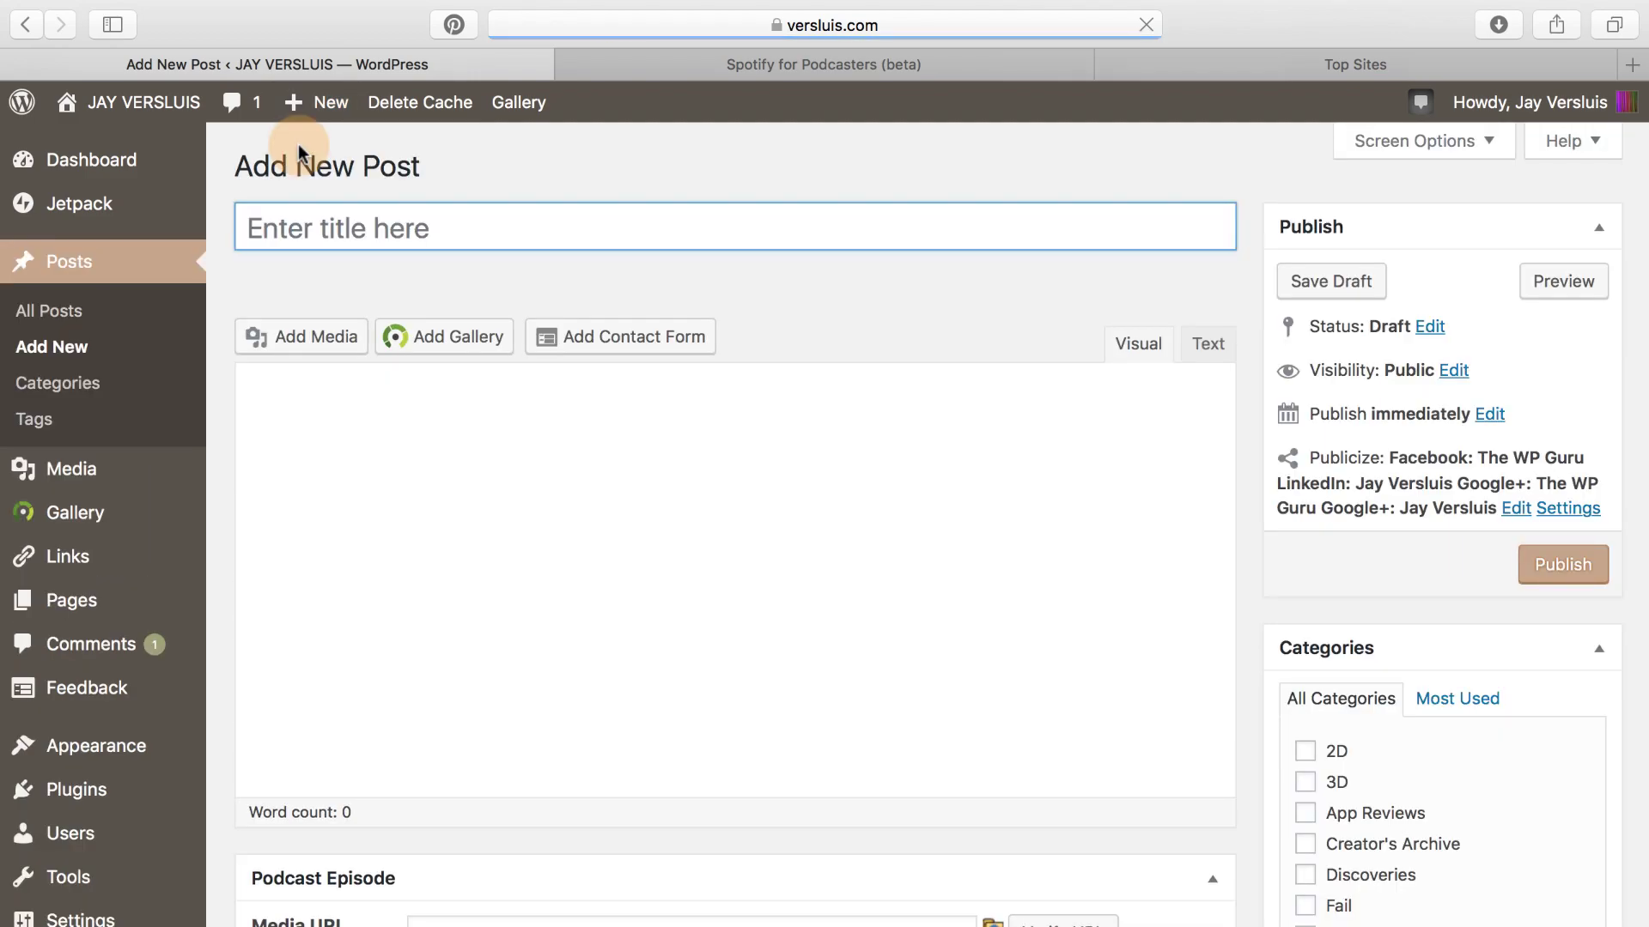
{"action": "scroll", "coordinate": [435, 602], "scroll_direction": "down", "scroll_amount": 2}
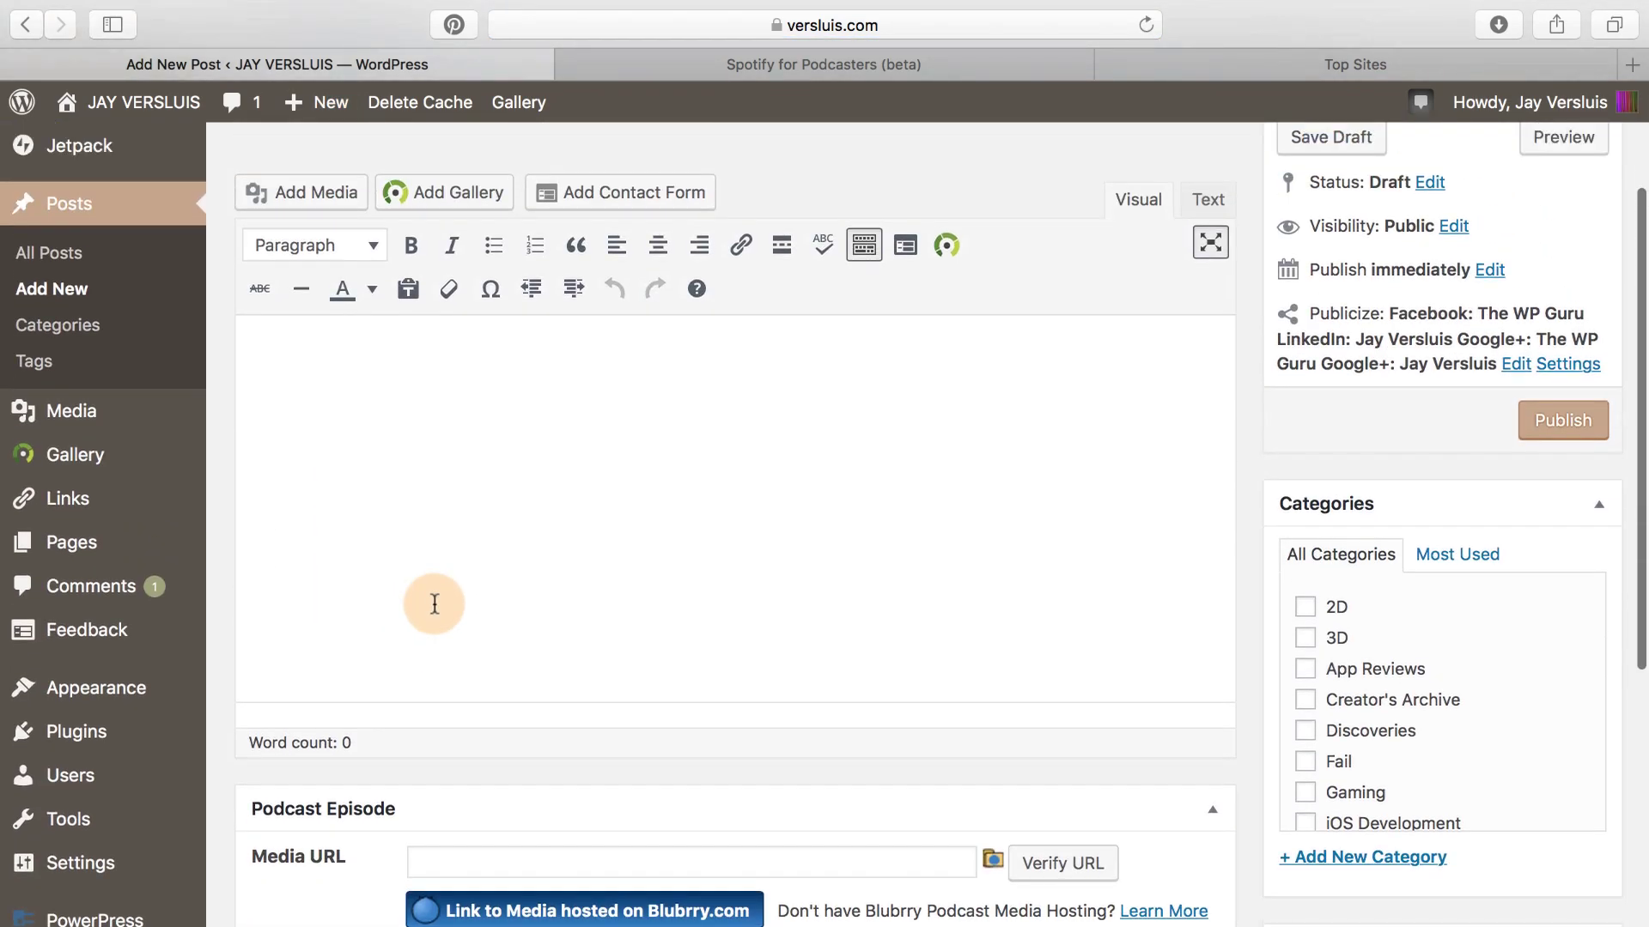
{"action": "scroll", "coordinate": [368, 504], "scroll_direction": "up", "scroll_amount": 1}
{"action": "left_click", "coordinate": [376, 507]}
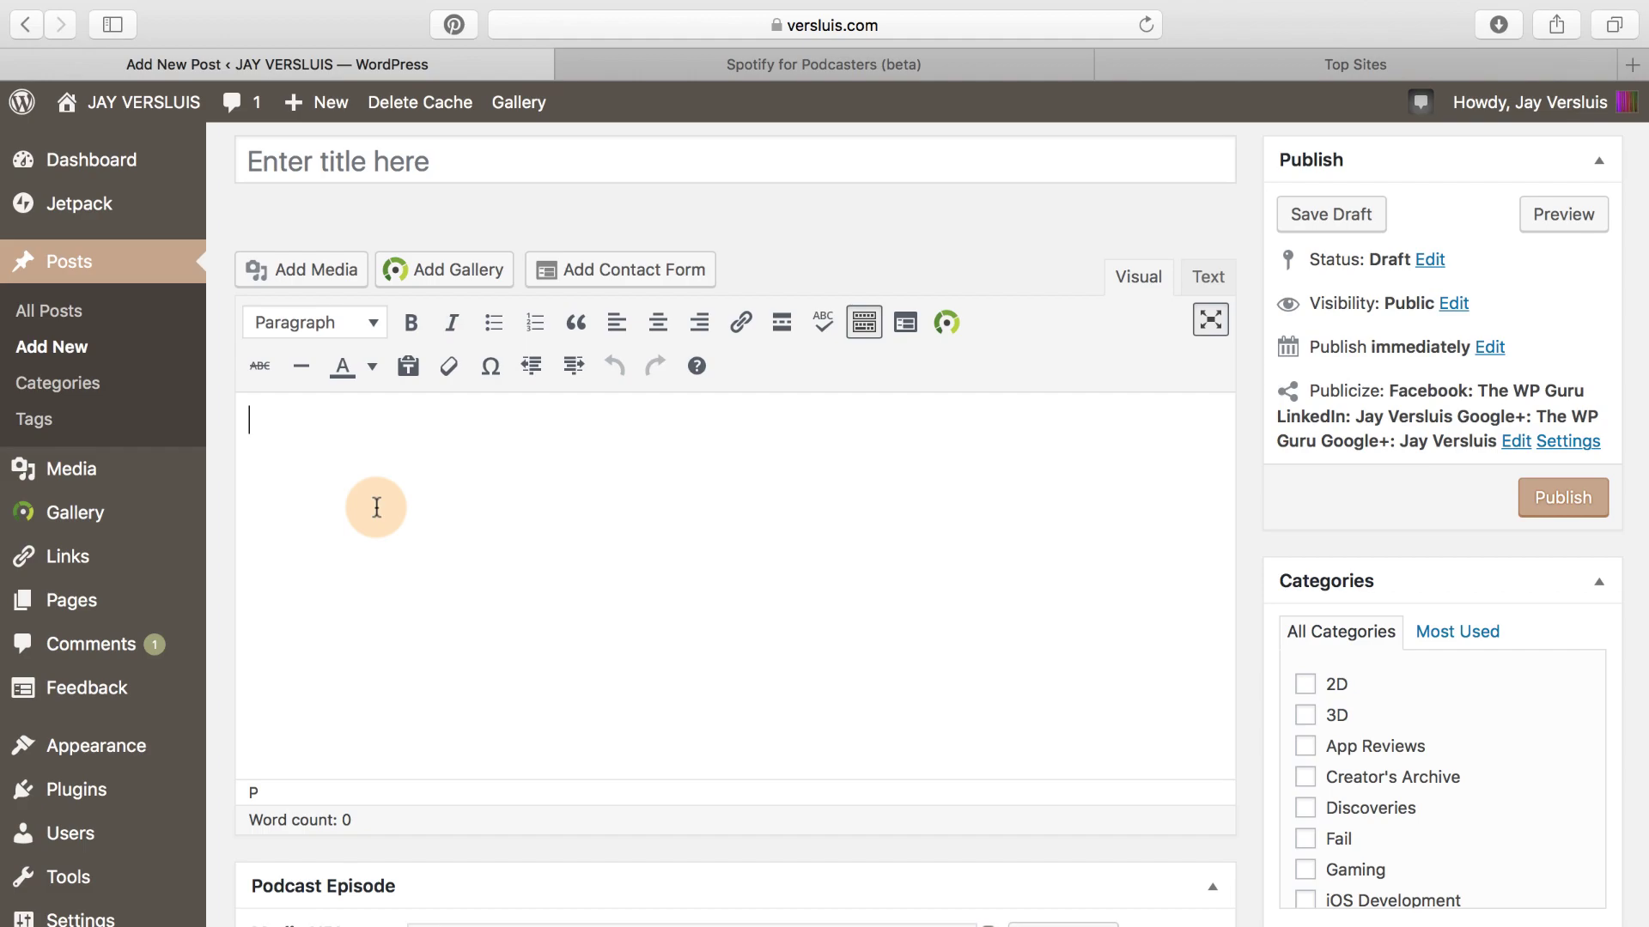
{"action": "type", "text": "https://open.spotify.com/show/3MSMNOruDorce8BroxUy83?si=Oj-dsz-gQjewOfZSHnQKZQ"}
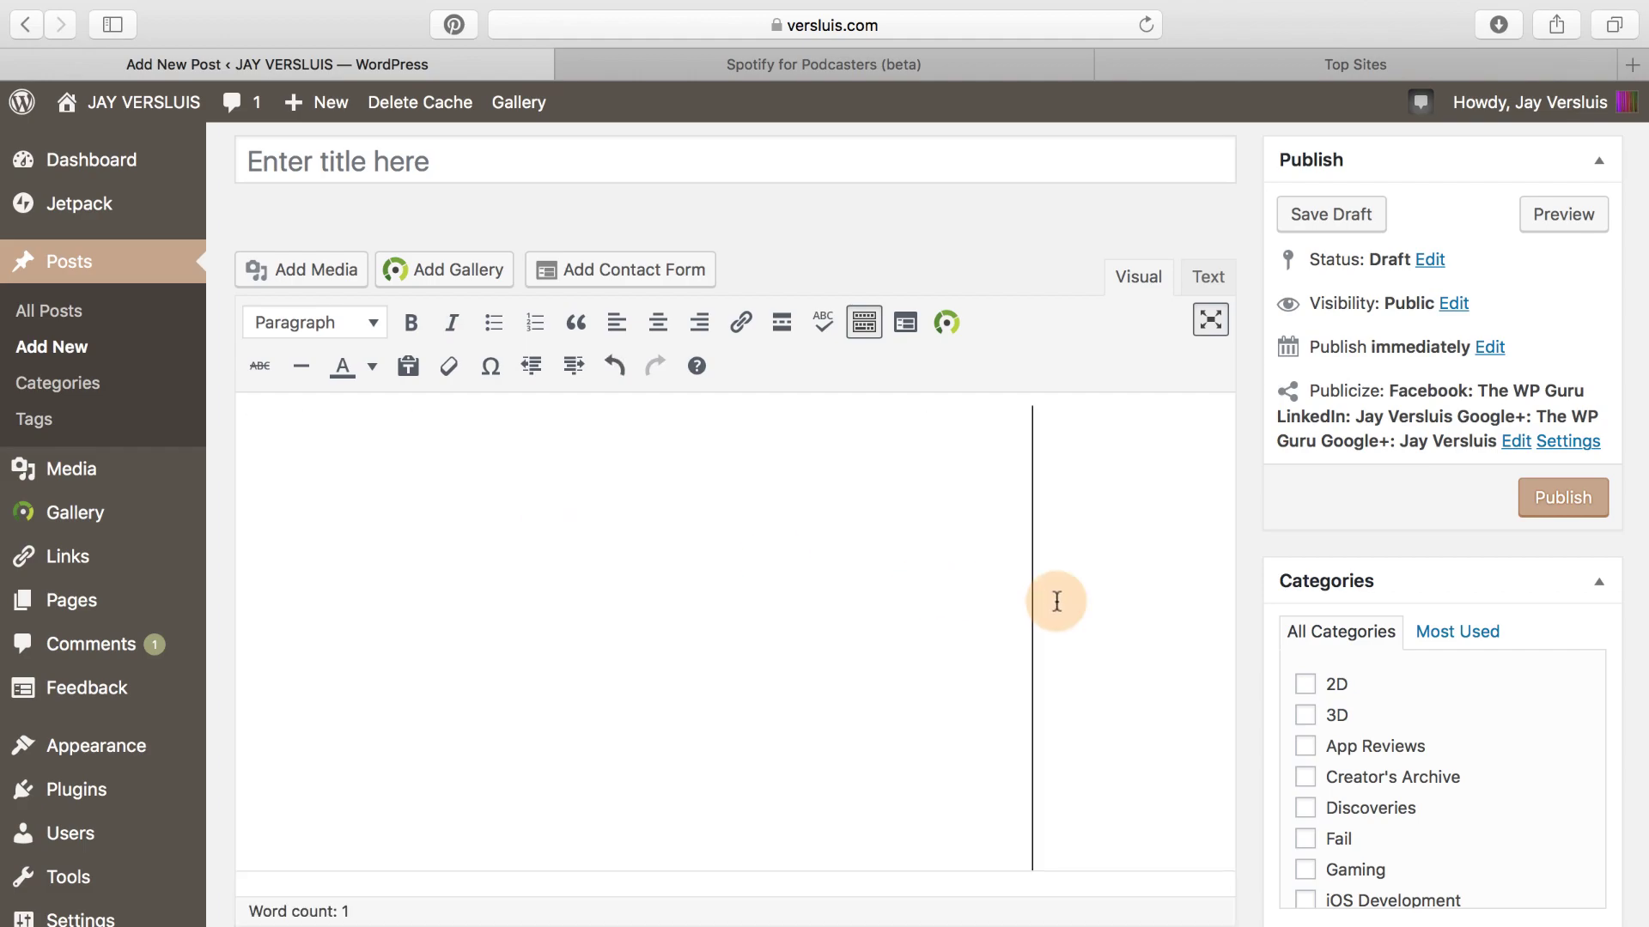
{"action": "scroll", "coordinate": [1065, 665], "scroll_direction": "down", "scroll_amount": 1}
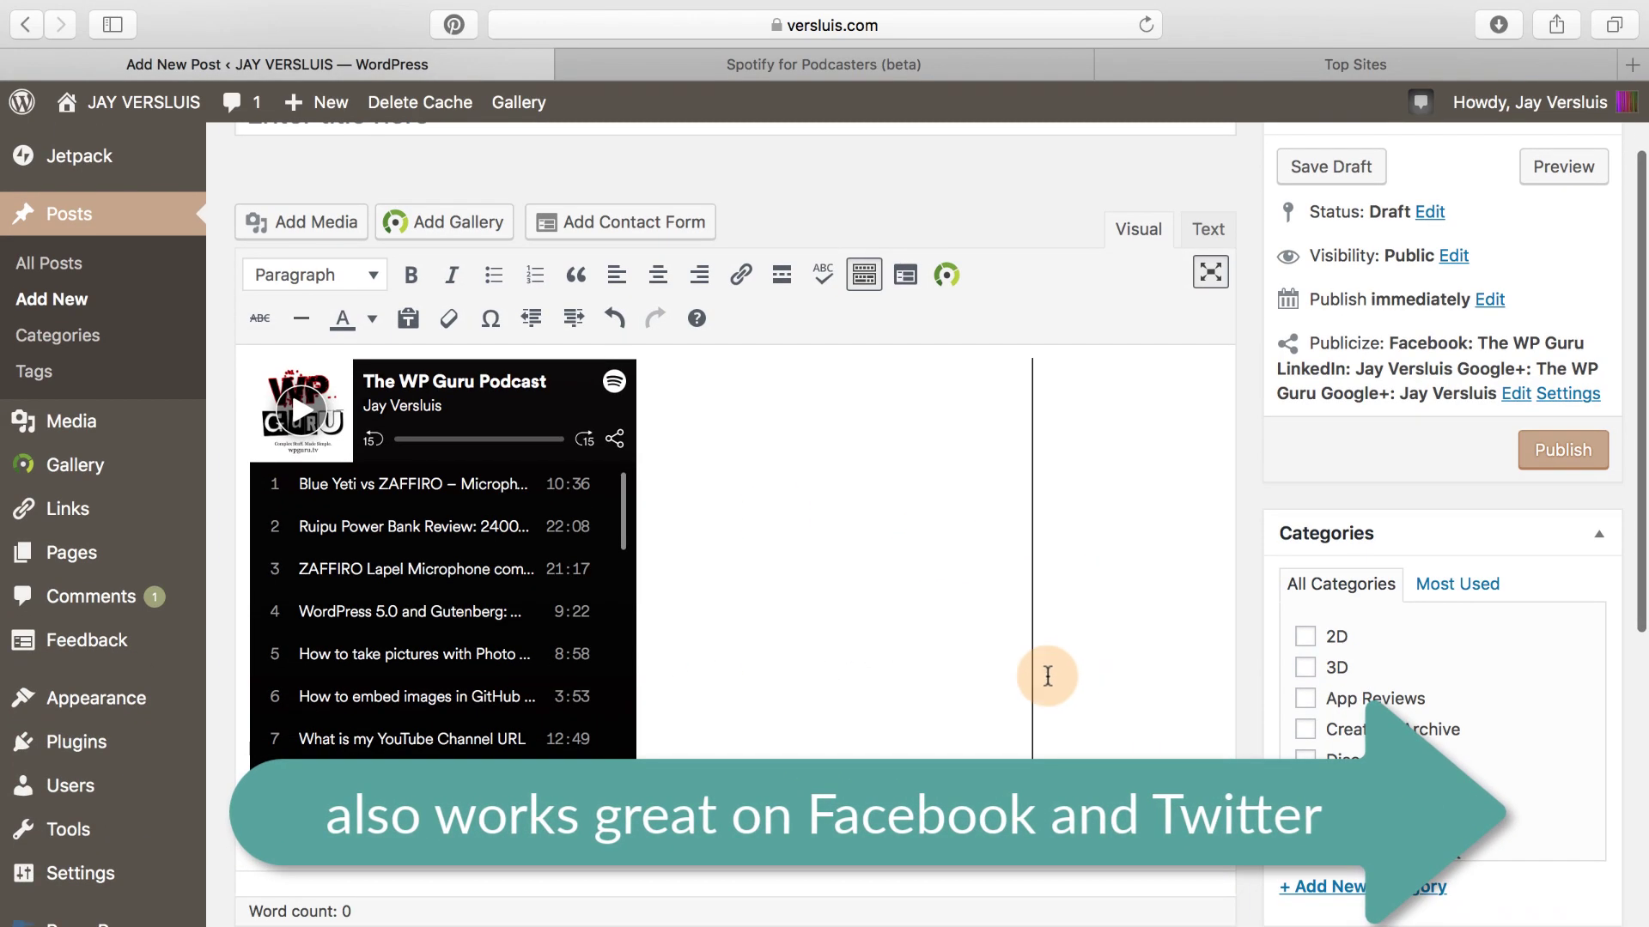
{"action": "scroll", "coordinate": [739, 638], "scroll_direction": "down", "scroll_amount": 5}
{"action": "scroll", "coordinate": [737, 634], "scroll_direction": "up", "scroll_amount": 5}
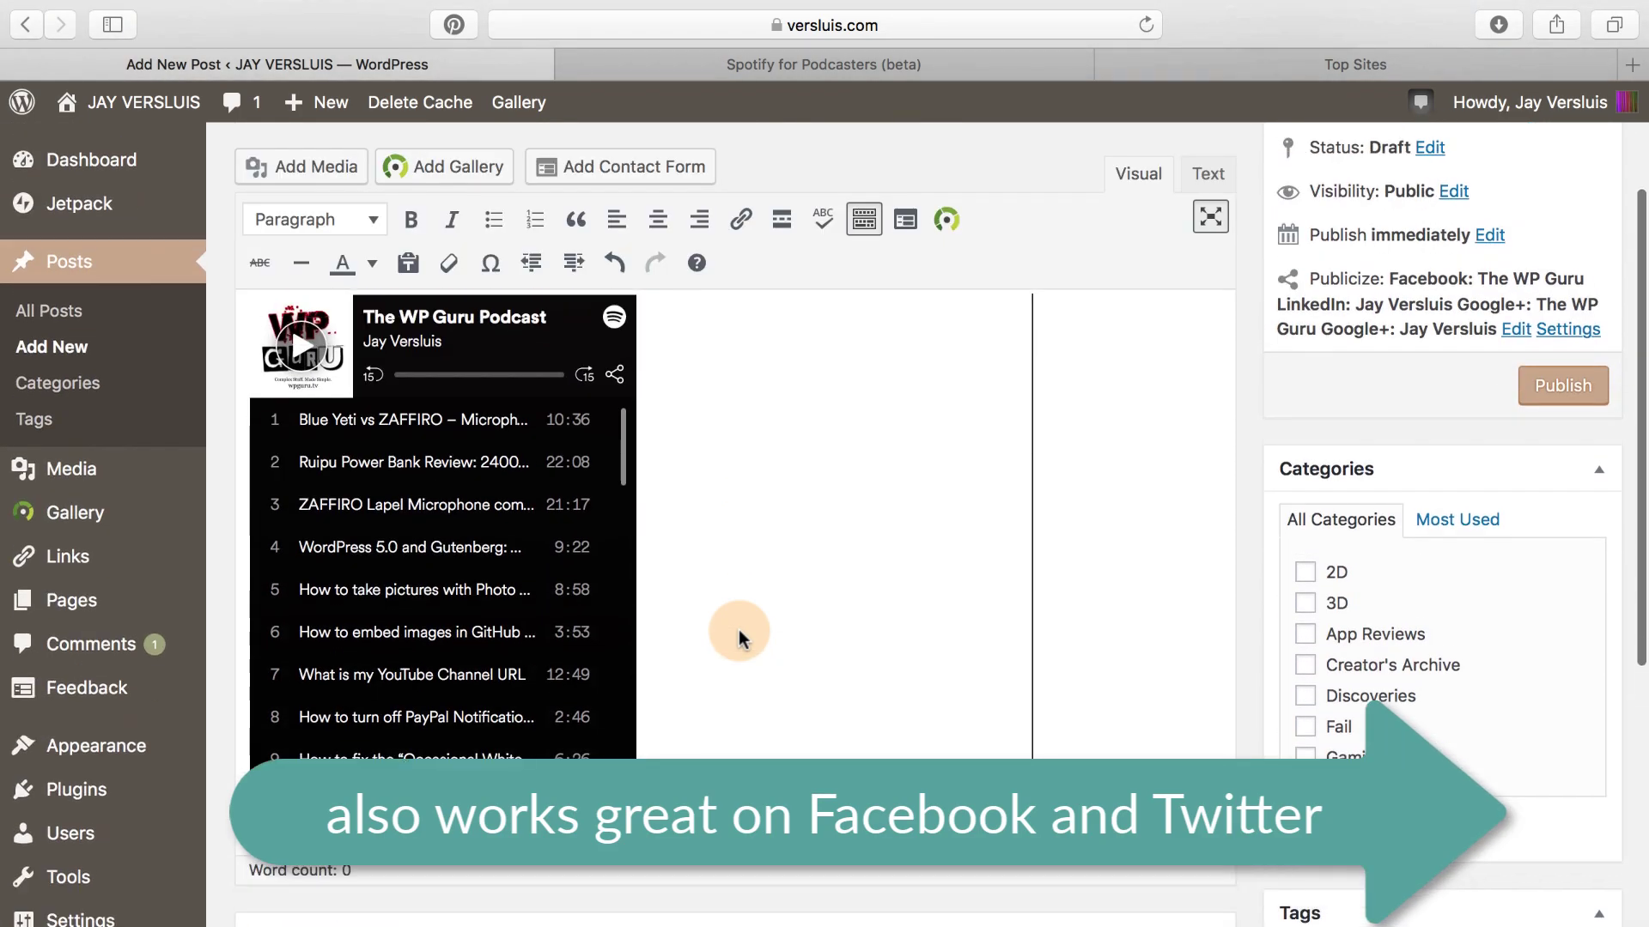